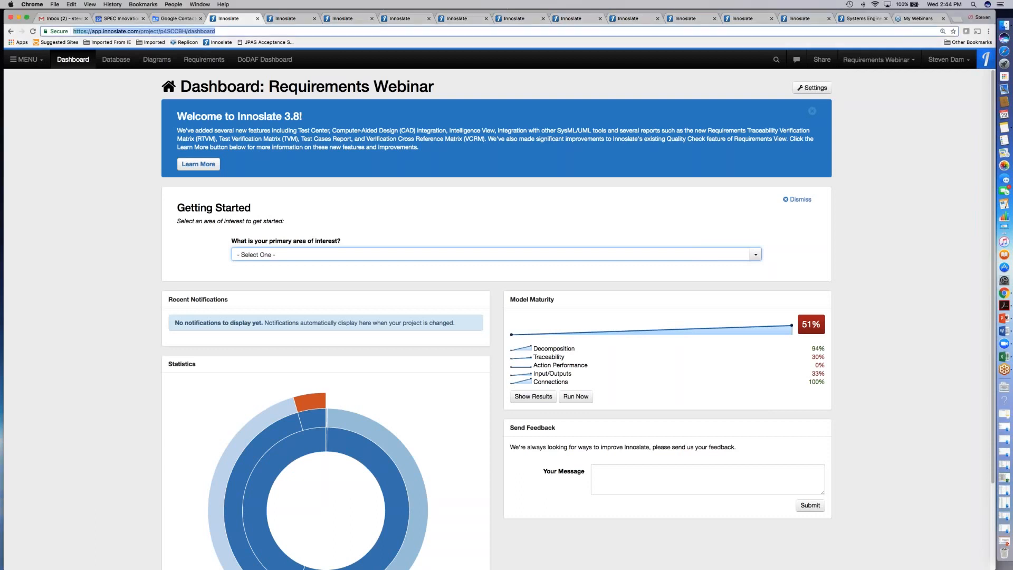
Set the primary area of interest in Getting Started to Requirements Analysis & Management.
left_click(755, 255)
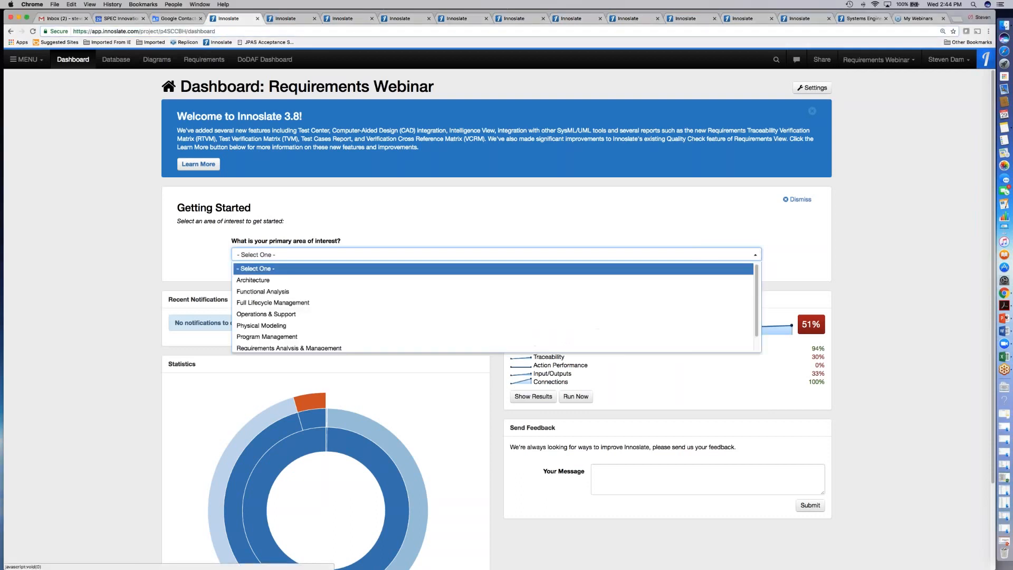
left_click(432, 347)
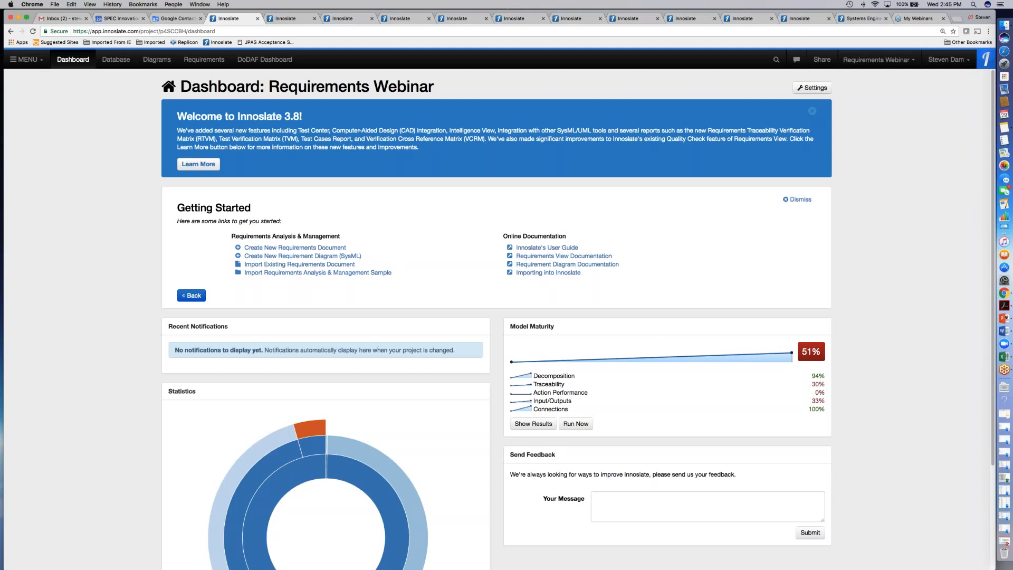
Review the dashboard's notifications, statistics, model maturity and feedback sections, plus the overview of available documents and tools.
scroll(496, 317, "down", 2)
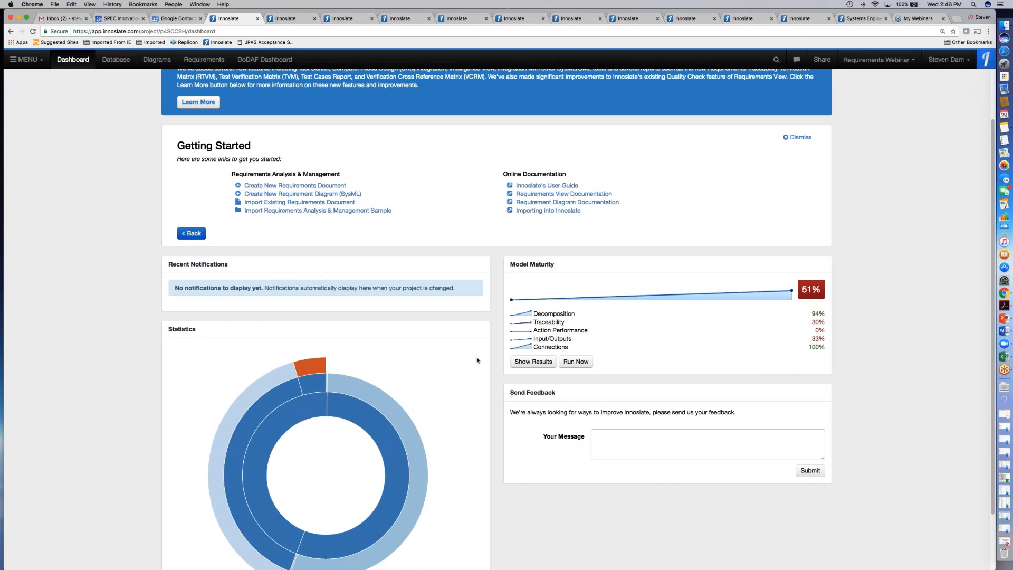
scroll(477, 360, "down", 3)
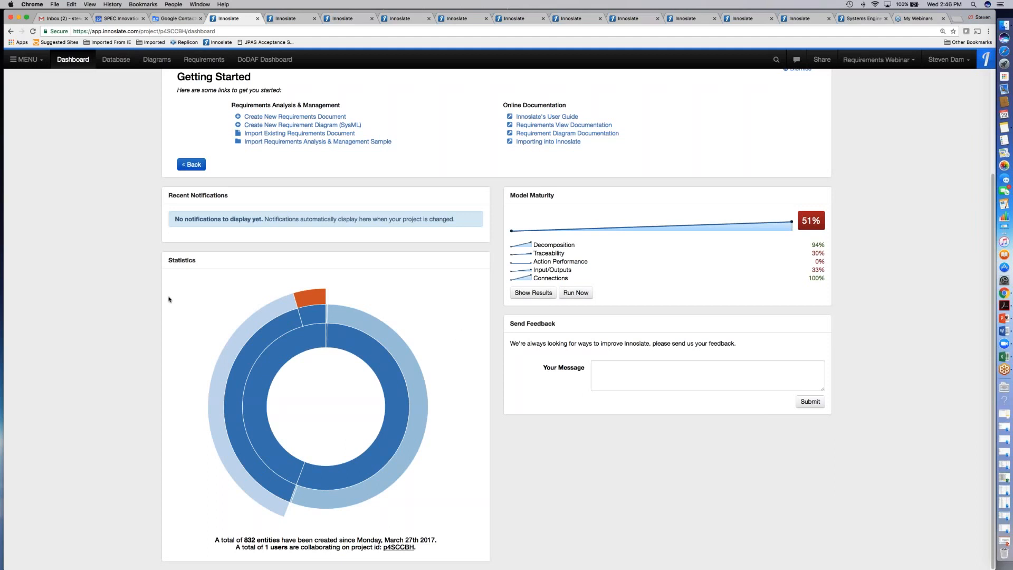
mouse_move(278, 456)
left_click(609, 369)
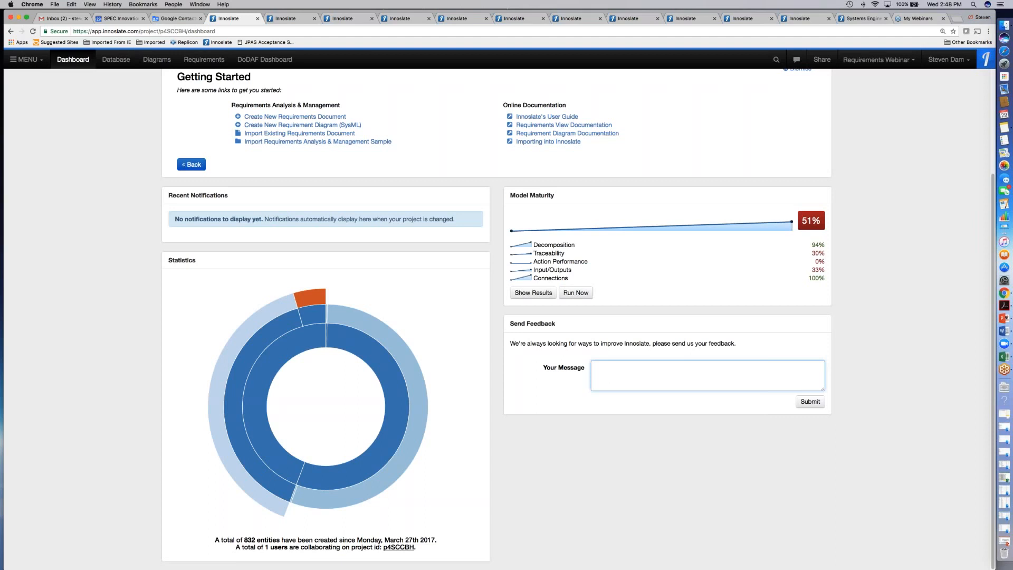
scroll(690, 222, "up", 2)
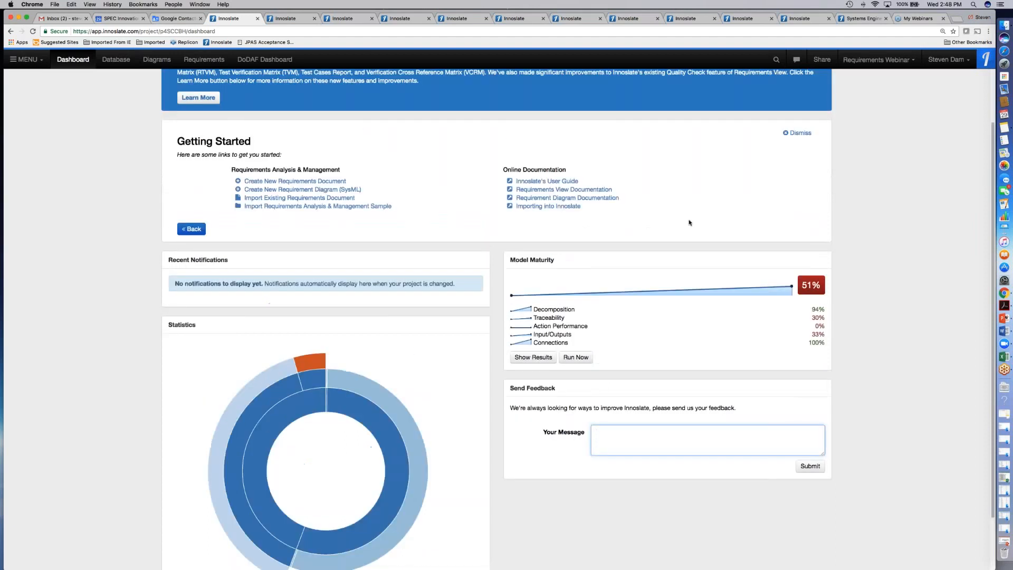
scroll(762, 203, "up", 2)
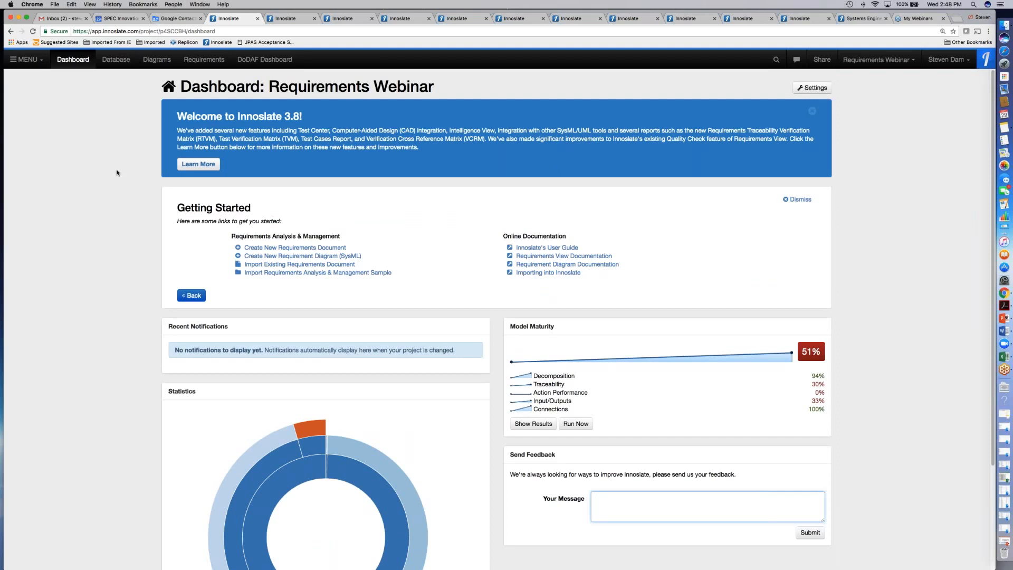
left_click(37, 62)
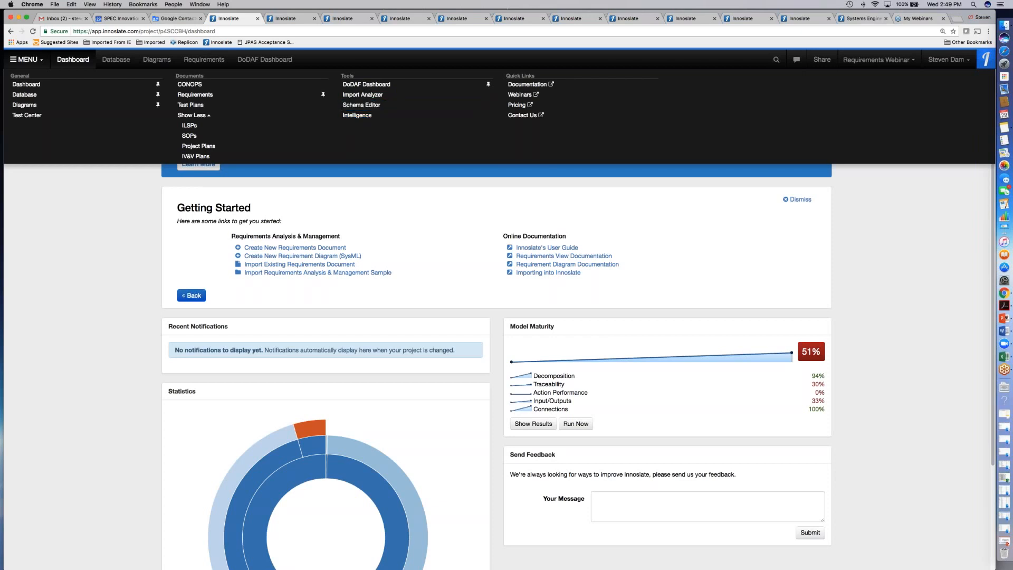
left_click(153, 209)
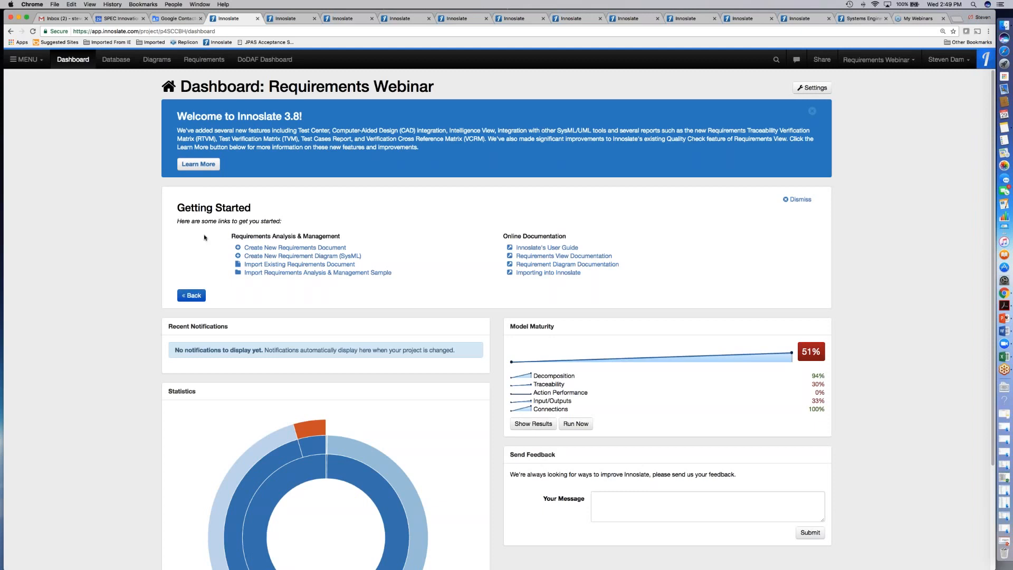
Start importing an existing requirements document, dismiss the calendar reminder and return to the Import Analyzer.
left_click(259, 265)
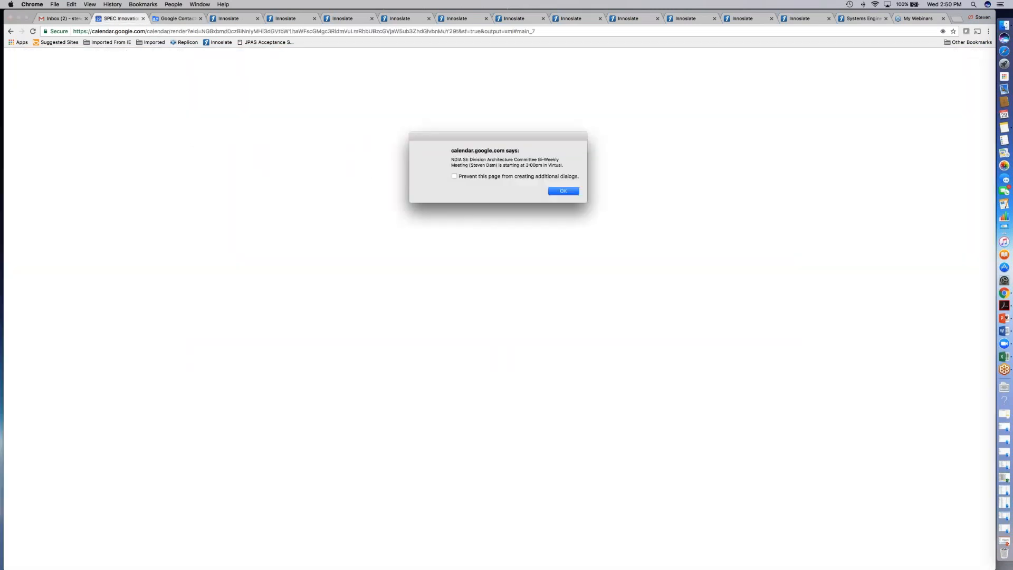
left_click(563, 191)
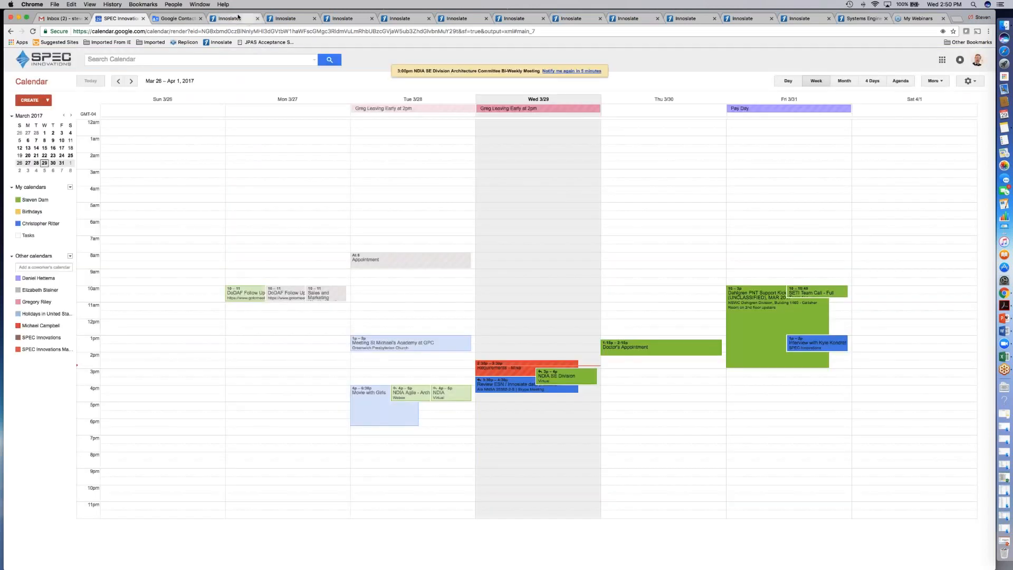
left_click(237, 19)
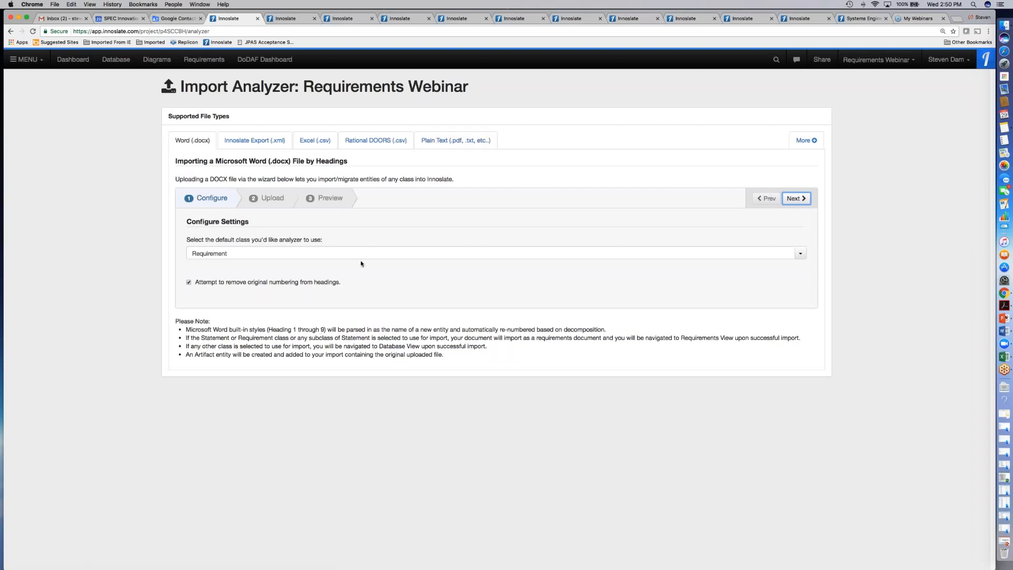
Set the default class for the Word (.docx) import to Action.
left_click(381, 256)
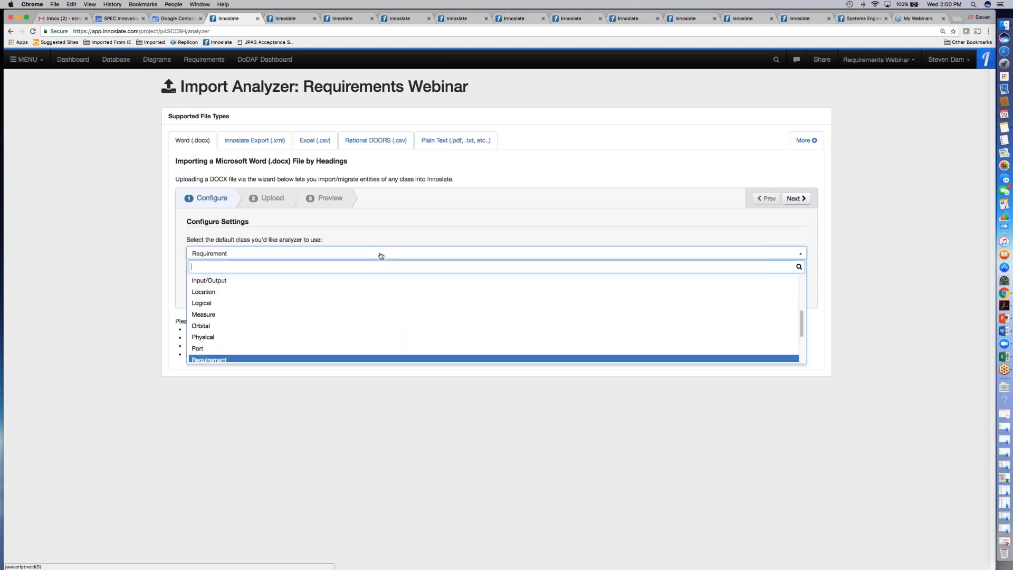
scroll(237, 301, "up", 5)
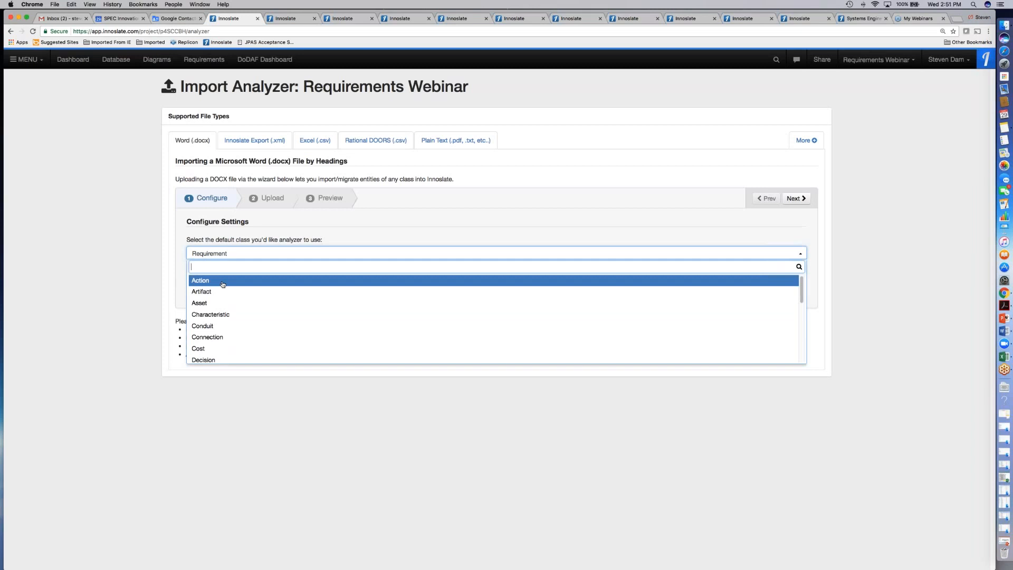
left_click(222, 284)
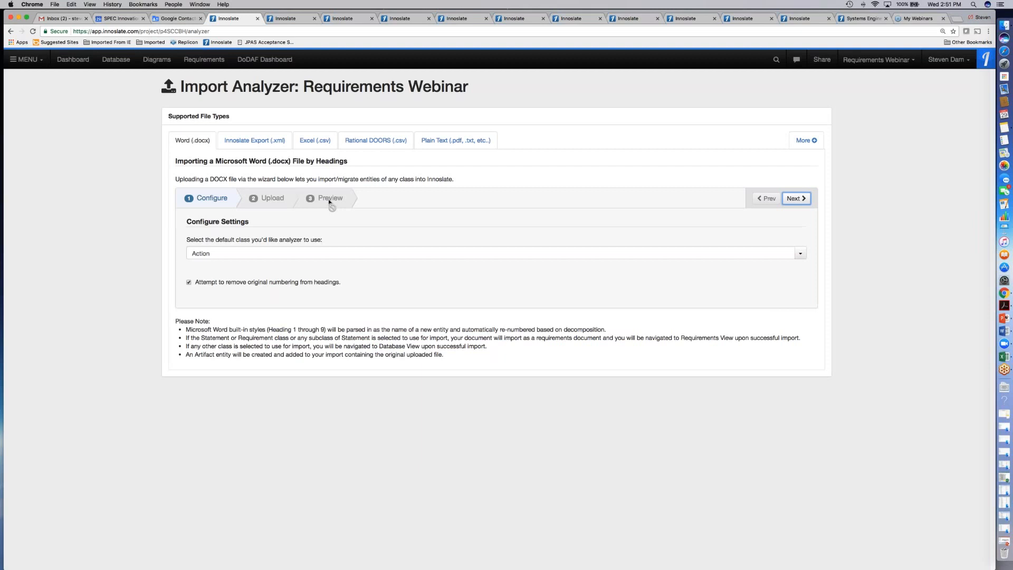
Examine the import options for Innoslate Export (.xml) and Excel (.csv) files, including the default classes offered for Excel.
left_click(255, 143)
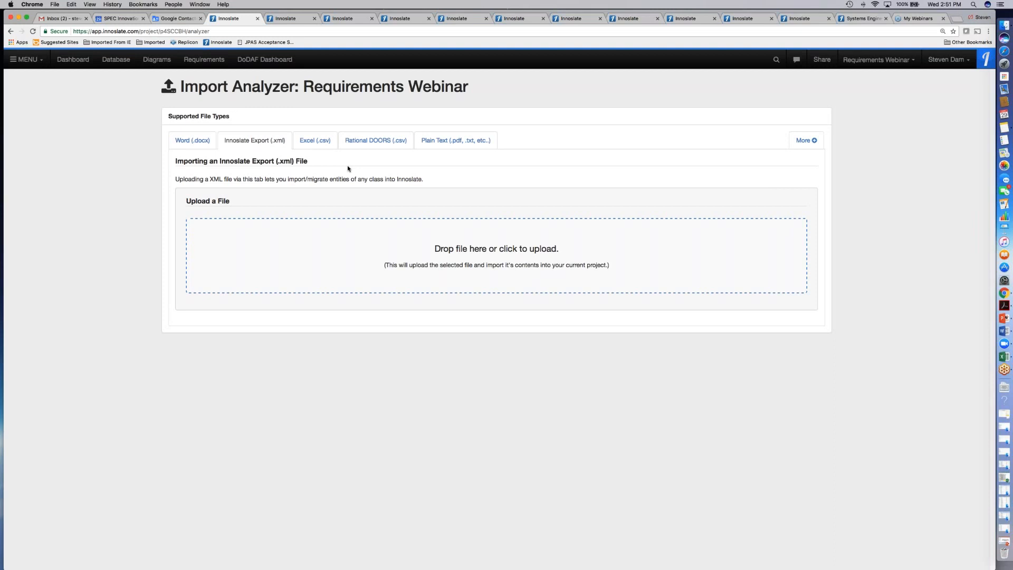
left_click(313, 144)
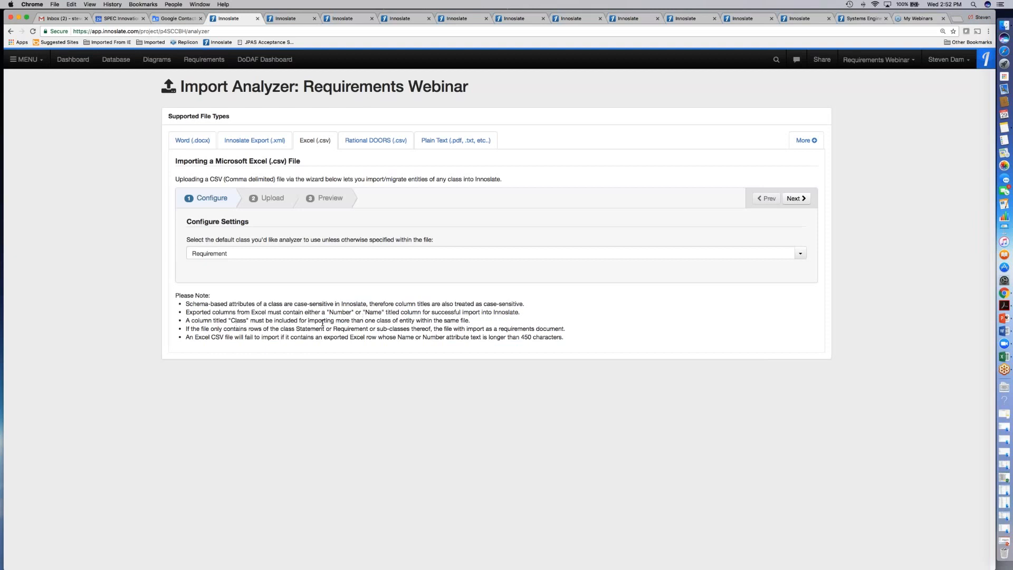
left_click(348, 256)
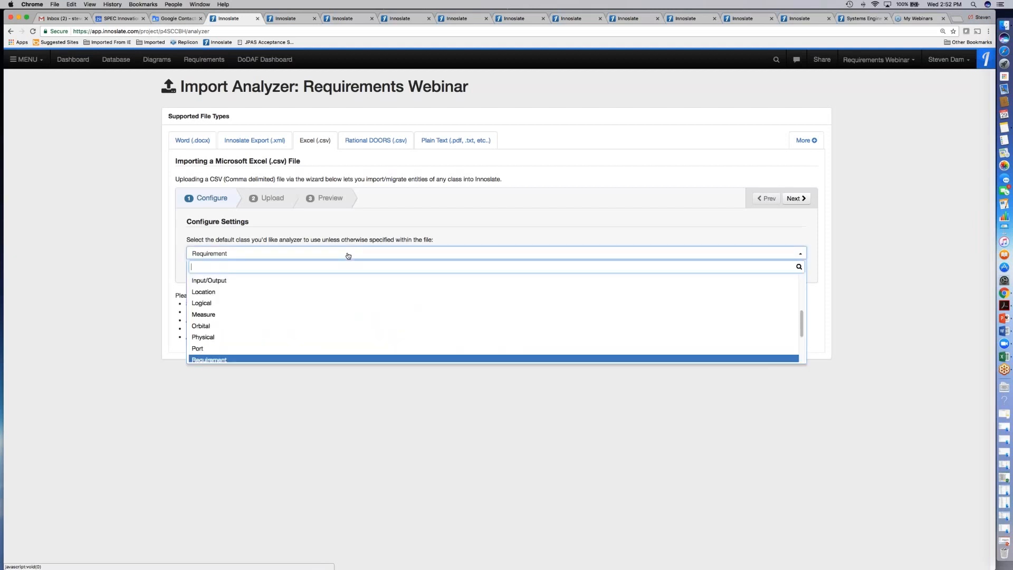
left_click(348, 256)
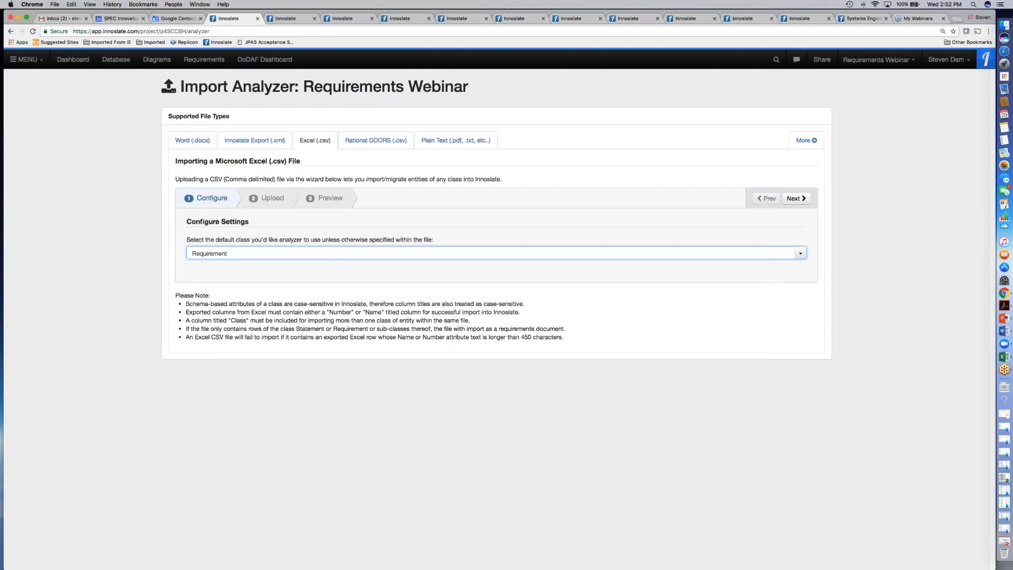
Examine the import options for Rational DOORS (.csv) and plain text, including the document name and class settings.
left_click(367, 143)
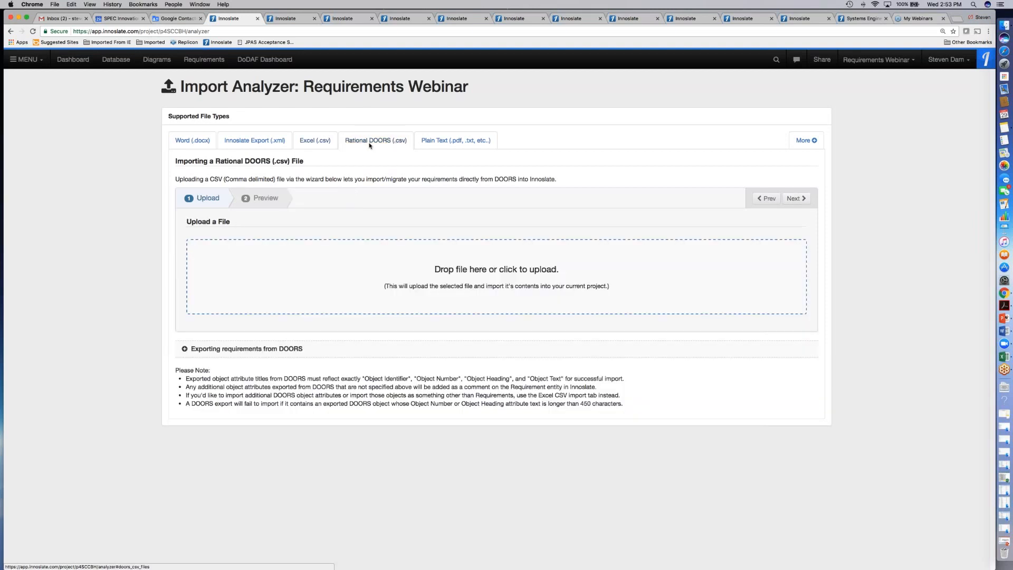
left_click(442, 142)
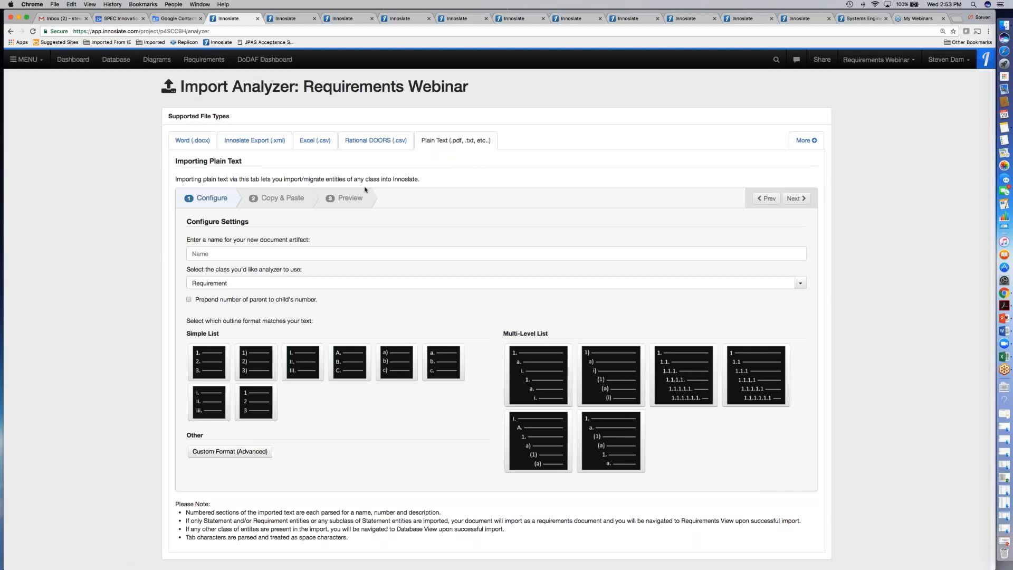
left_click(222, 254)
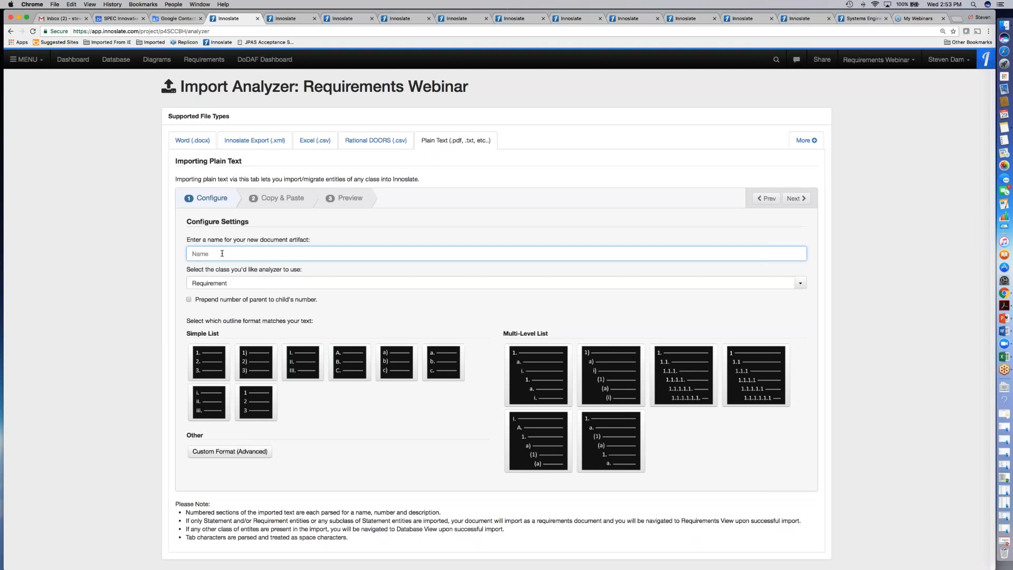
left_click(239, 284)
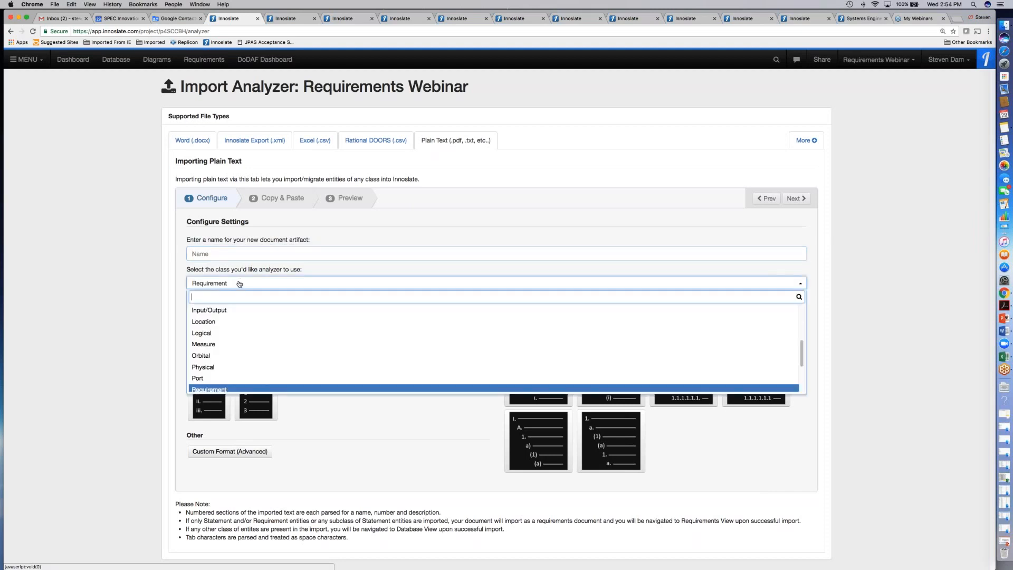
left_click(239, 284)
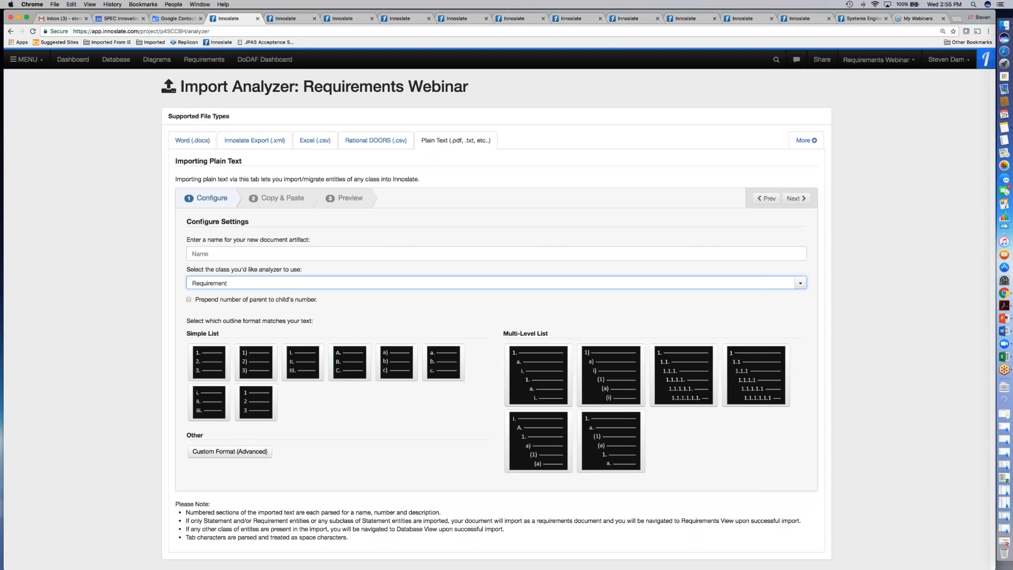
Switch to the 2010 Nuclear Posture Review Report document and review its requirements, quality scores and available diagrams and matrices.
left_click(290, 19)
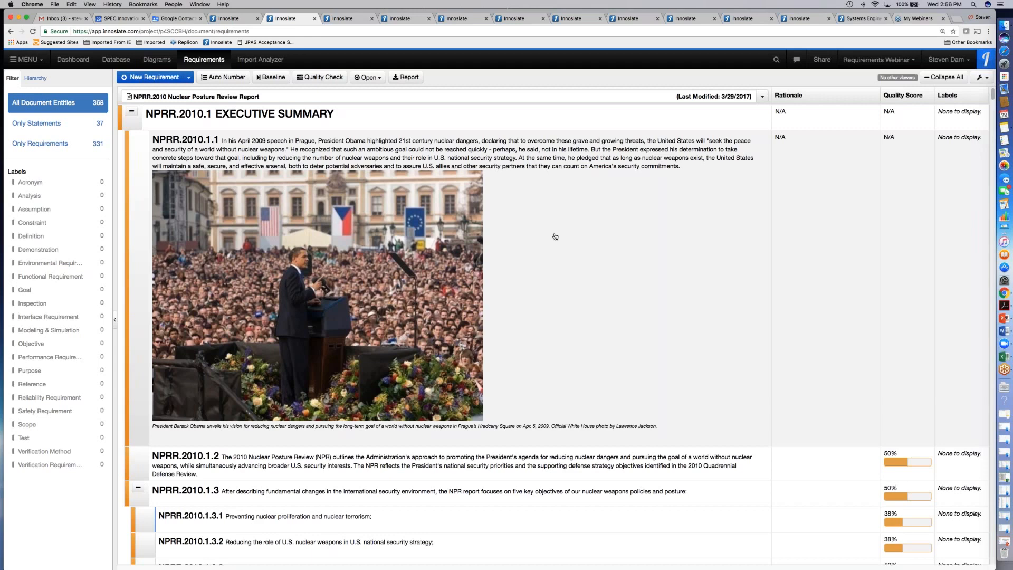
scroll(555, 236, "down", 5)
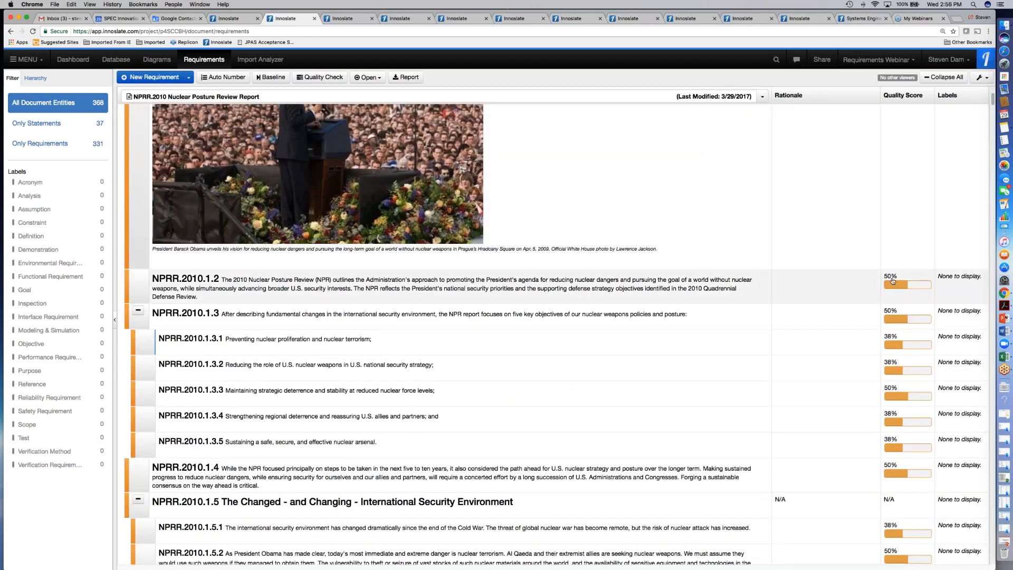
scroll(554, 334, "up", 5)
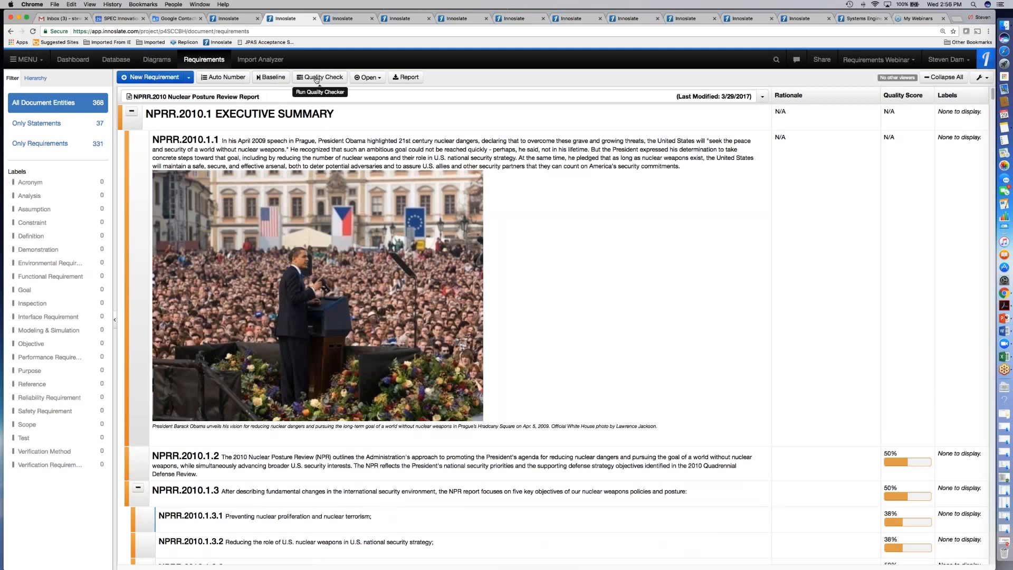
left_click(380, 79)
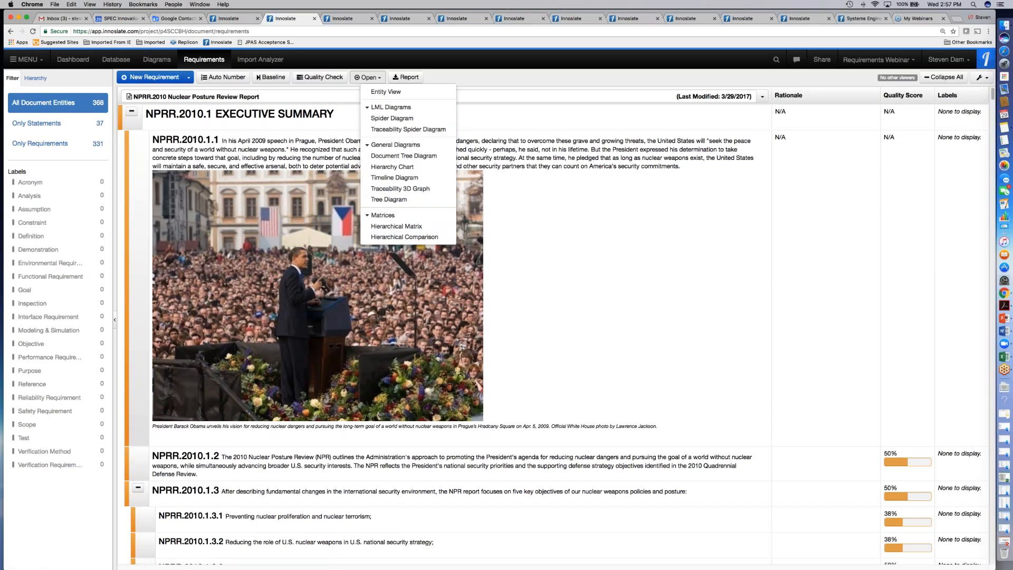
key("Escape")
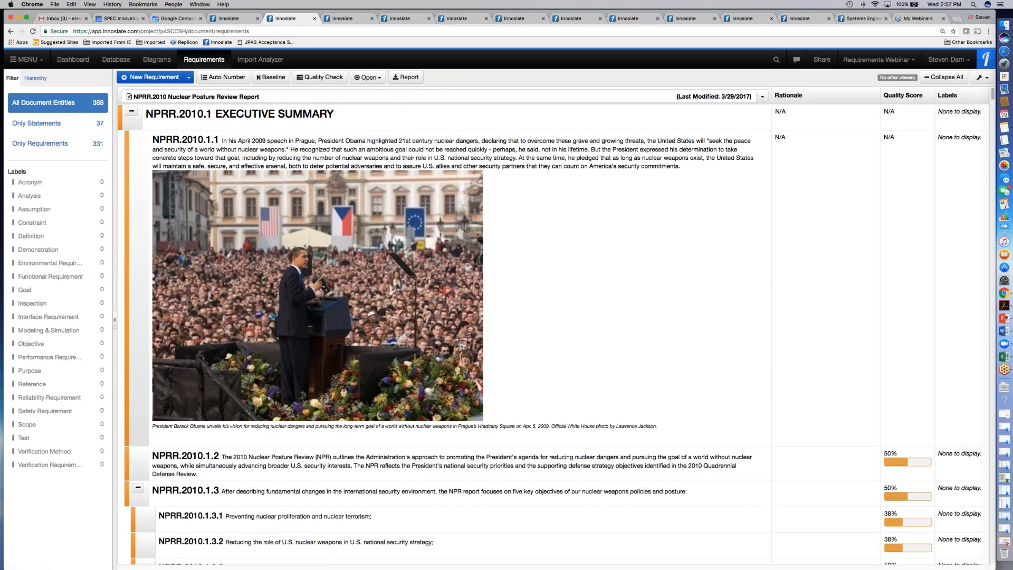
Review the report types offered for the Nuclear Posture Review document, and close the report options without creating a report.
left_click(415, 79)
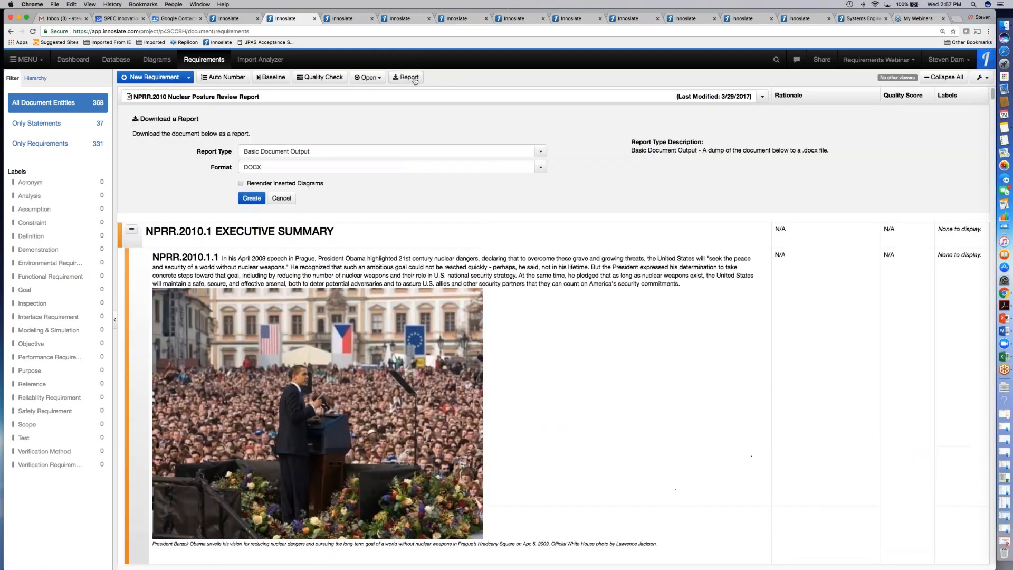
left_click(540, 153)
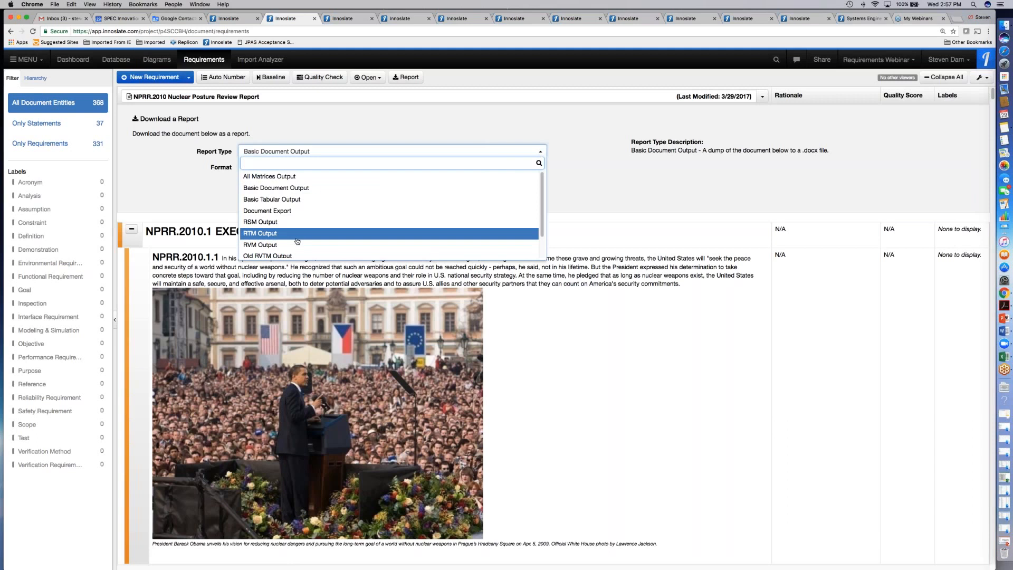
scroll(287, 245, "down", 2)
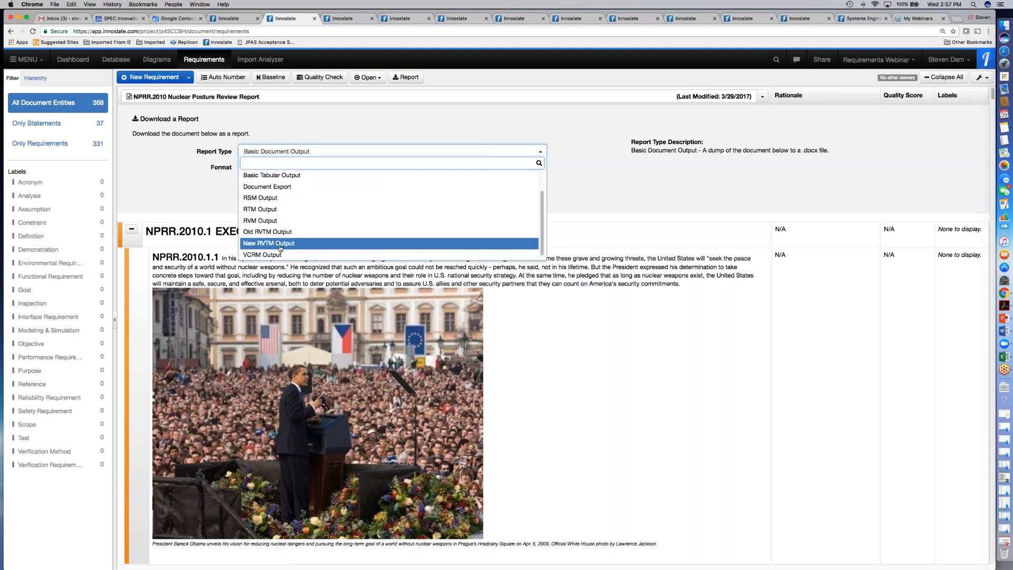
scroll(307, 244, "down", 1)
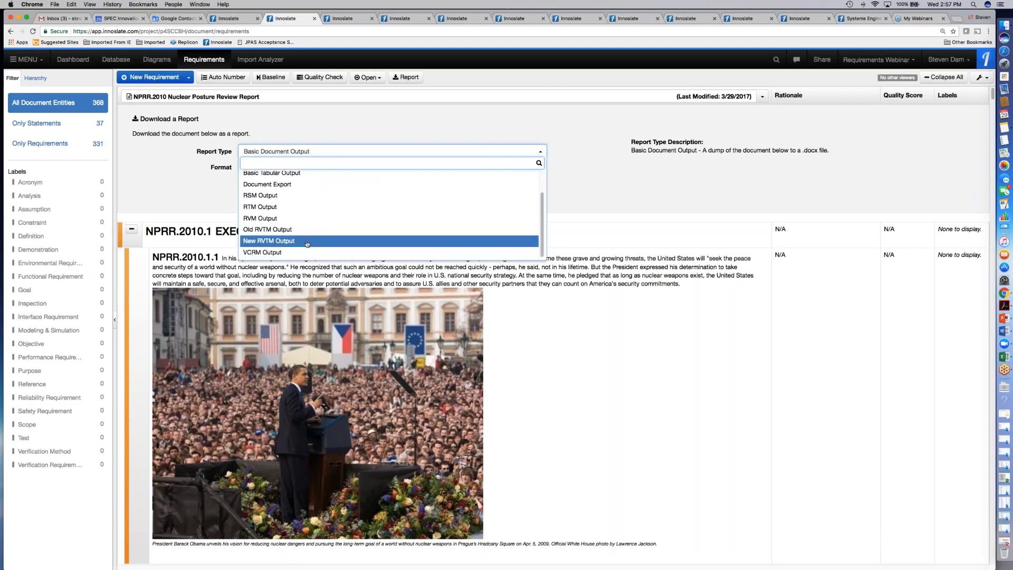
left_click(422, 117)
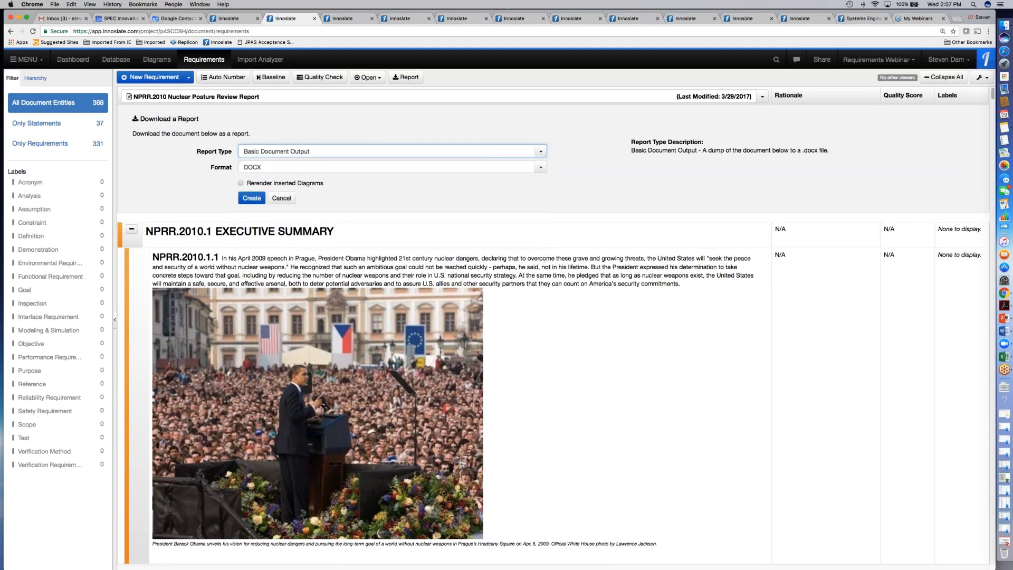
left_click(281, 197)
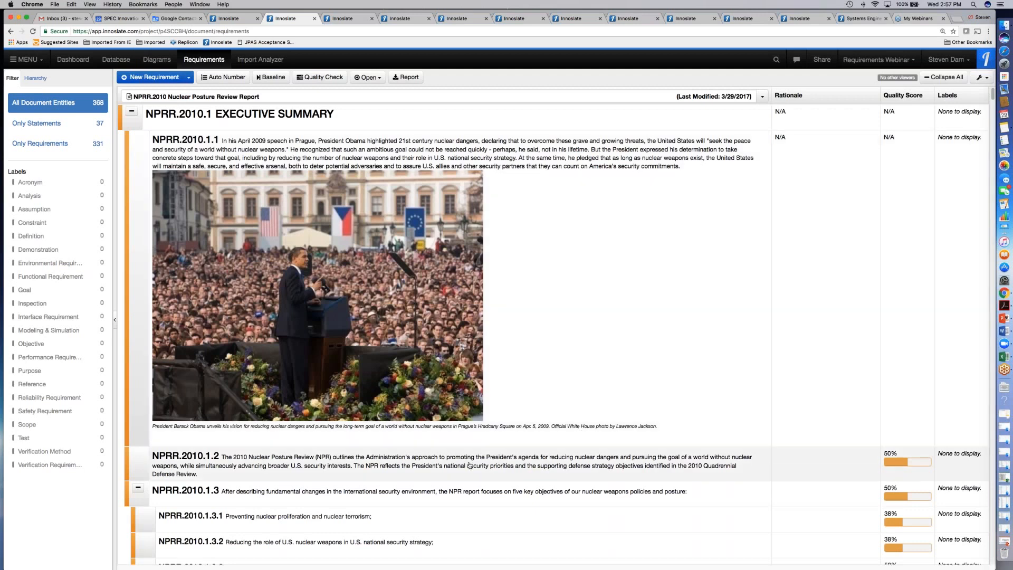
Make the word "Review" bold in requirement NPRR.2010.1.2's description, view the insertable content types, and leave the row for NPRR.2010.1.3.
left_click(469, 465)
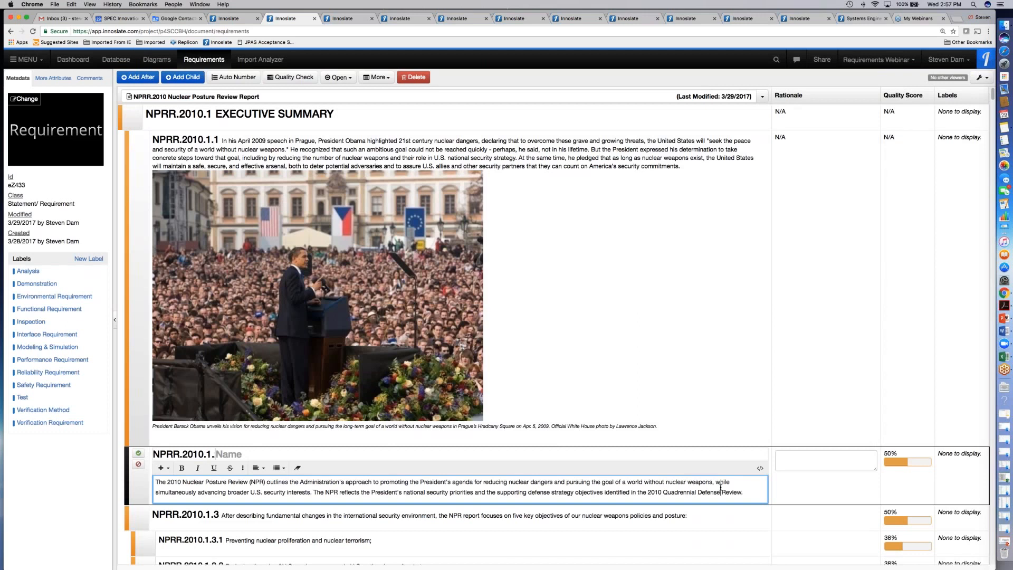
double_click(726, 493)
left_click(182, 467)
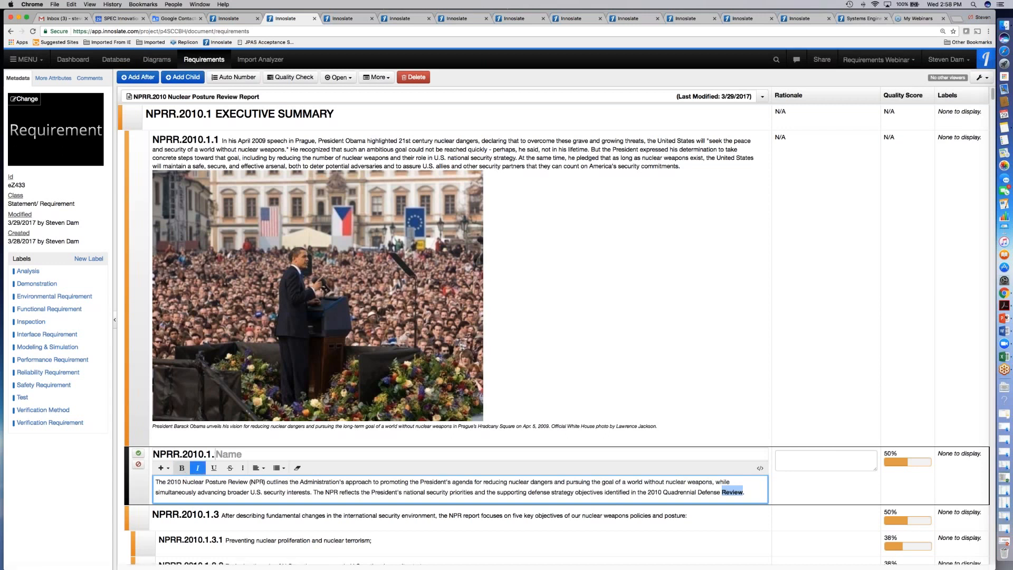
left_click(169, 469)
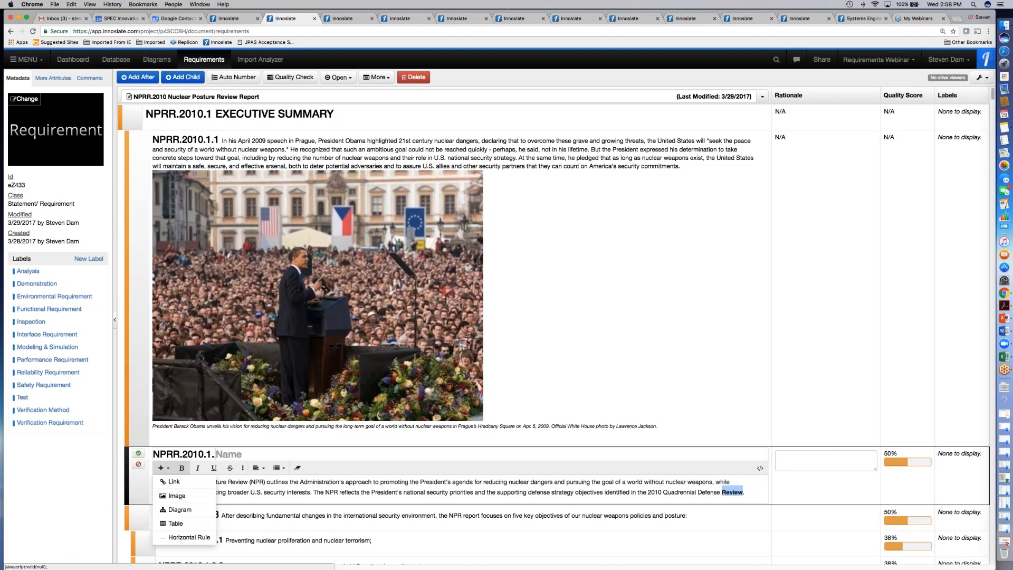
left_click(312, 488)
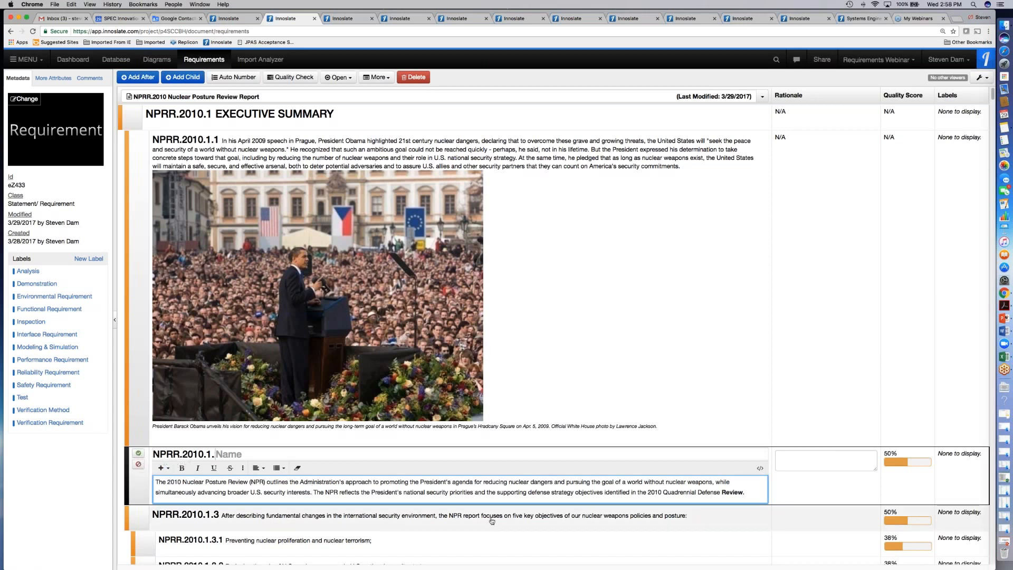
left_click(415, 516)
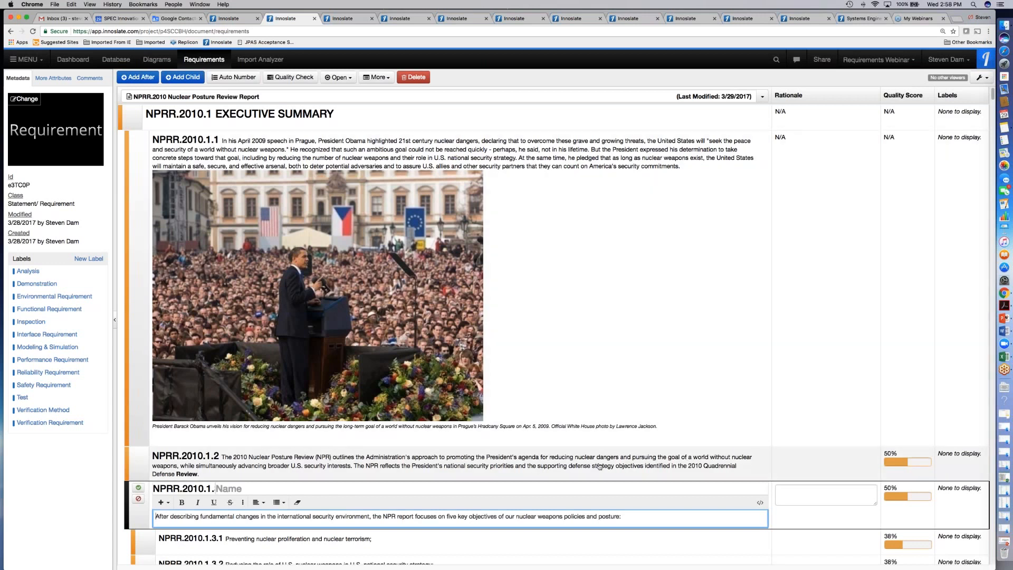
Add the Environmental Requirement label to requirement NPRR.2010.1.2 and save the row.
left_click(599, 467)
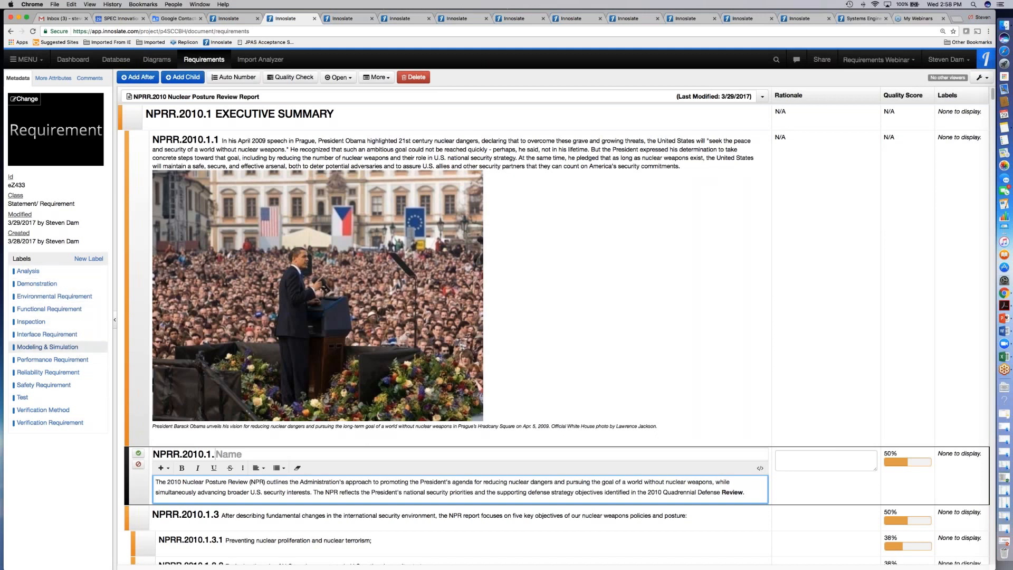
left_click(49, 297)
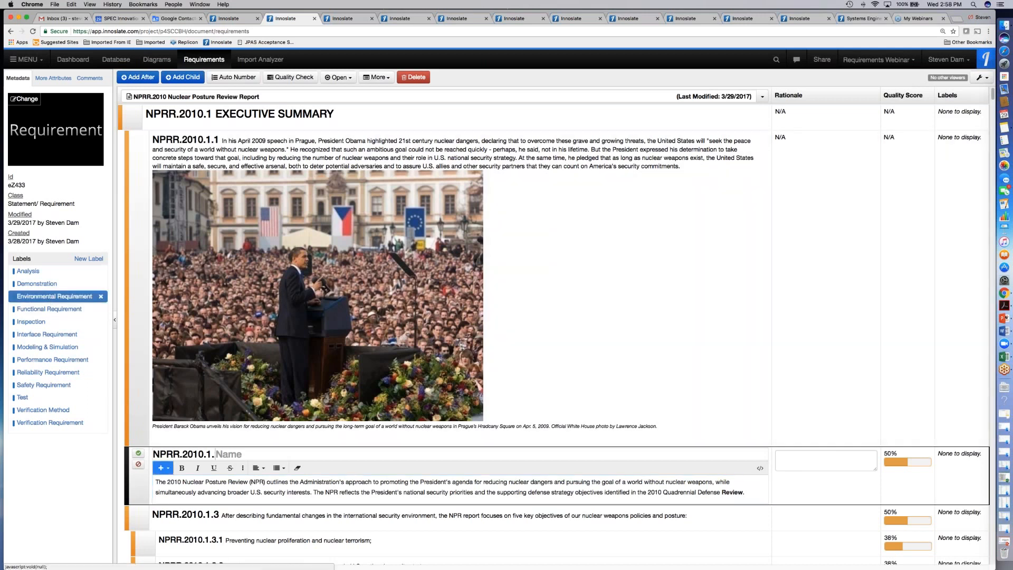
left_click(138, 453)
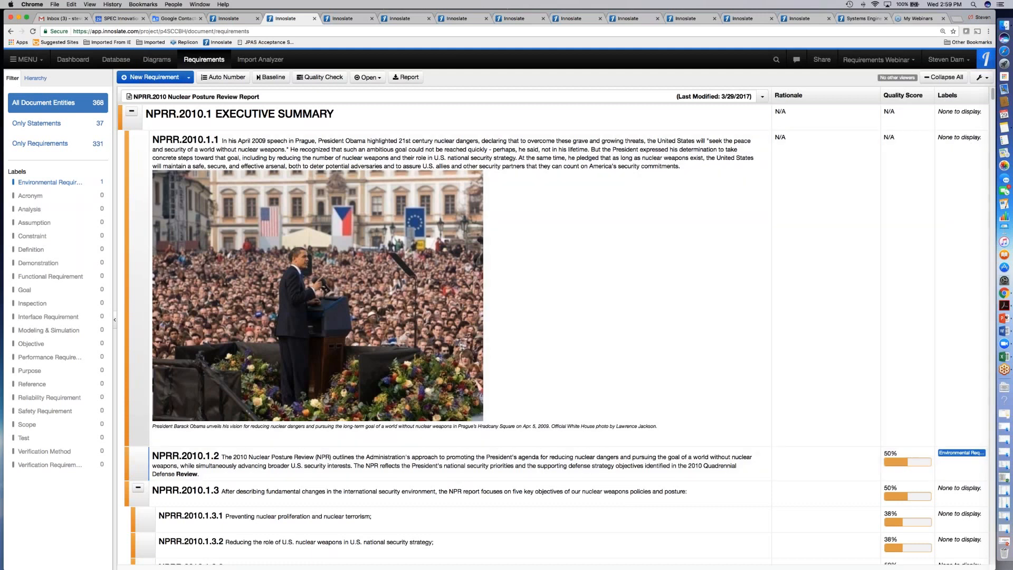
Add the Clear attribute to the attributes displayed in the document view and save the display settings.
left_click(982, 77)
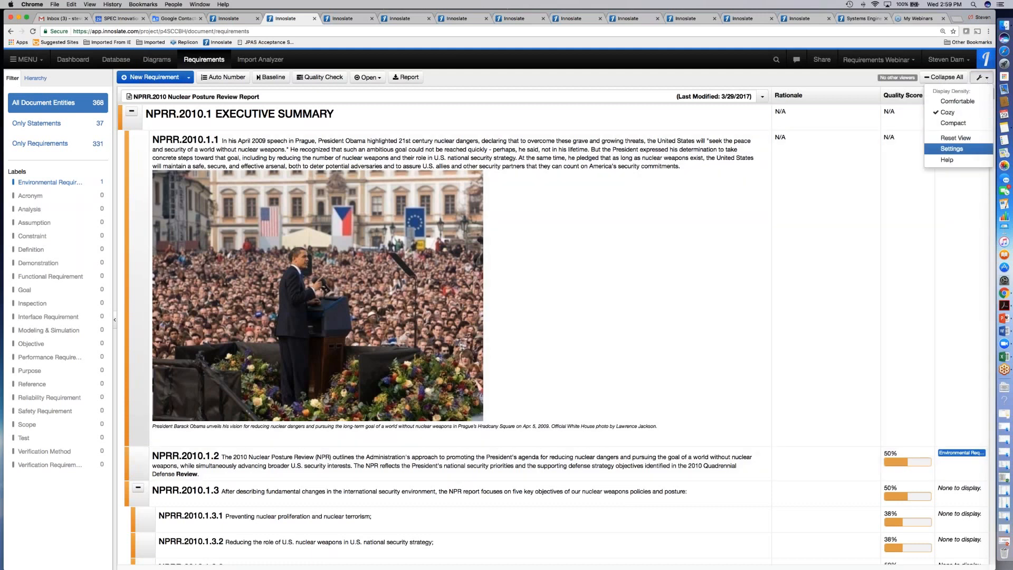
left_click(961, 151)
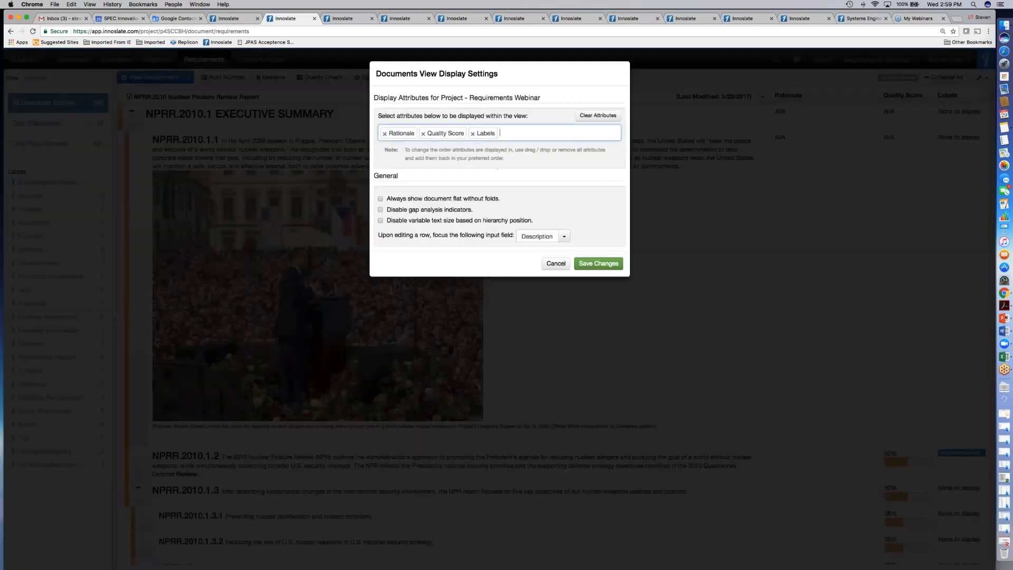
left_click(529, 136)
type("clear")
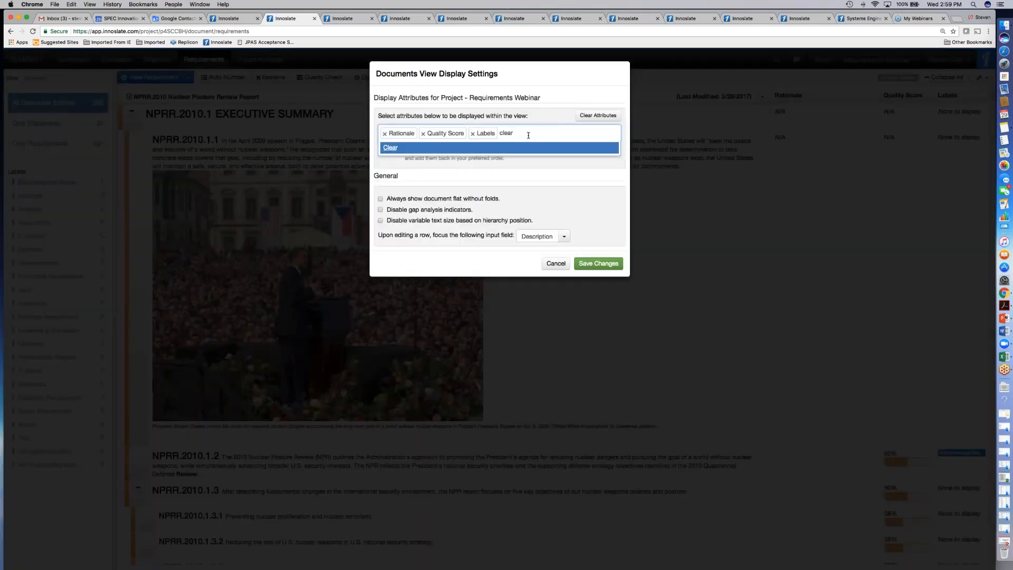
left_click(395, 148)
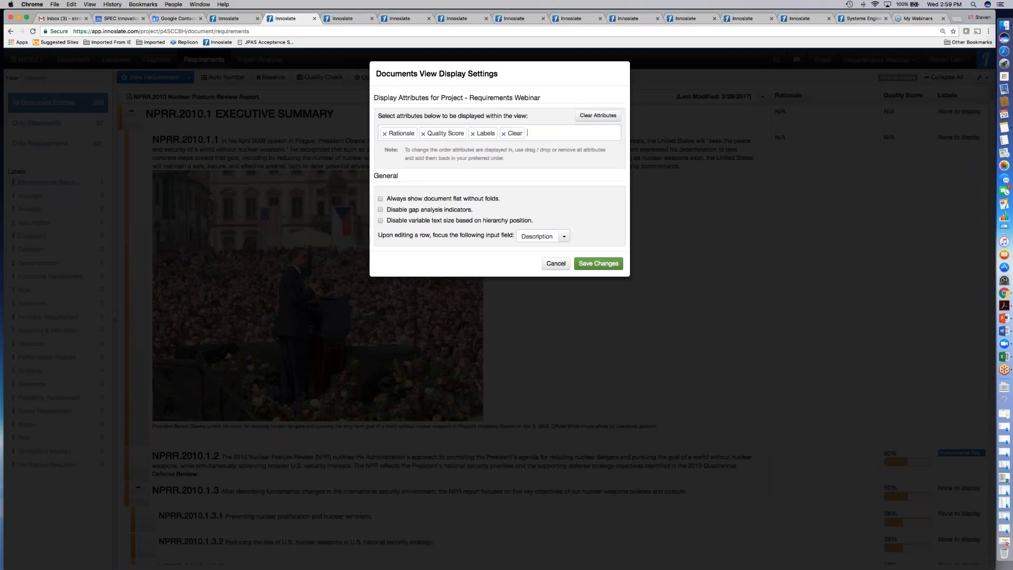
left_click(597, 265)
left_click(597, 265)
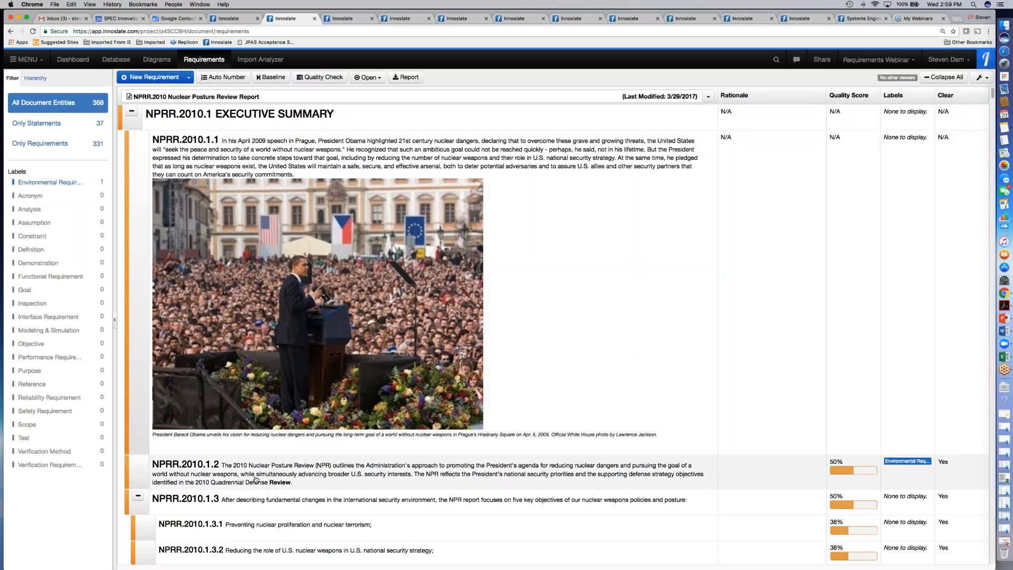
Review requirement NPRR.2010.1.2's additional quality attributes, comments, metadata and rationale field, and leave the row without saving.
left_click(255, 479)
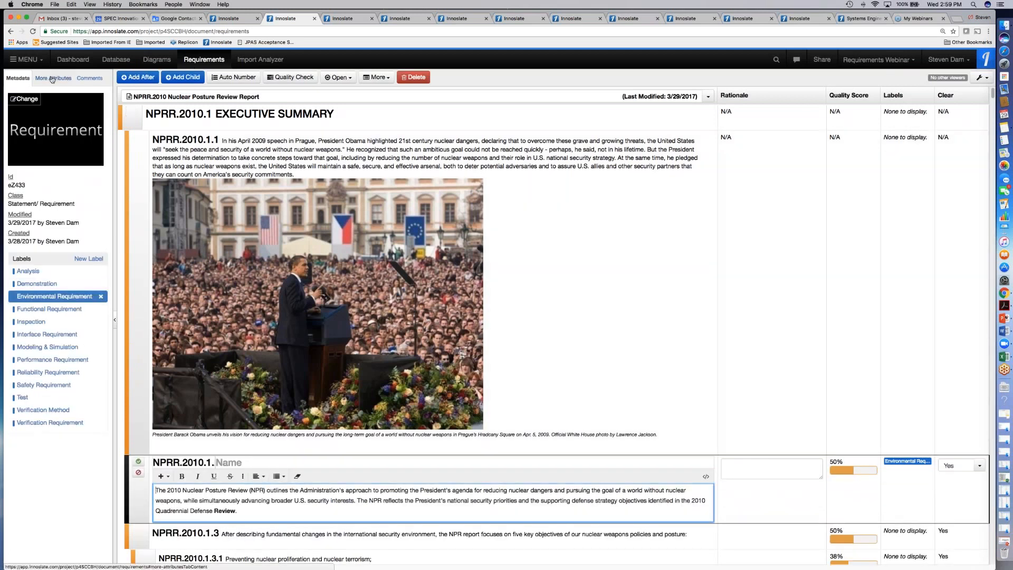
left_click(52, 79)
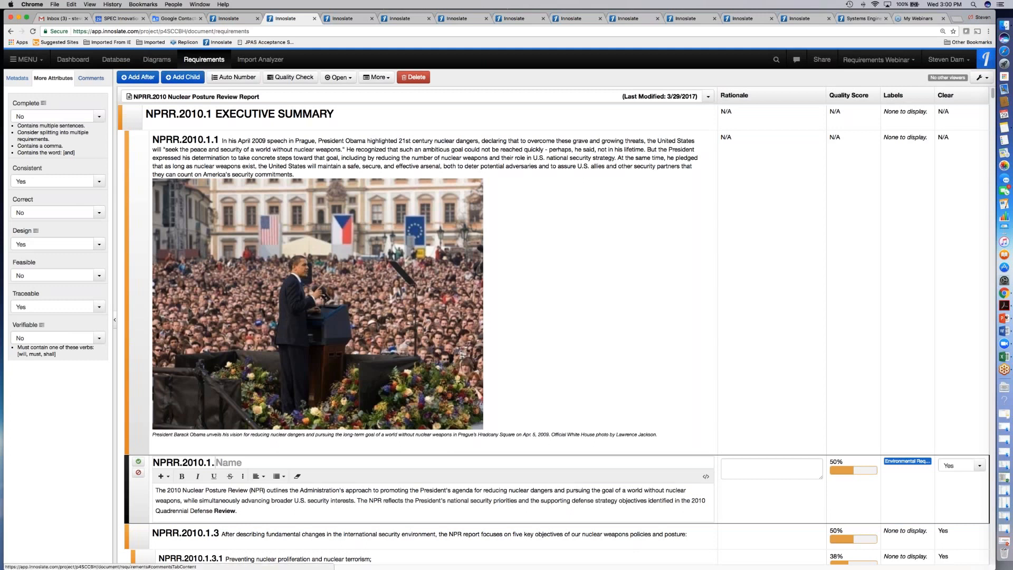
left_click(92, 80)
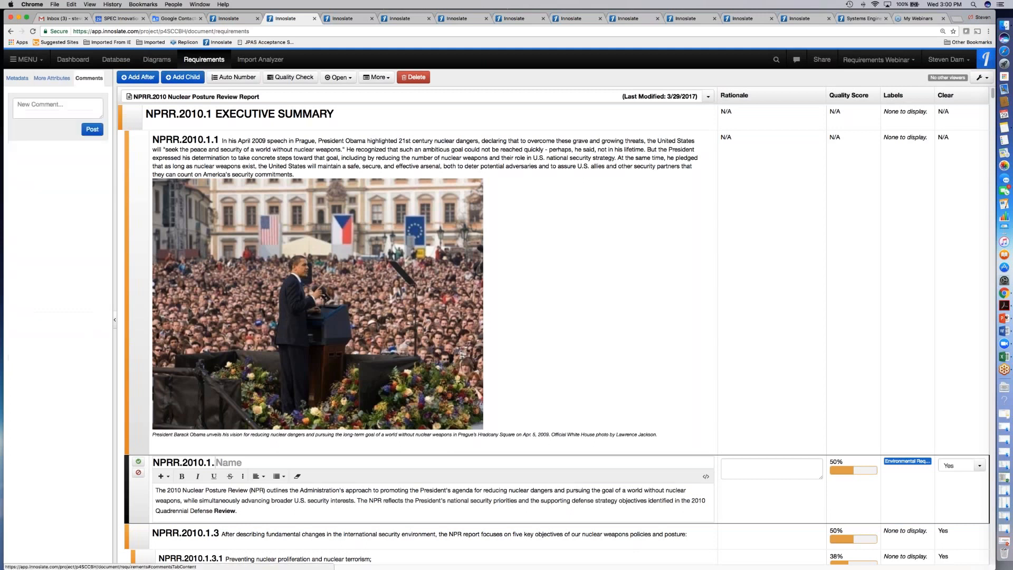
left_click(59, 104)
left_click(17, 79)
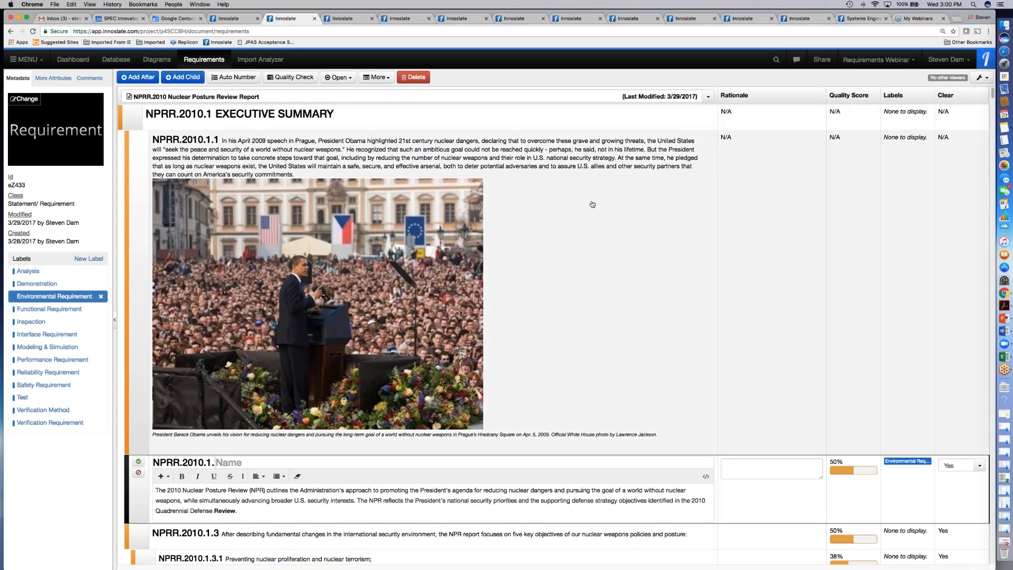
left_click(739, 466)
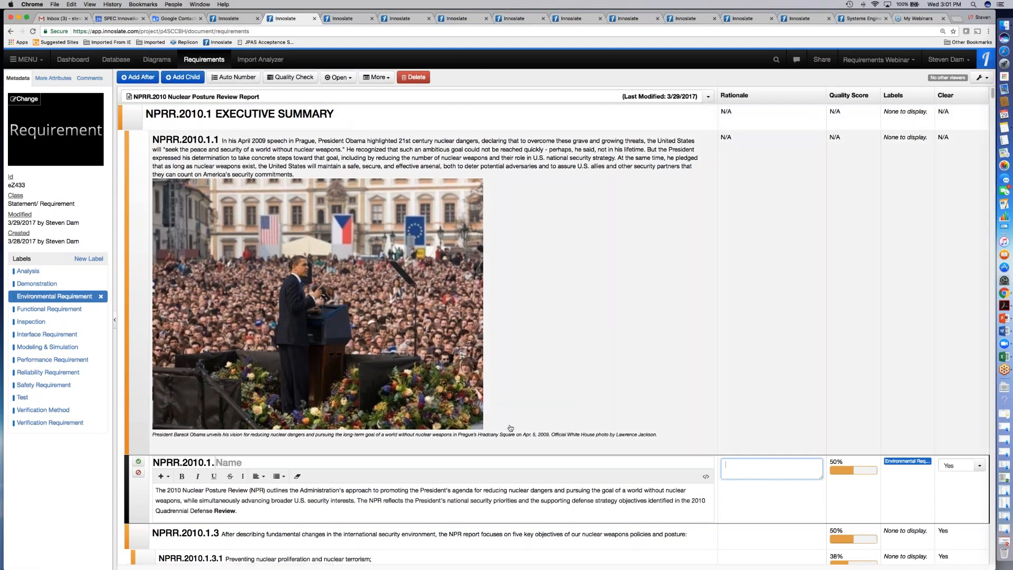
left_click(138, 474)
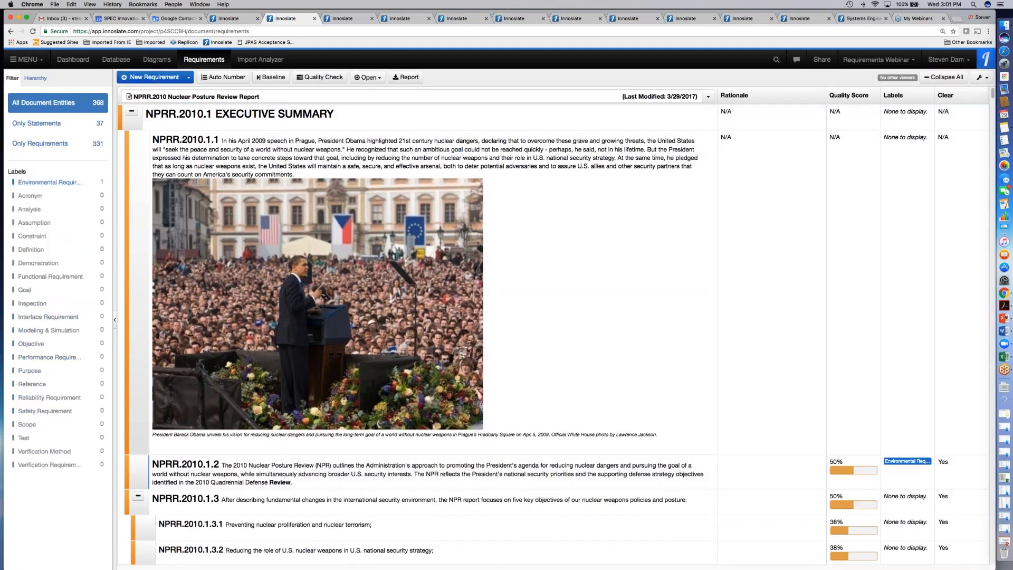
Create a document baseline named "Version 1 - No analysis".
left_click(272, 78)
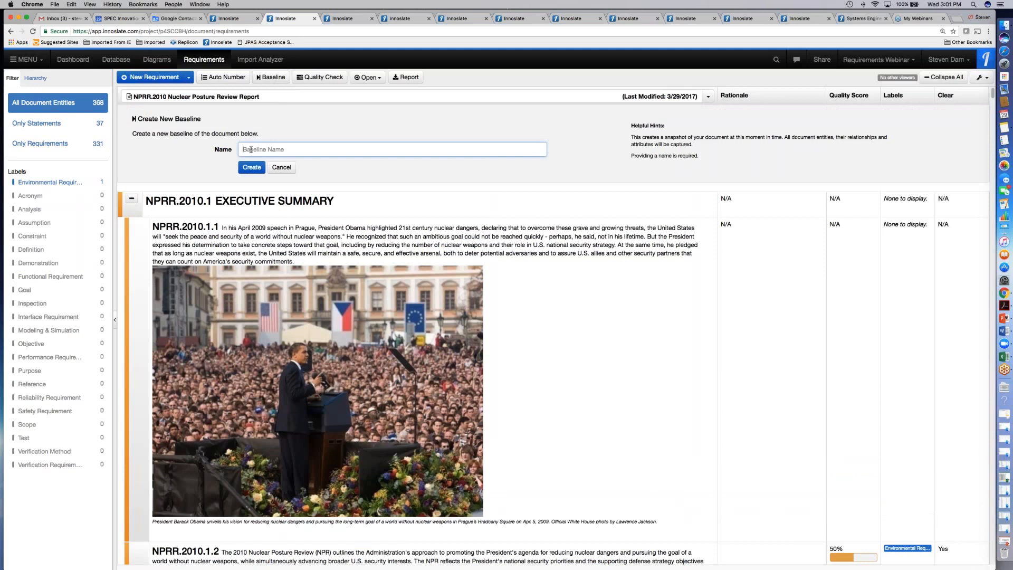
type("Version")
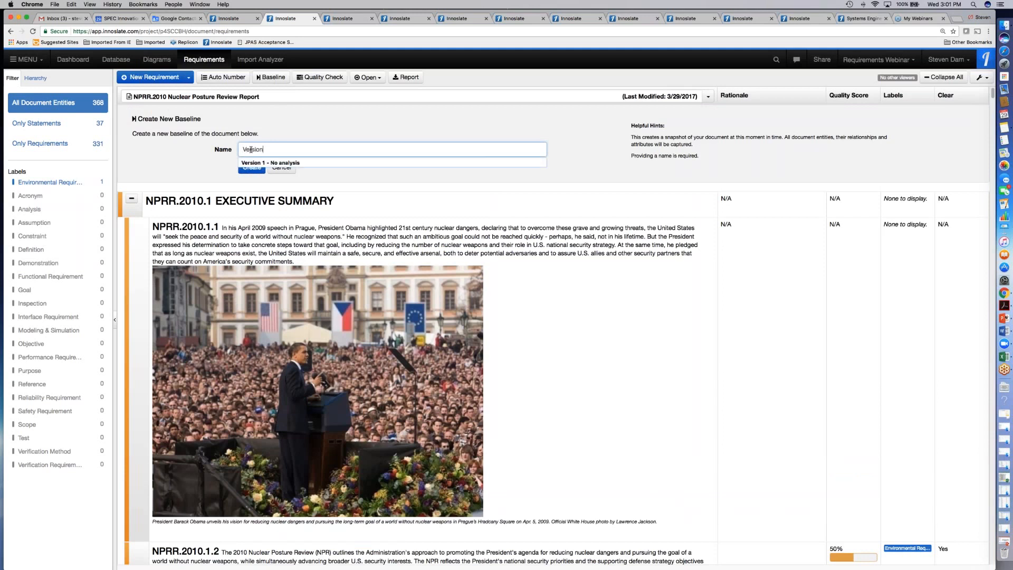
type(" 1")
left_click(253, 163)
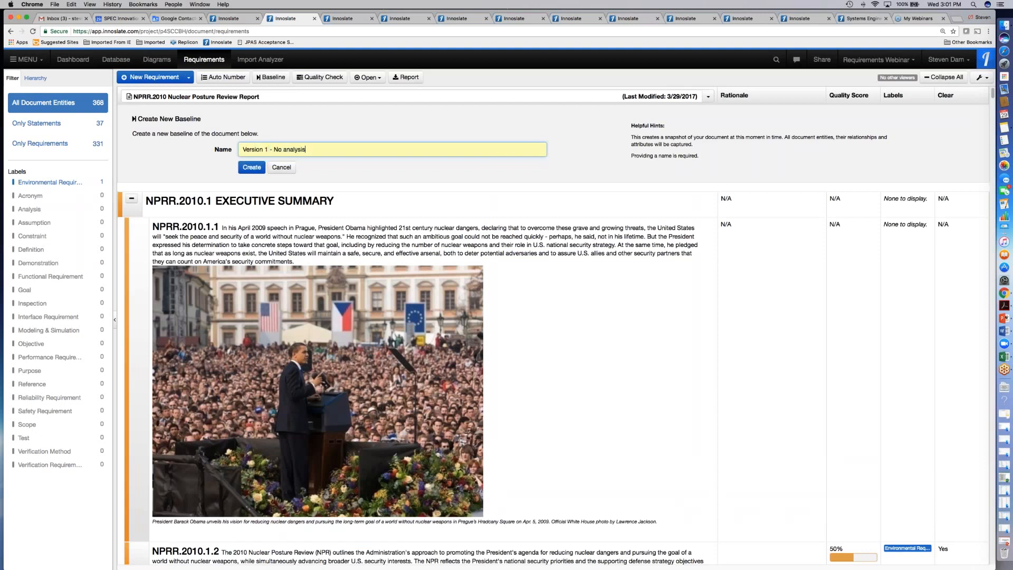
left_click(258, 169)
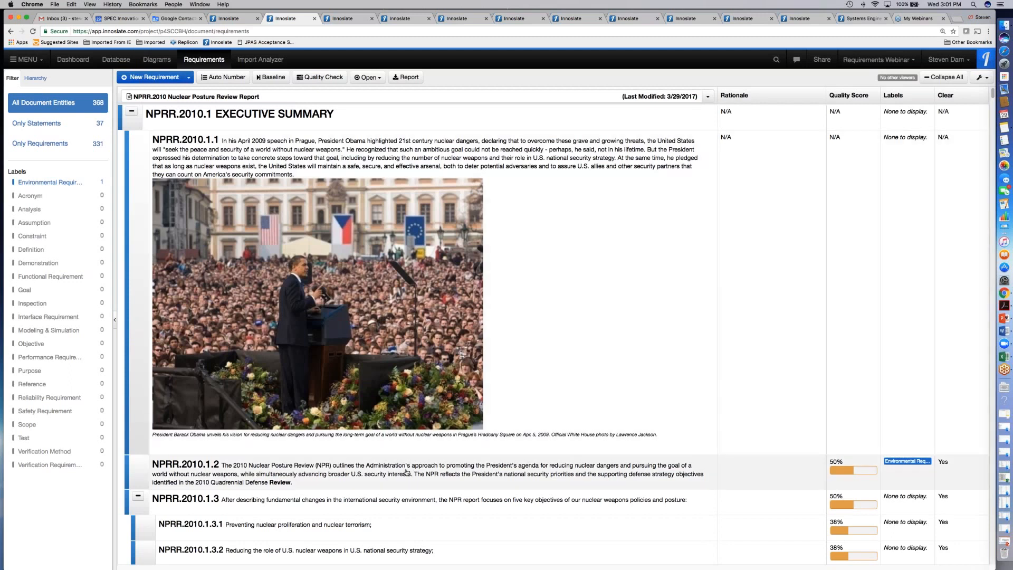
Remove the bold formatting from "Review" in requirement NPRR.2010.1.2 and remove its Environmental Requirement label.
left_click(406, 472)
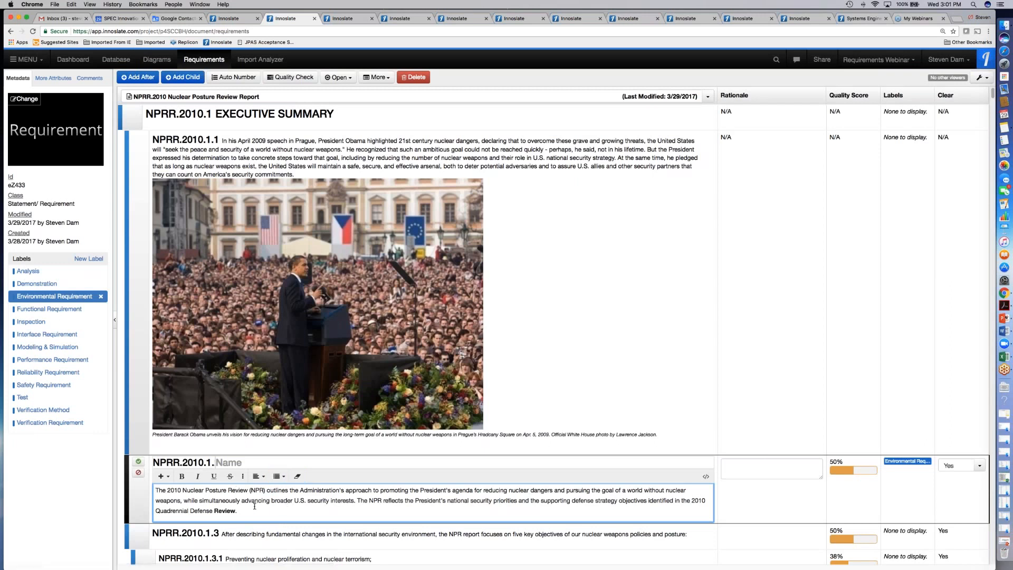
double_click(226, 510)
left_click(182, 477)
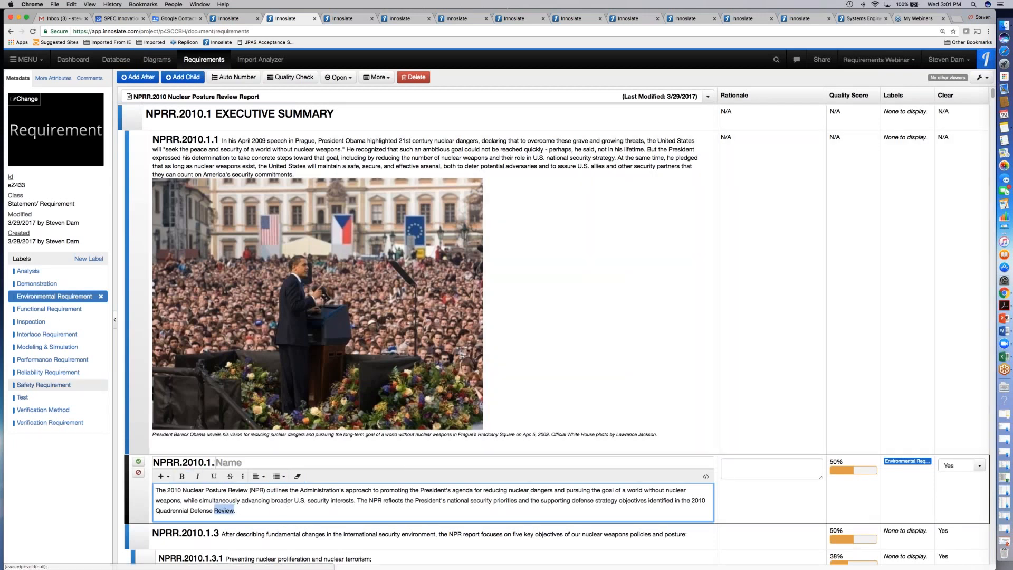
left_click(100, 296)
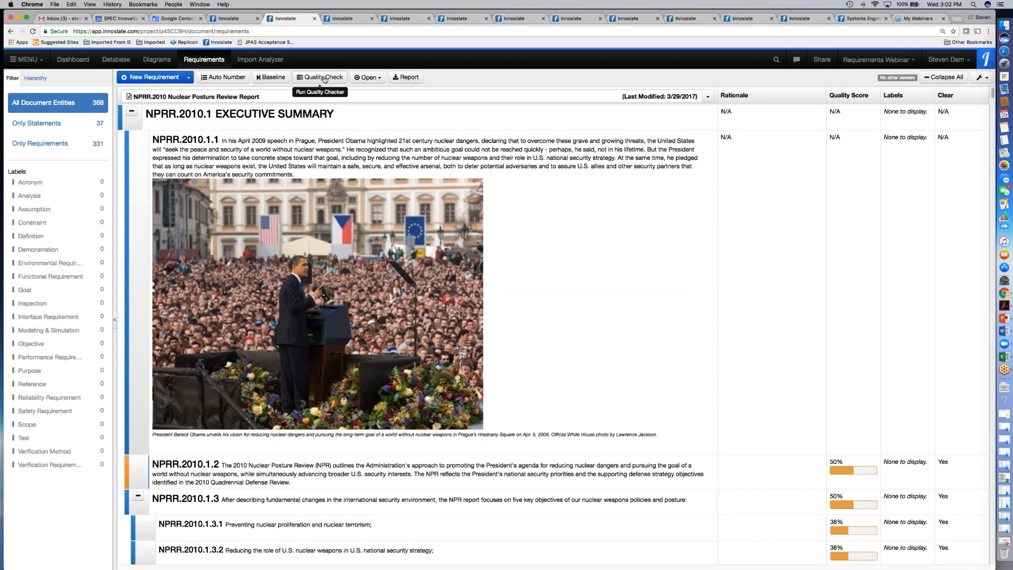
Run the quality check on the document, and set Complete to Yes in requirement NPRR.2010.1.2's database entity view.
left_click(324, 78)
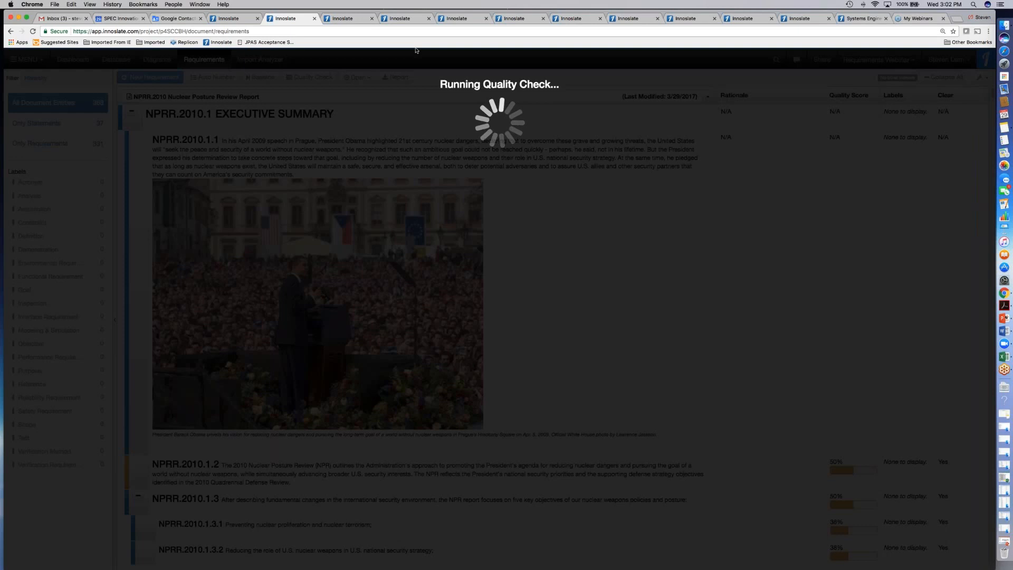
left_click(357, 24)
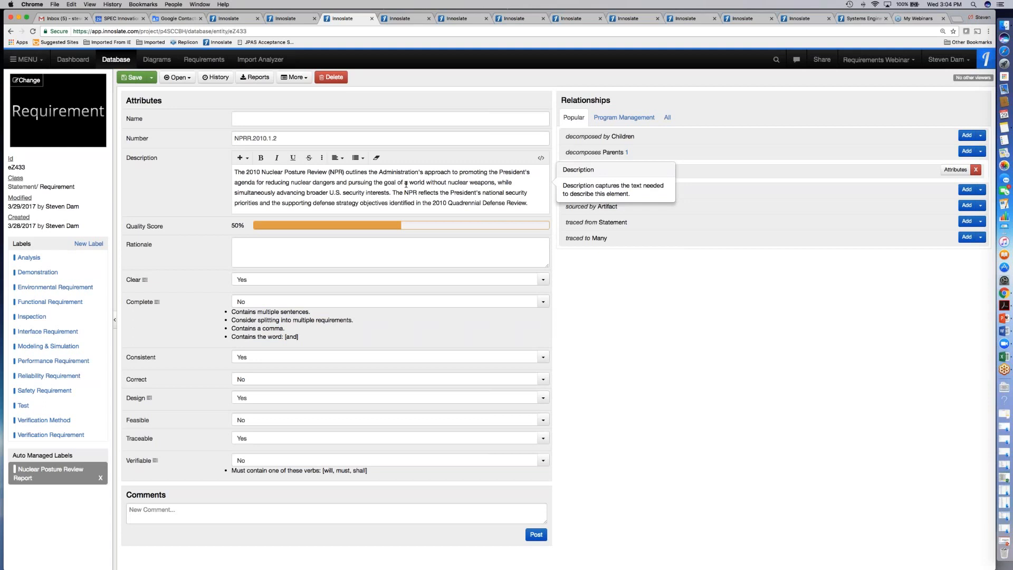
left_click(543, 302)
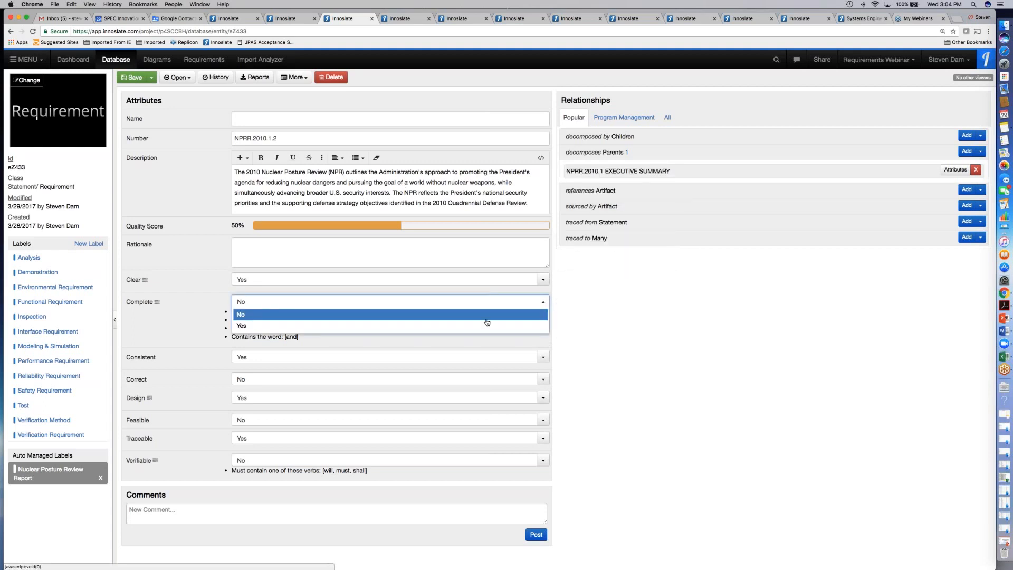
left_click(486, 326)
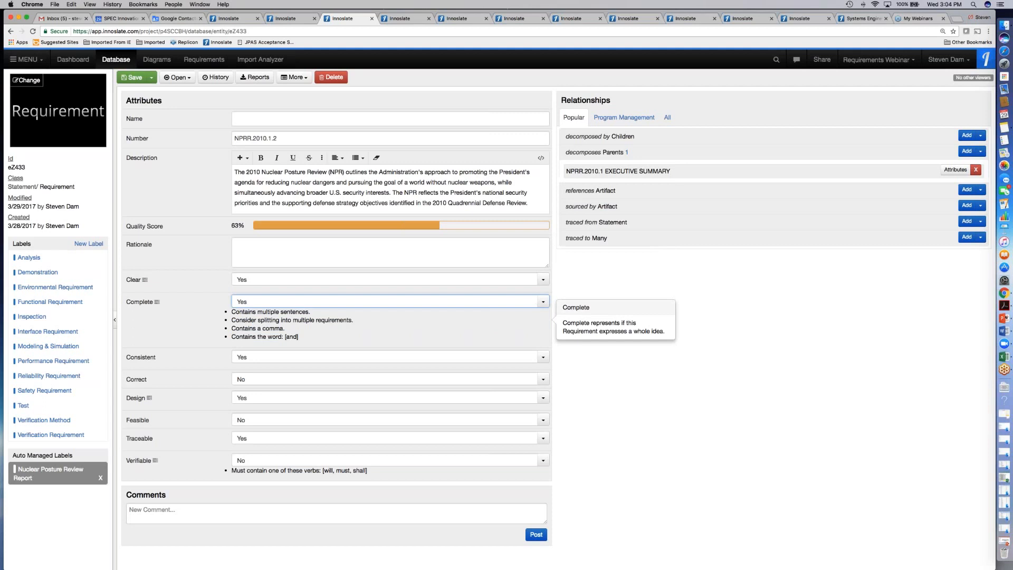
mouse_move(427, 245)
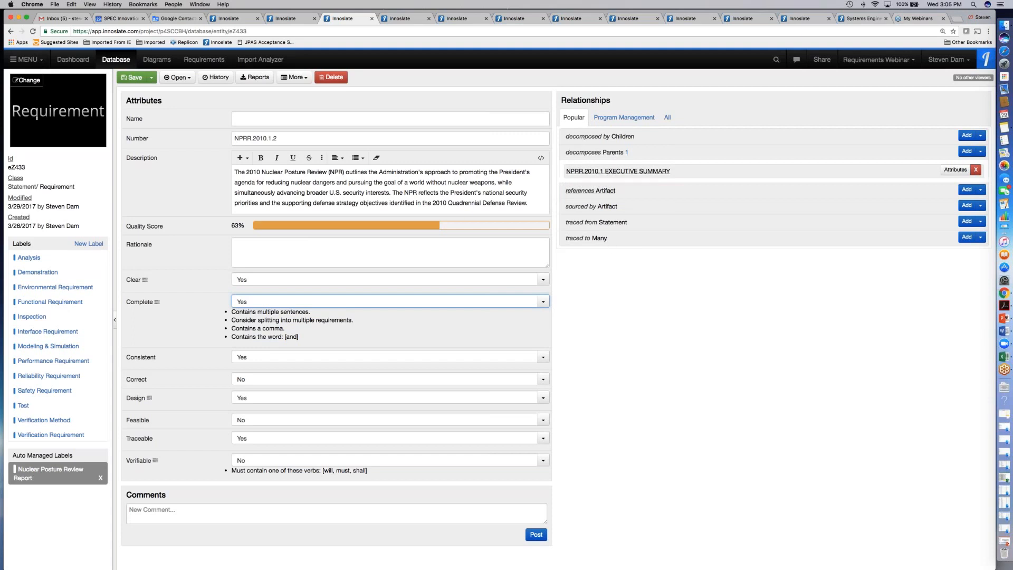
Examine the parent EXECUTIVE SUMMARY statement's relationships, and return to requirement NPRR.2010.1.2 to review its change history.
left_click(623, 171)
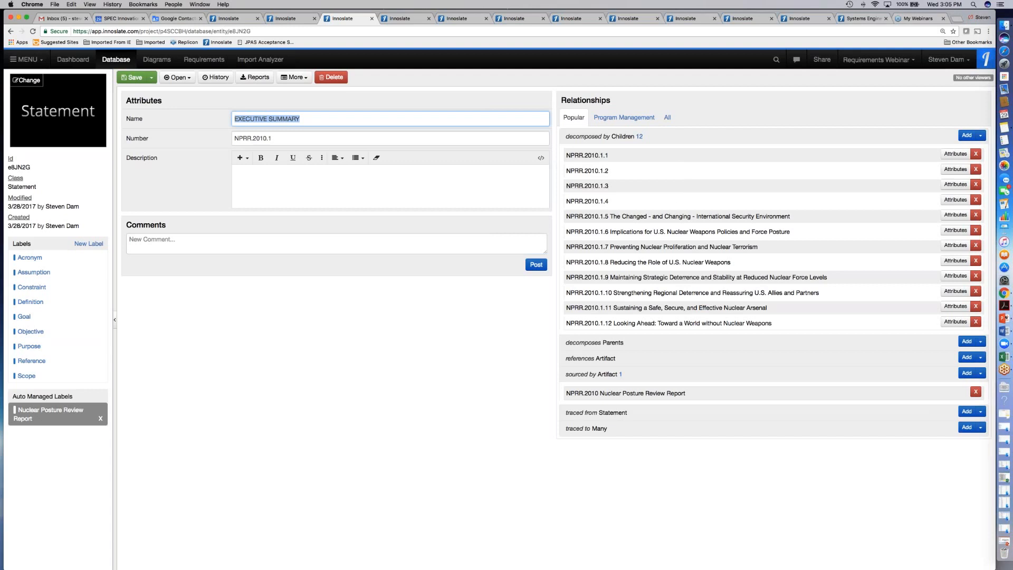
left_click(10, 32)
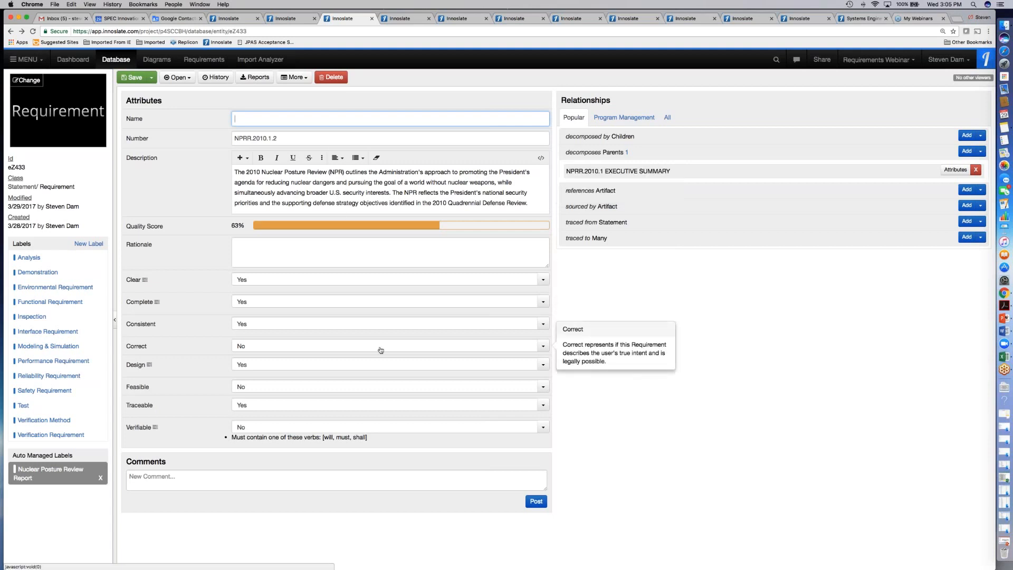
left_click(219, 79)
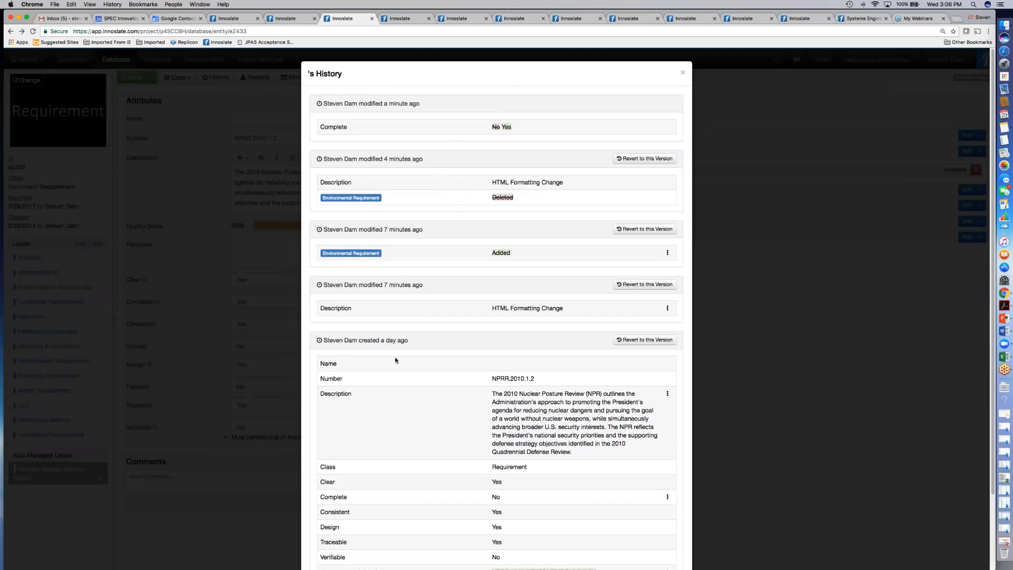
scroll(426, 416, "down", 3)
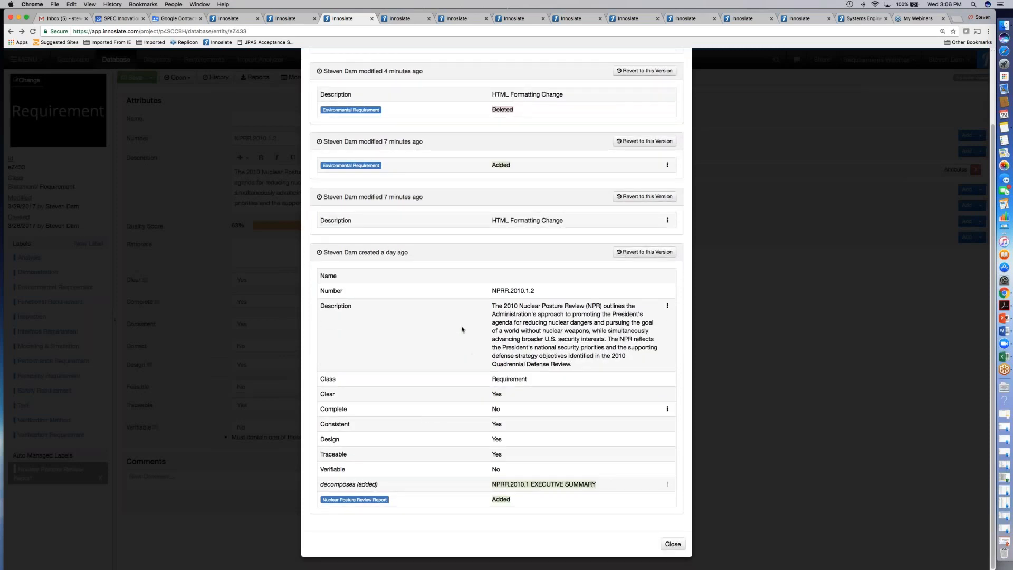
Review requirement NPRR.2010.1.2's change history from its creation to the latest modification, and close the history.
scroll(462, 329, "up", 1)
scroll(461, 329, "up", 3)
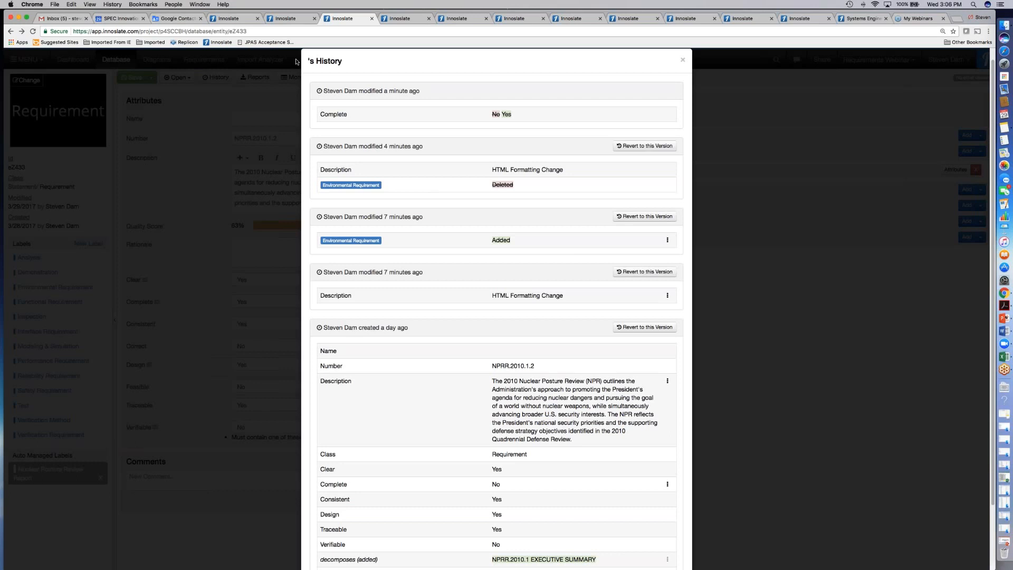
scroll(297, 62, "down", 3)
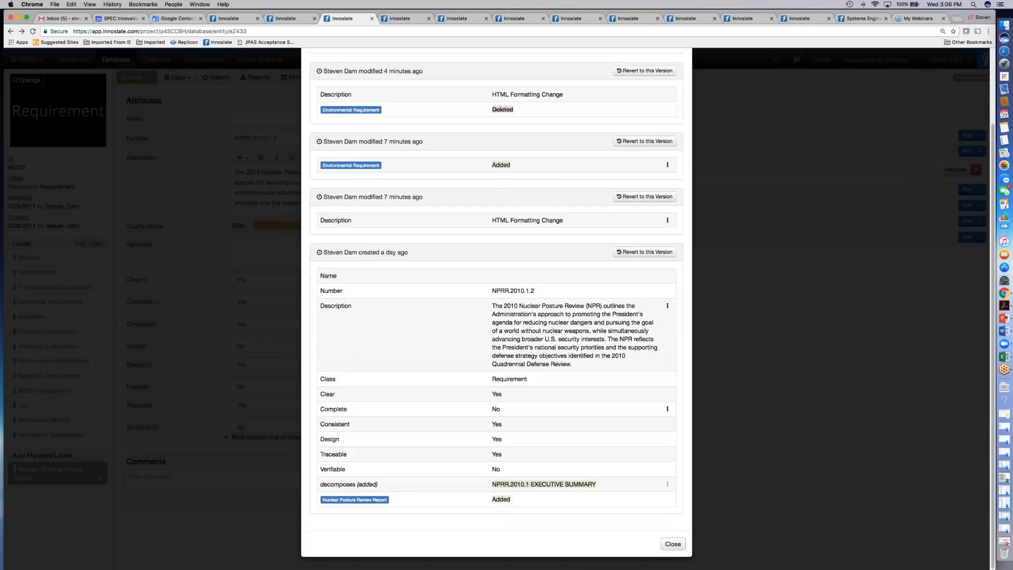
left_click(673, 543)
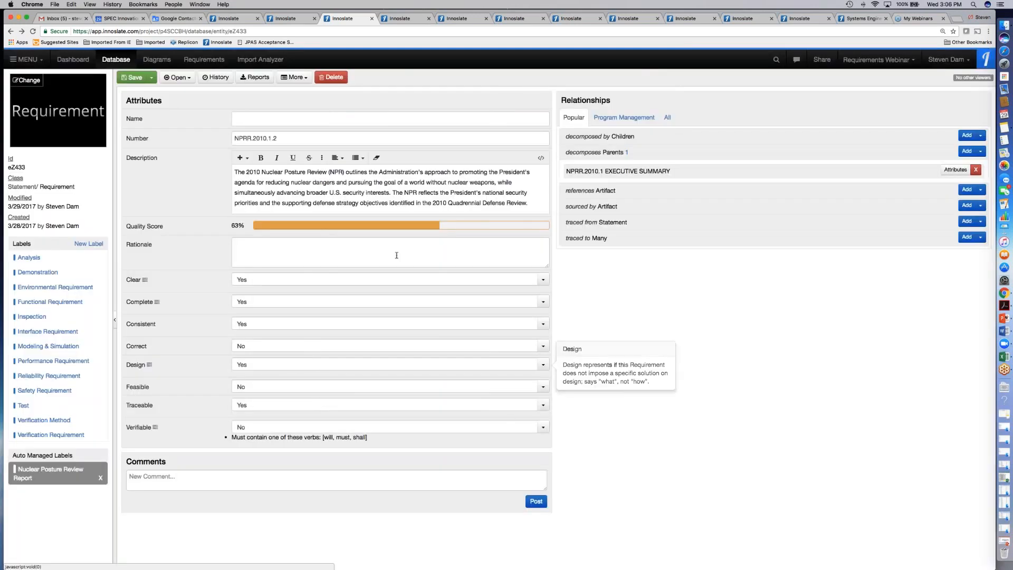
Open the report options for requirement NPRR.2010.1.2 and view the available report types.
left_click(258, 77)
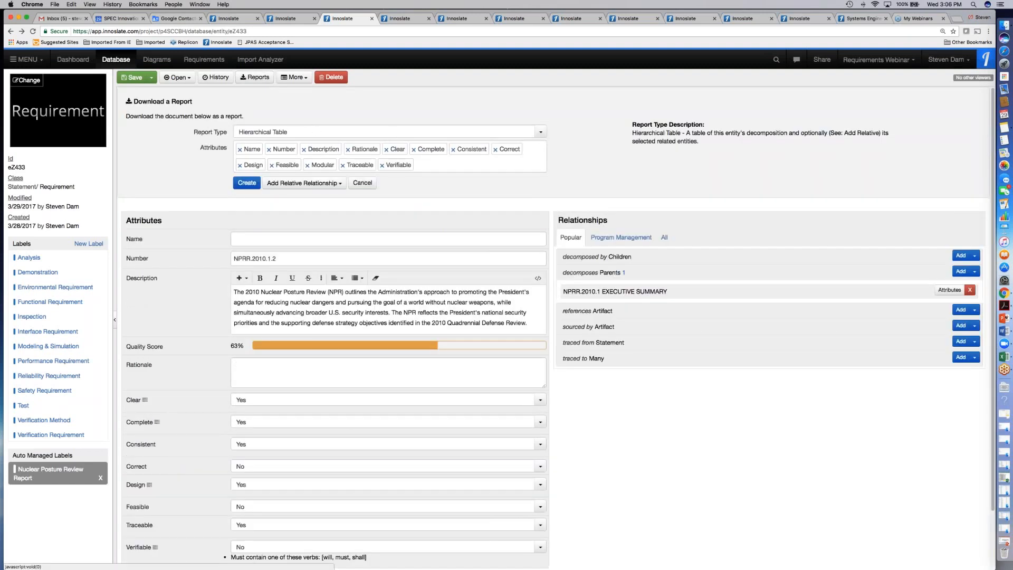
left_click(387, 132)
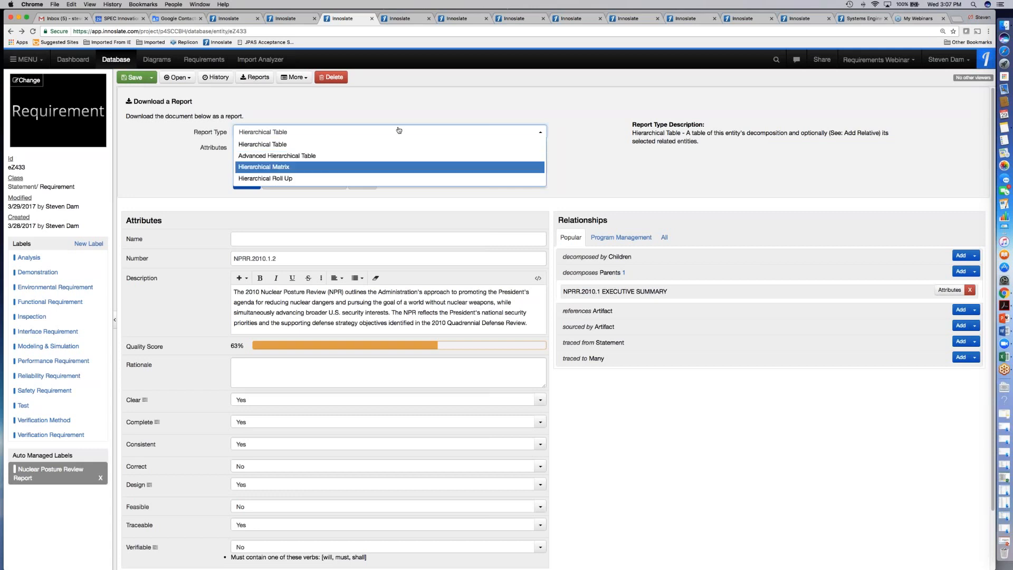
left_click(433, 104)
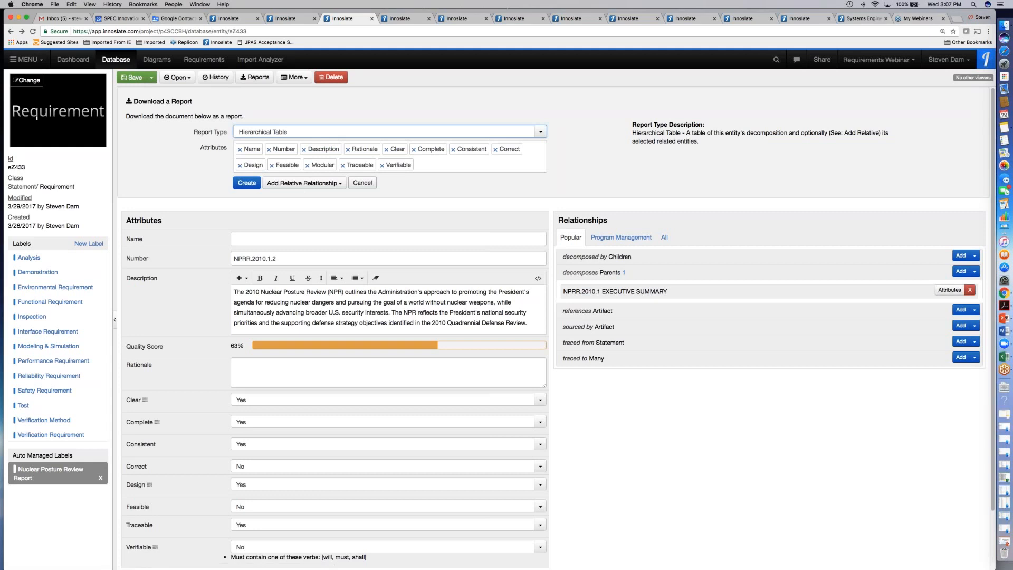
Try adding the traced to Action relationship to the Hierarchical Table report without the Percent Complete and Start attributes, and cancel the report.
left_click(338, 184)
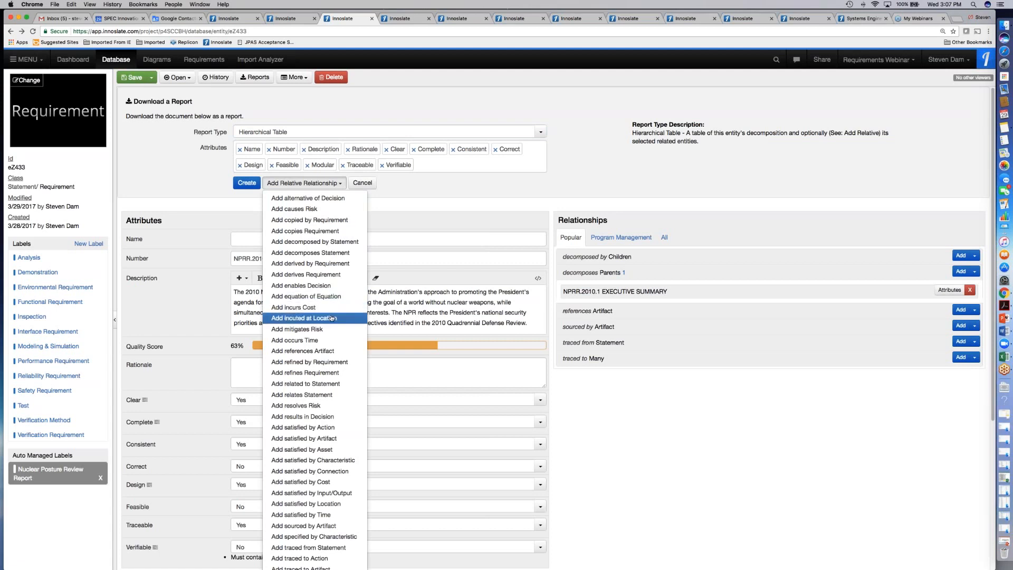
scroll(331, 318, "down", 5)
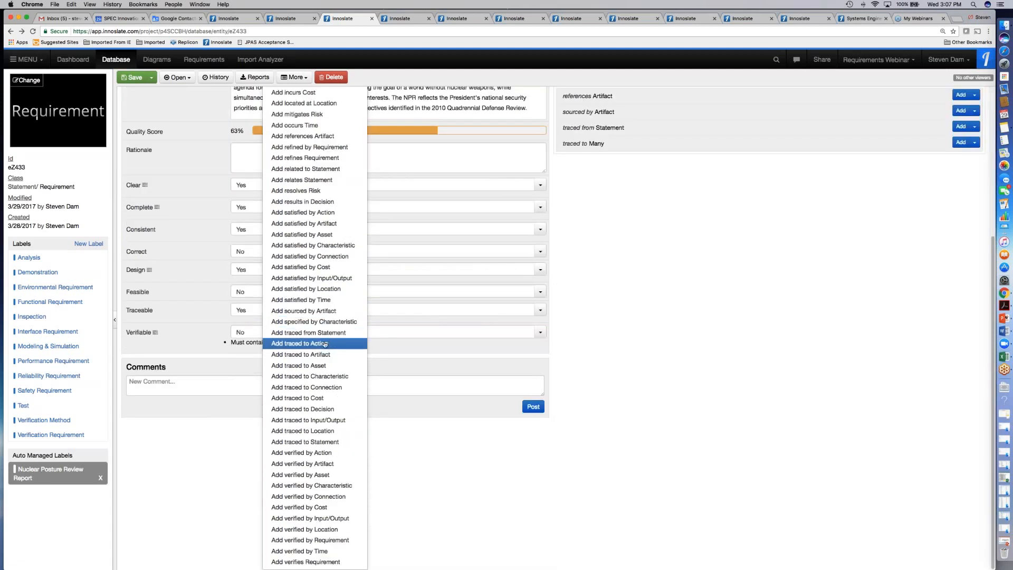
left_click(324, 344)
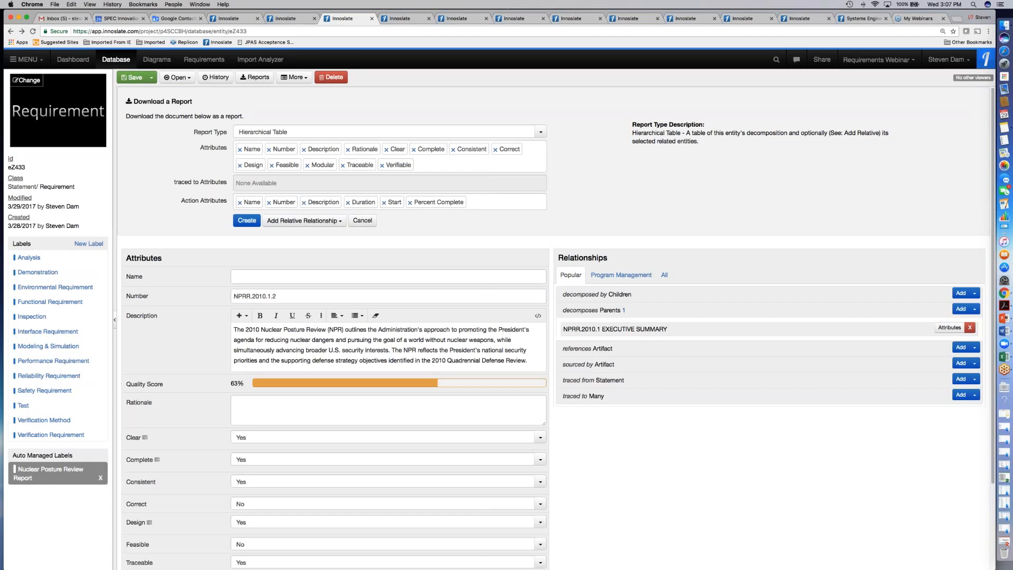
left_click(410, 202)
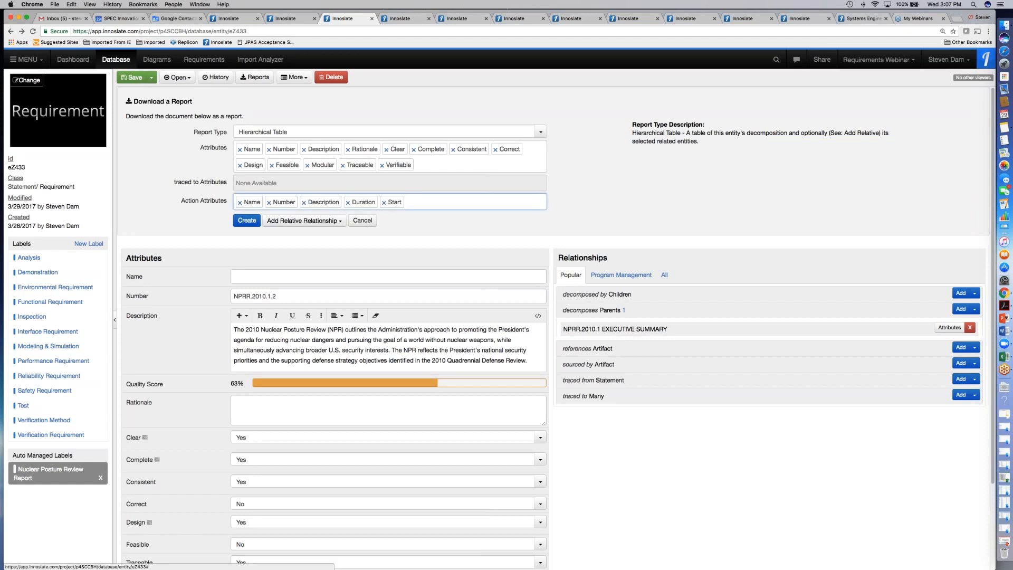
left_click(383, 203)
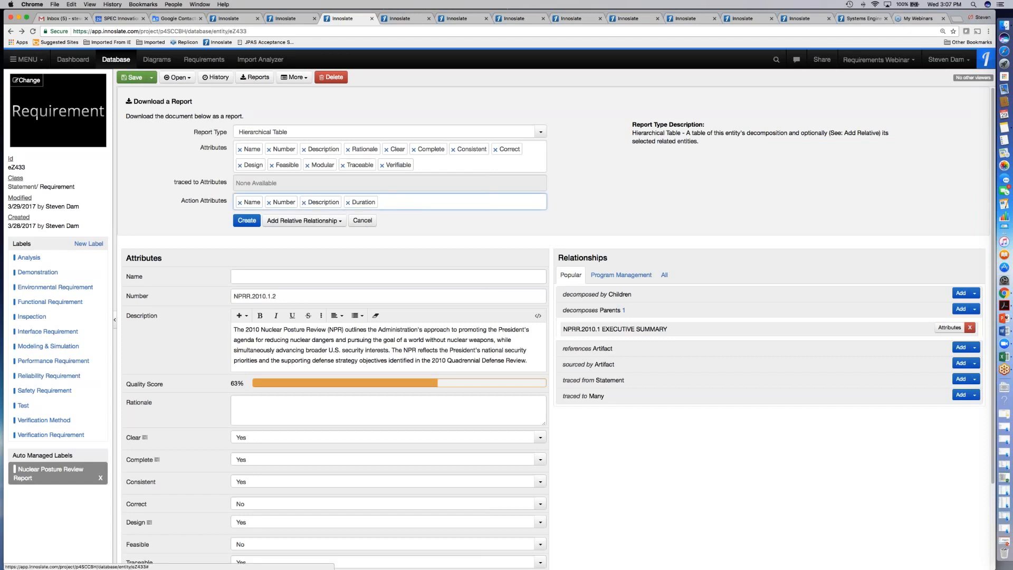
left_click(362, 220)
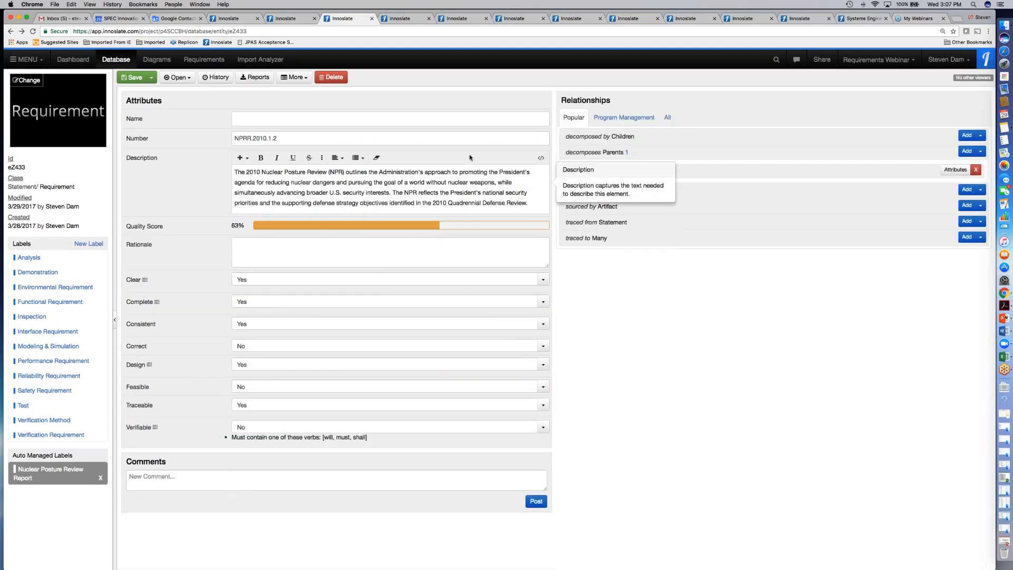
Return to the Nuclear Posture Review Report requirements document and examine the views and transform options offered for requirement NPRR.2010.1.2.
left_click(289, 21)
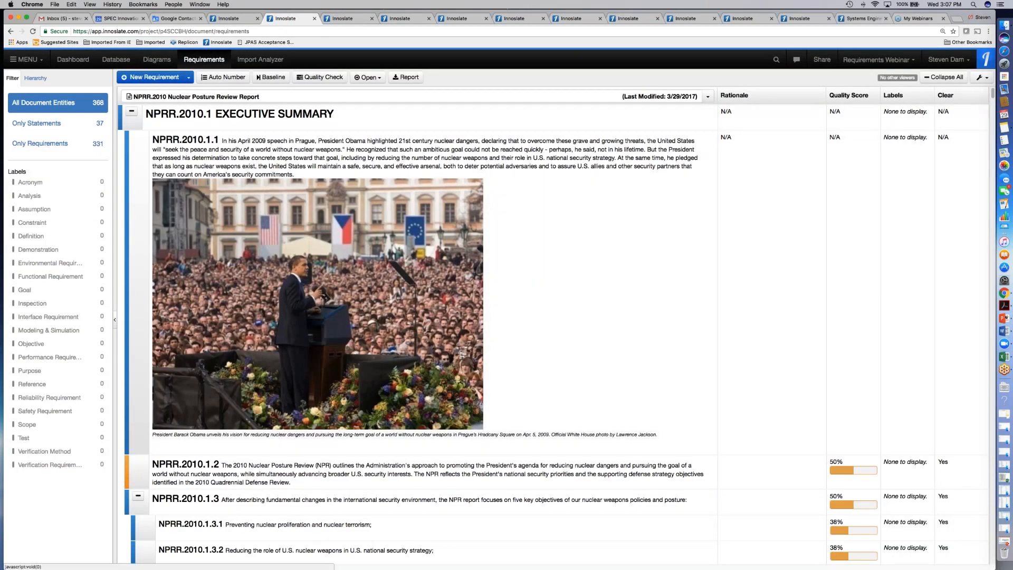
left_click(379, 78)
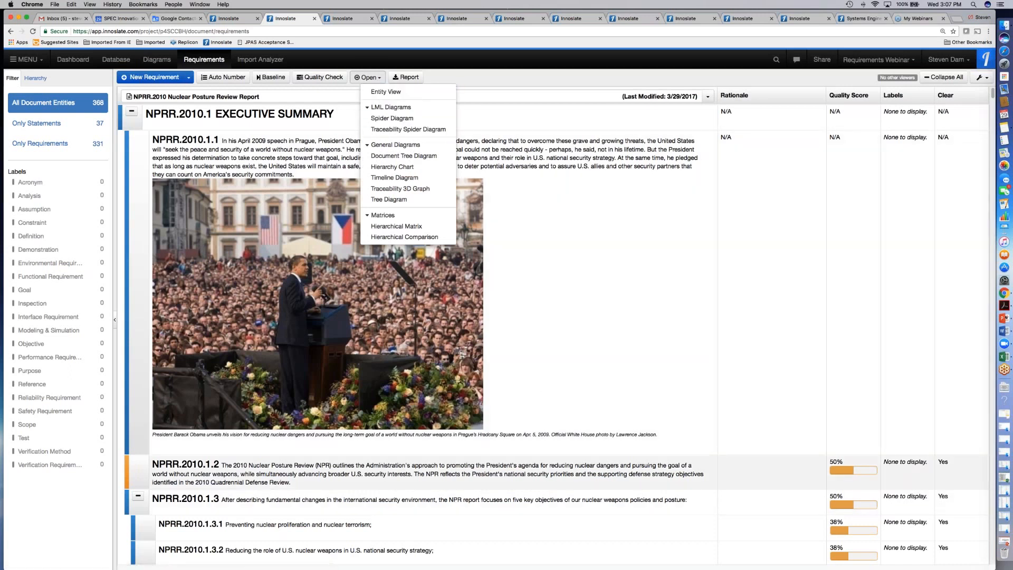
left_click(401, 473)
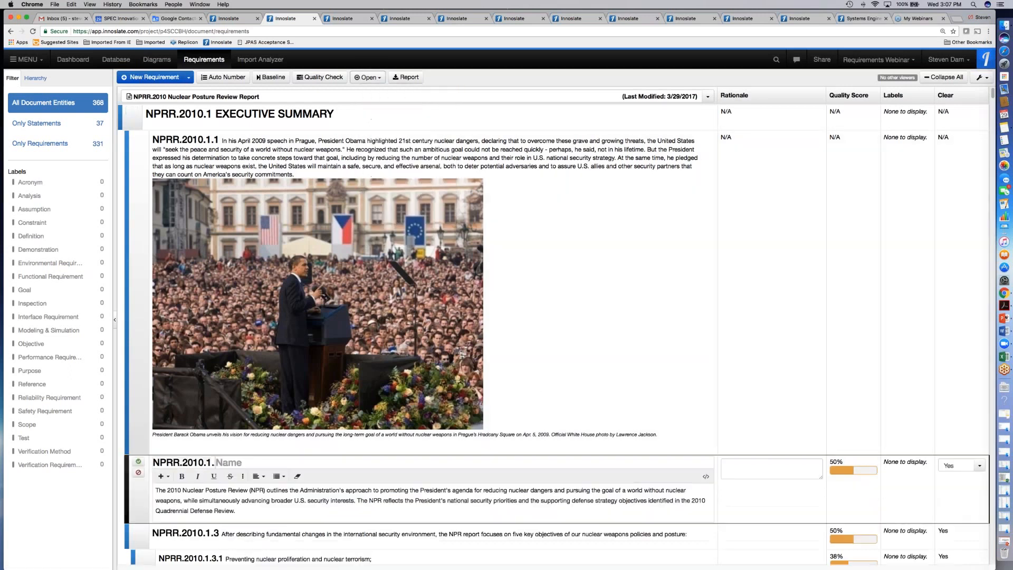
left_click(388, 78)
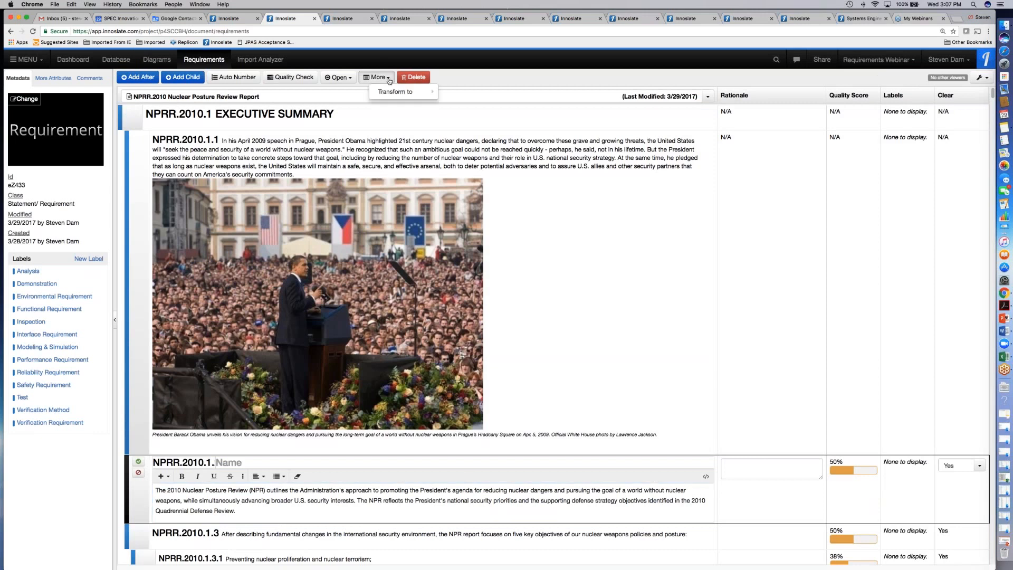
left_click(337, 77)
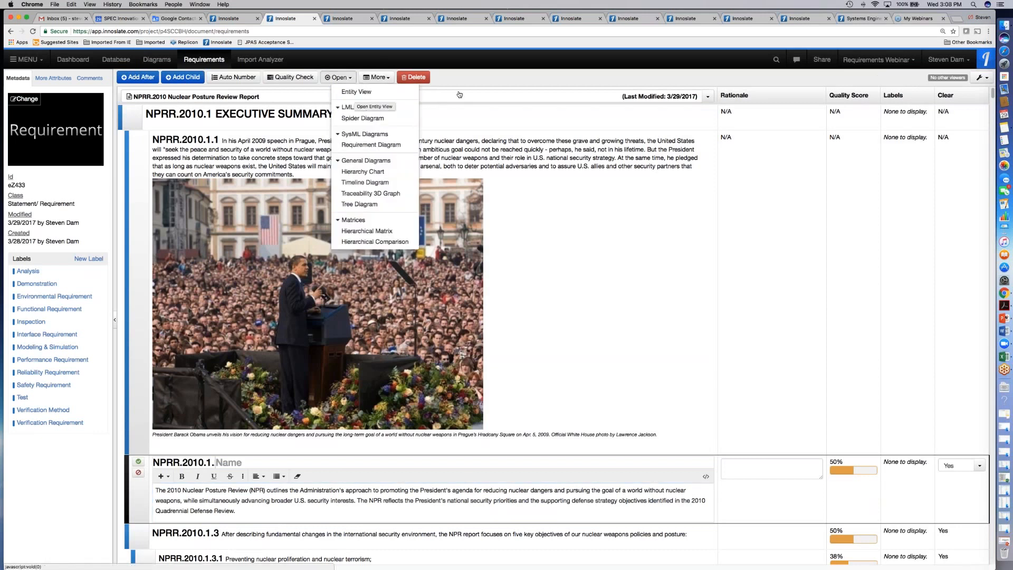
left_click(429, 85)
left_click(378, 77)
mouse_move(401, 91)
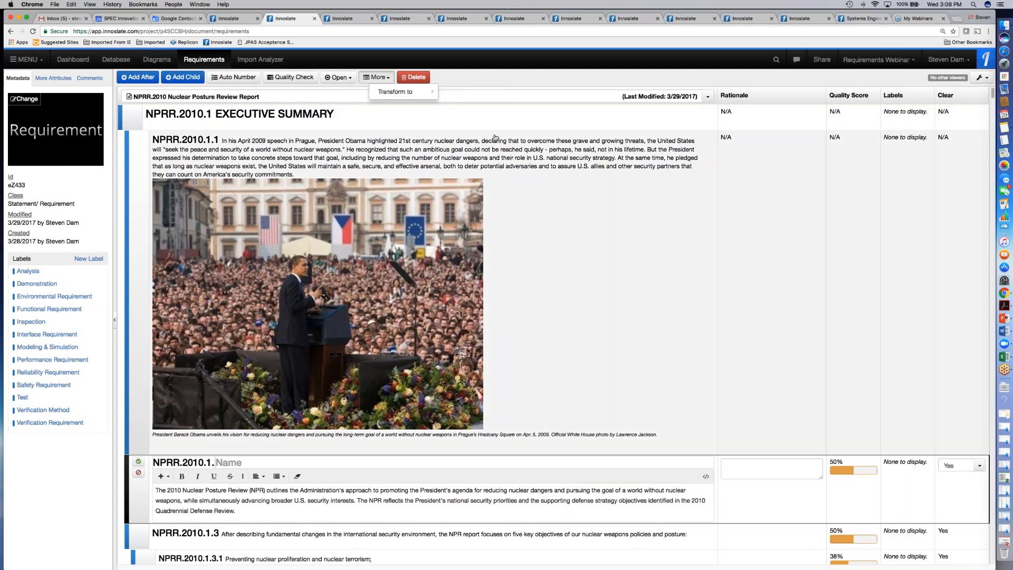
Select statement NPRR.2010.1.1 in the requirements document and check its additional actions.
left_click(505, 154)
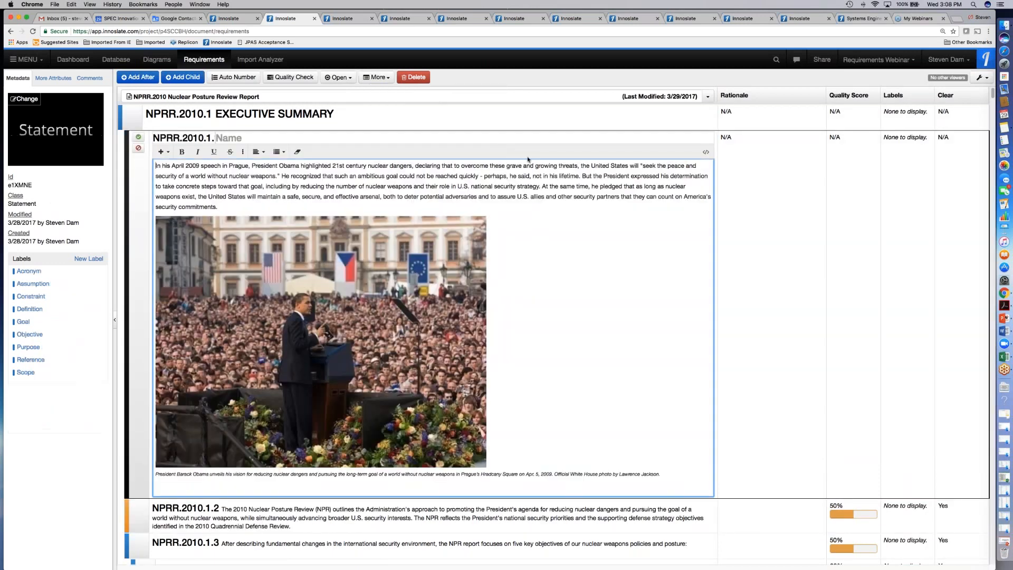
left_click(378, 78)
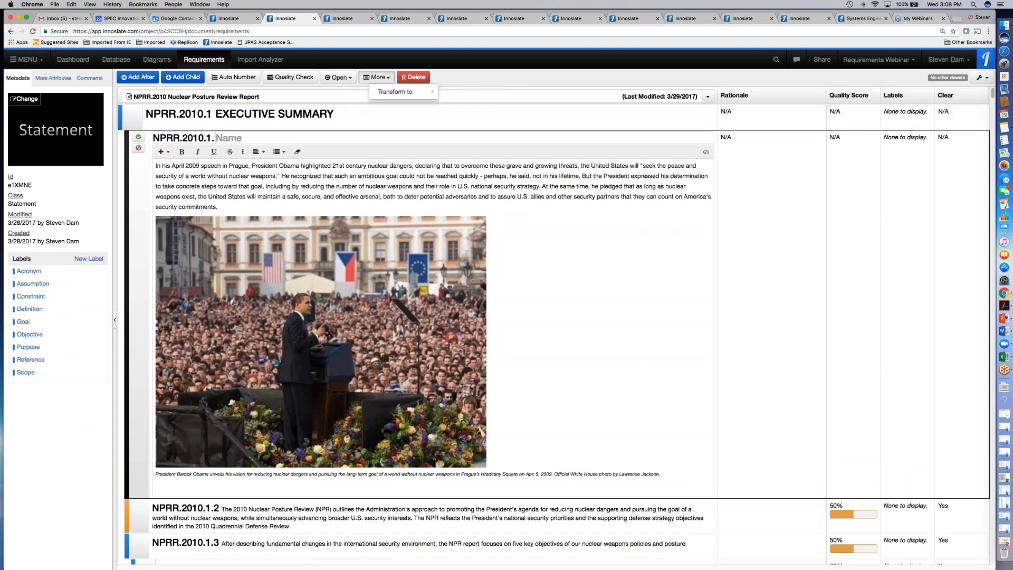
left_click(356, 174)
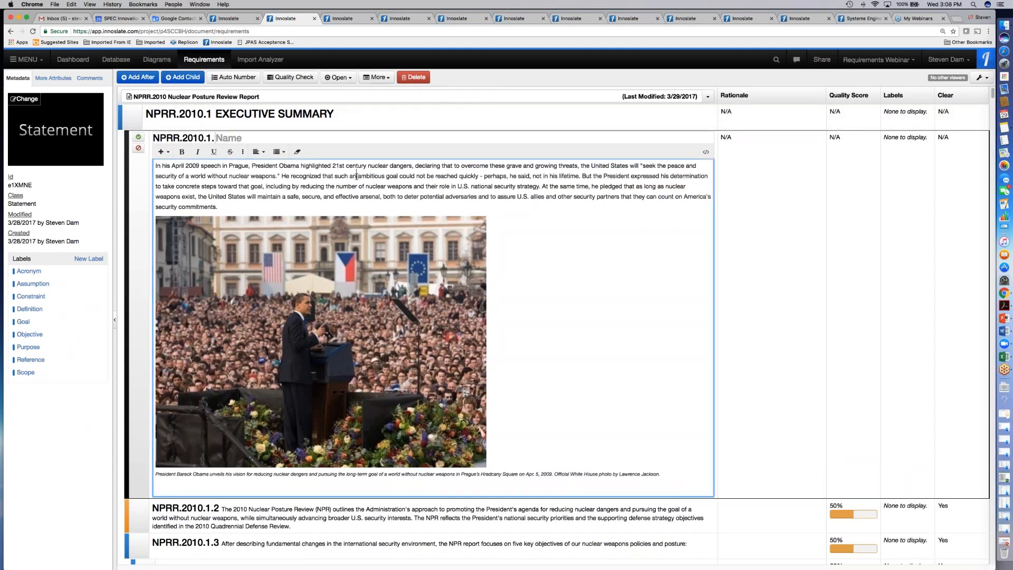
Open the parent EXECUTIVE SUMMARY statement in the database entity view and examine its additional actions and available diagrams.
left_click(358, 20)
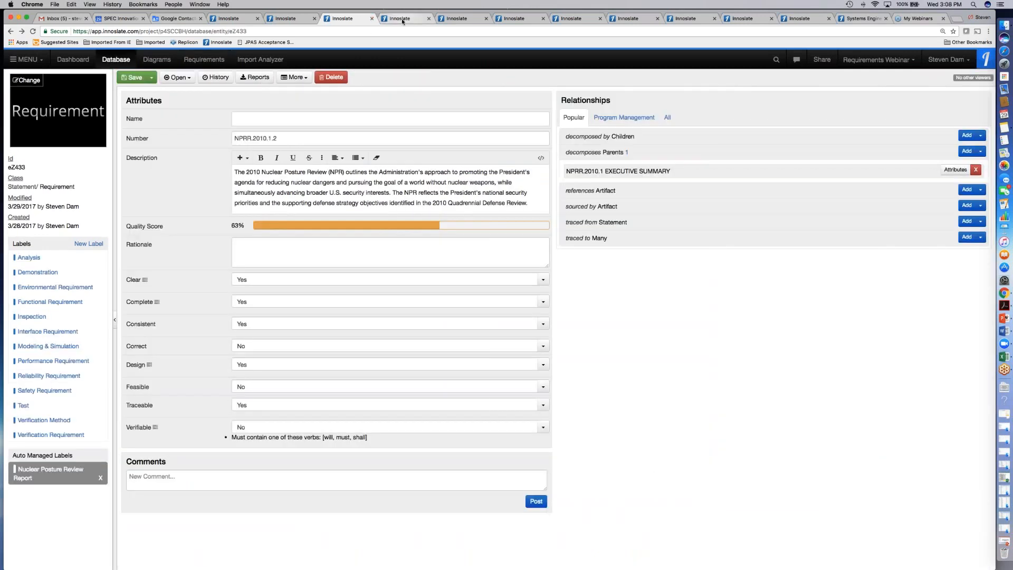
left_click(402, 20)
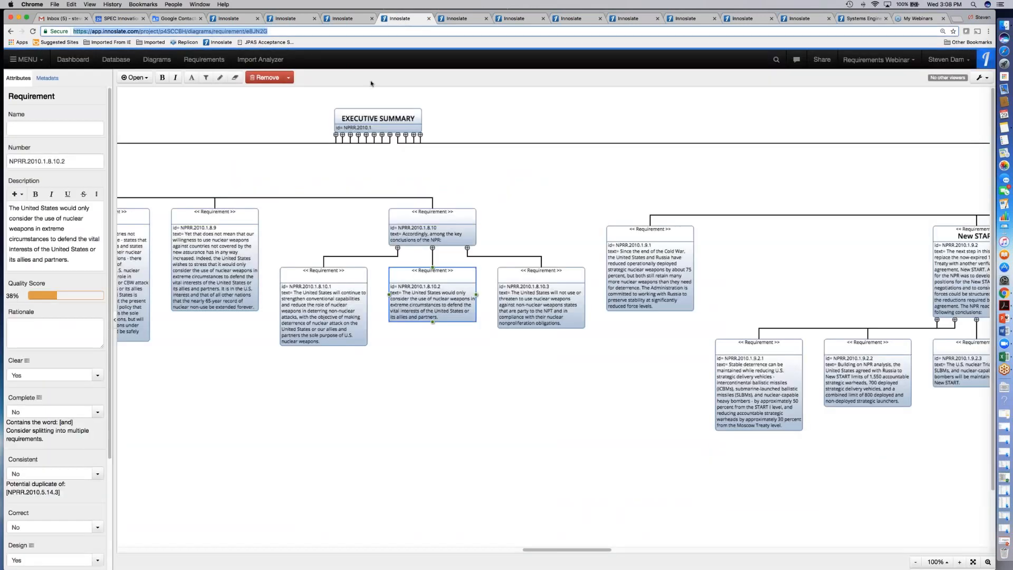
left_click(346, 19)
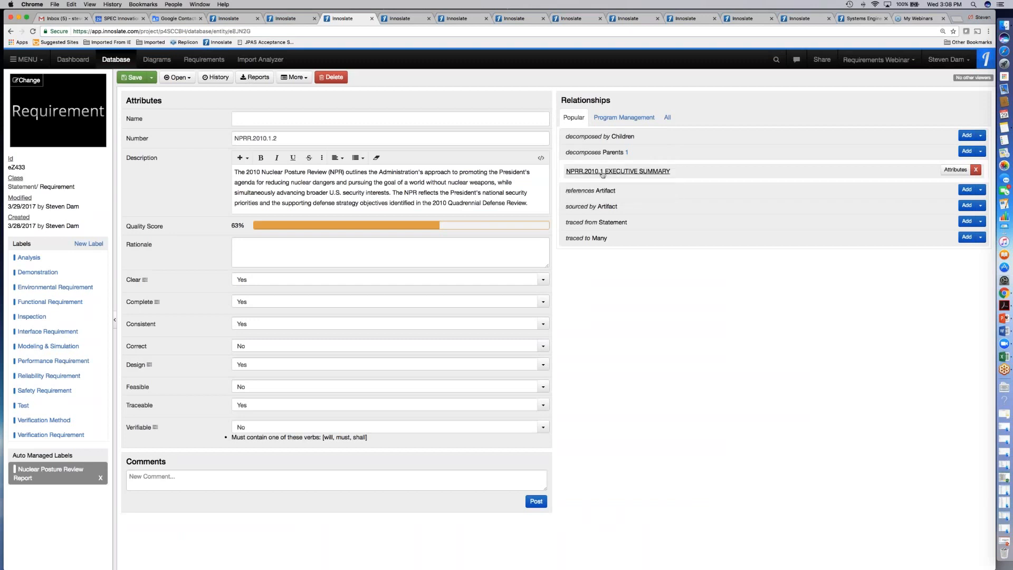
left_click(633, 172)
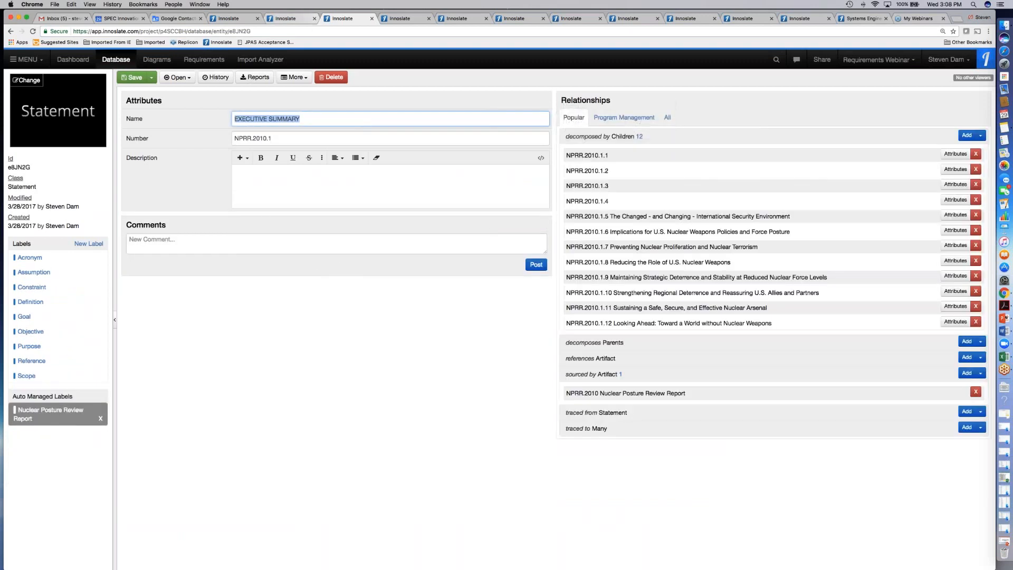
left_click(306, 78)
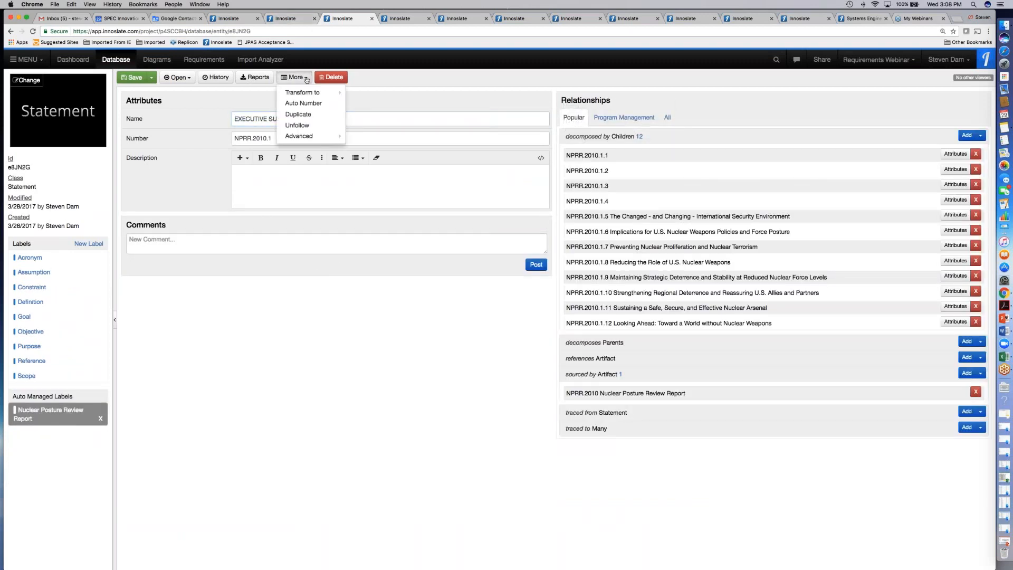
left_click(188, 78)
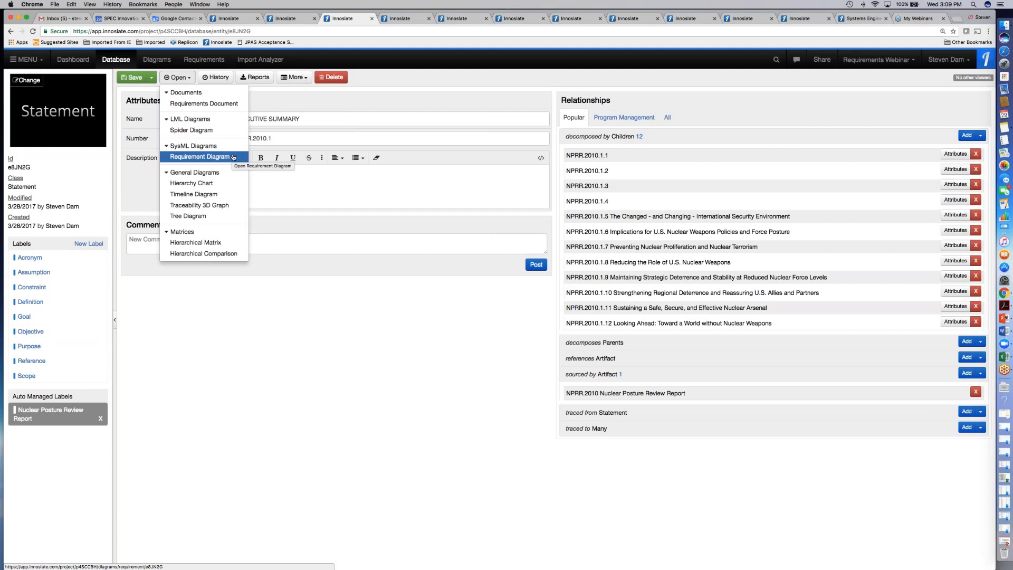
Examine requirement NPRR.2010.1.8.10.2 in the EXECUTIVE SUMMARY requirement diagram and the views that can be opened from it.
left_click(403, 21)
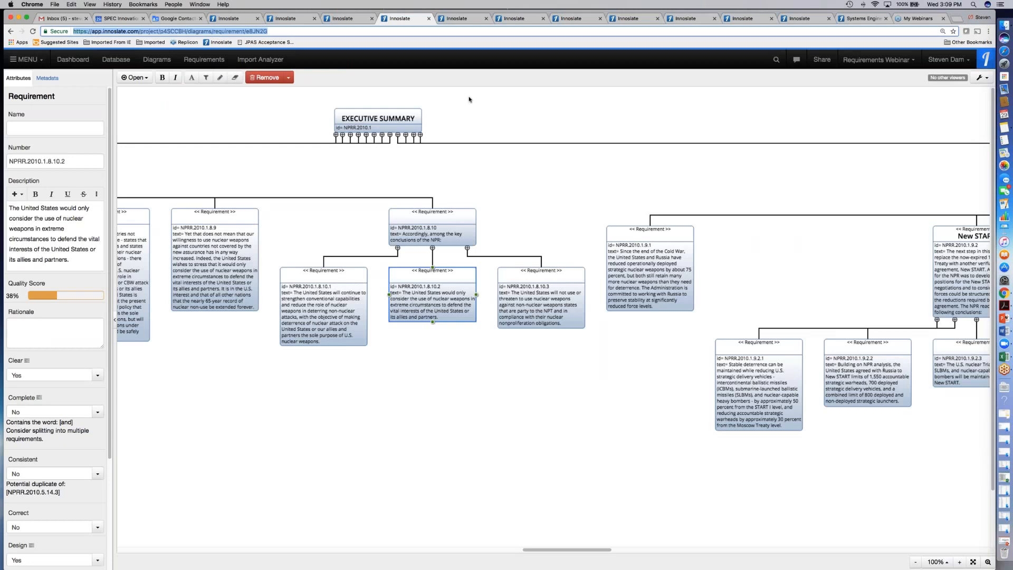
left_click(420, 288)
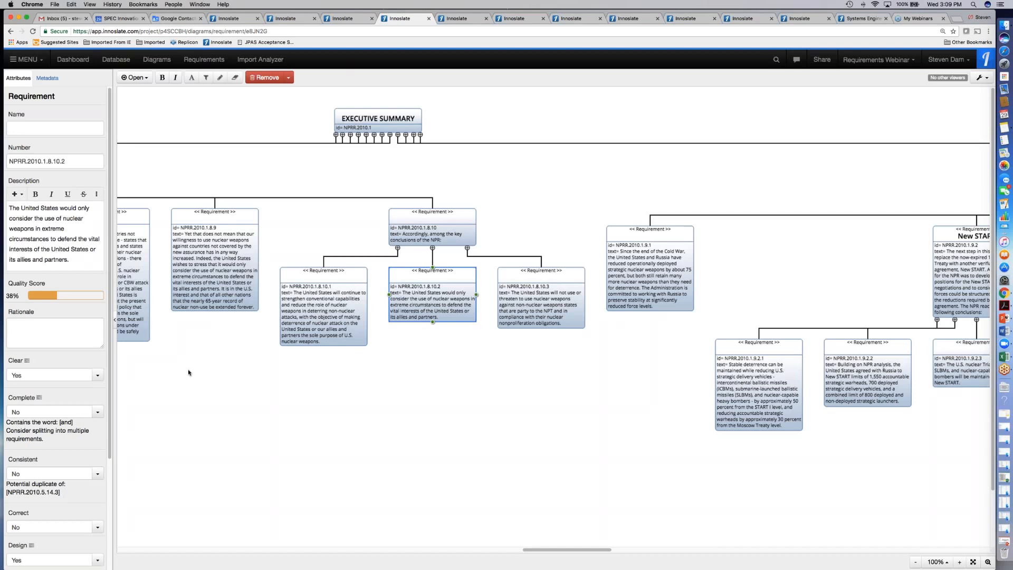
left_click(460, 20)
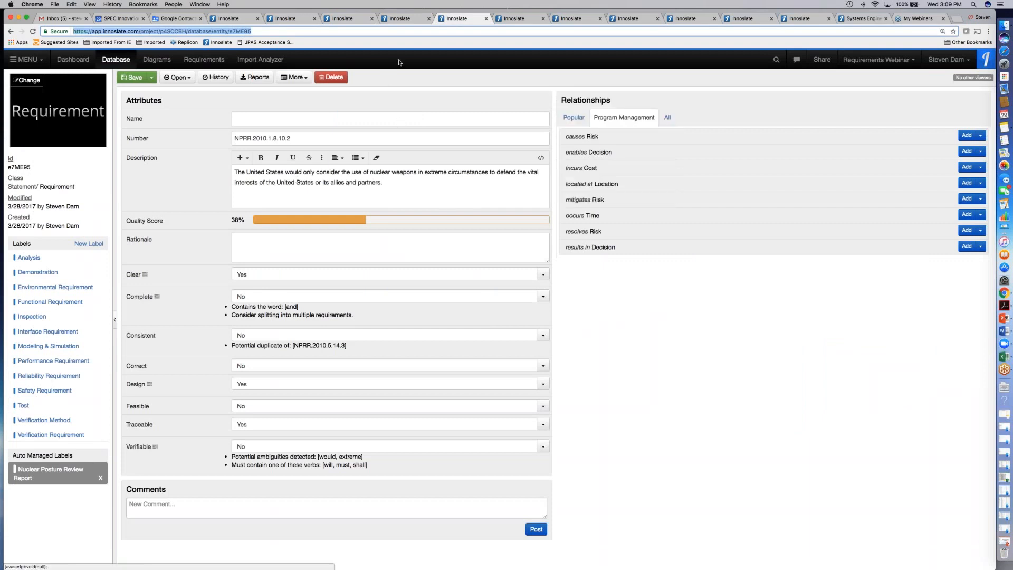
key("ctrl+shift+Tab")
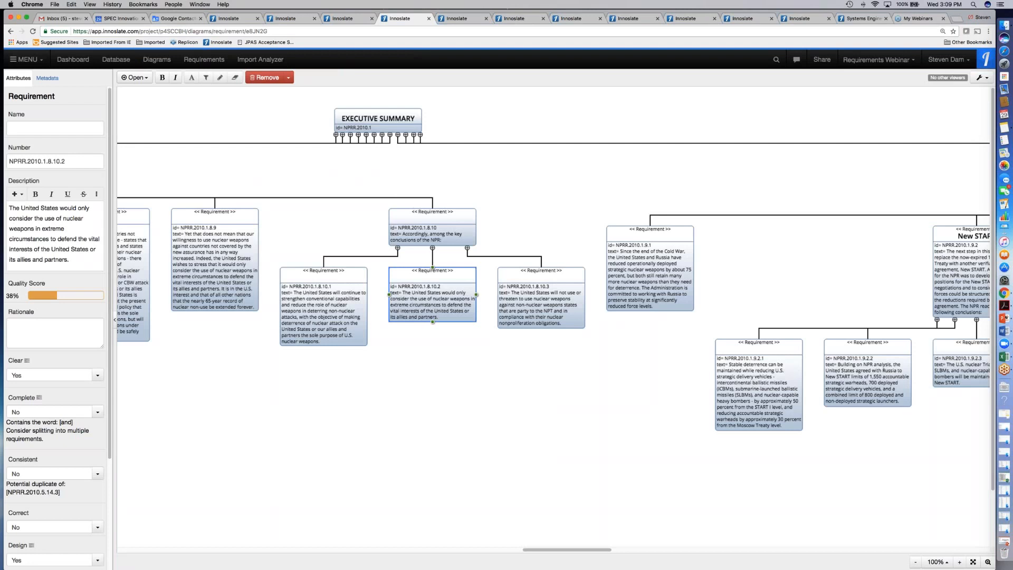
left_click(146, 78)
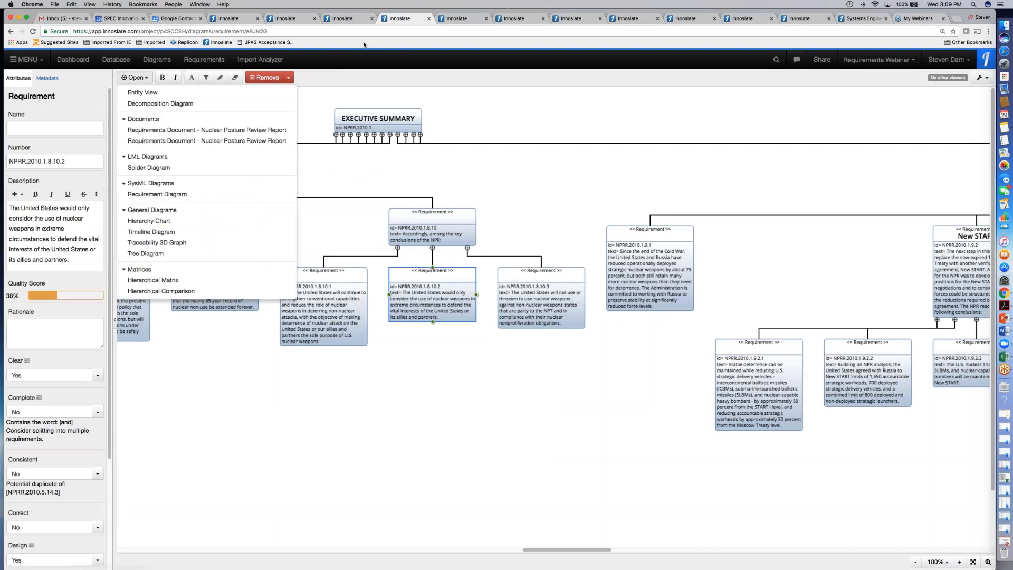
Compare the Popular and Program Management relationships of requirement NPRR.2010.1.8.10.2 in its entity view.
left_click(457, 18)
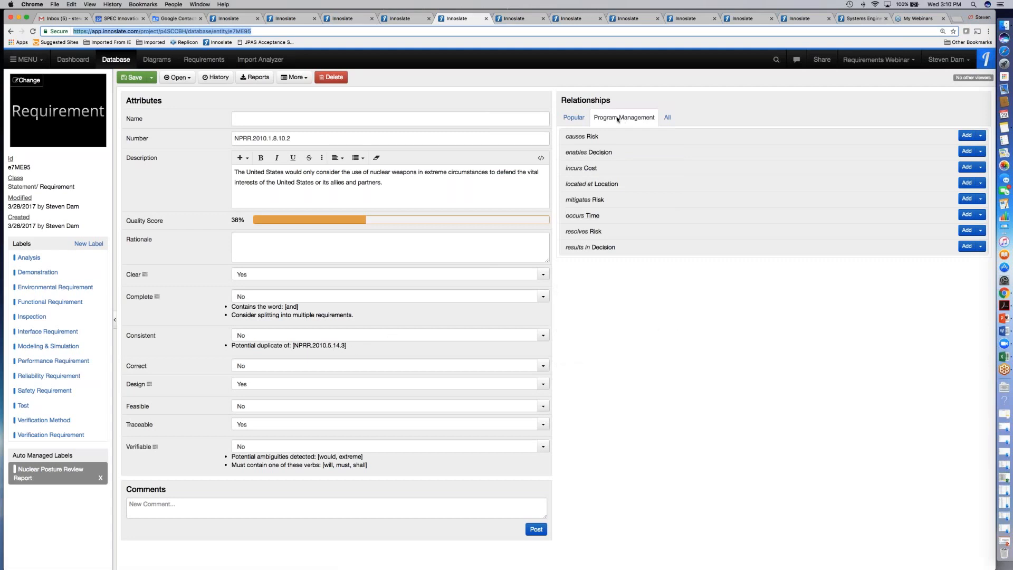
left_click(574, 118)
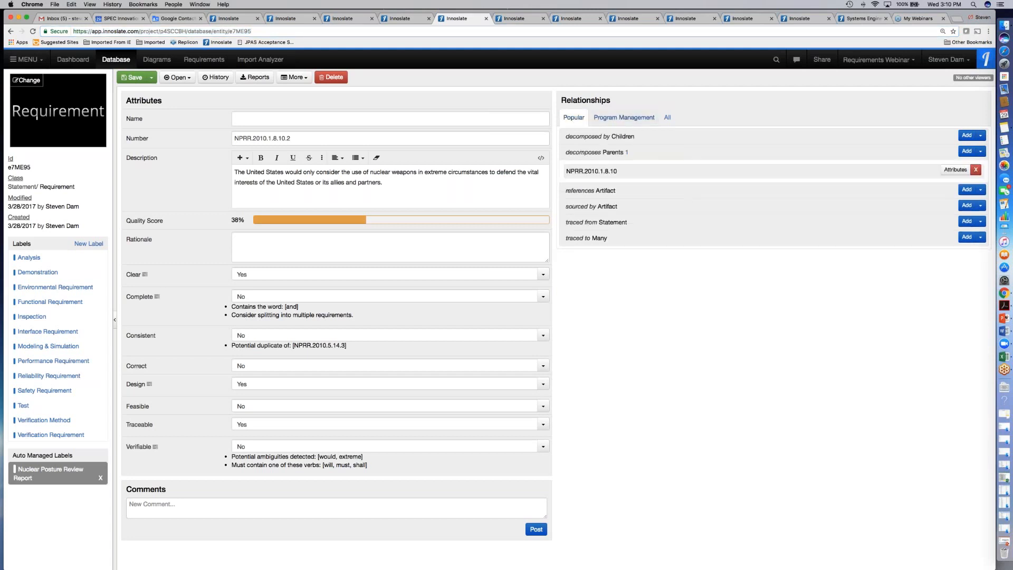
left_click(624, 118)
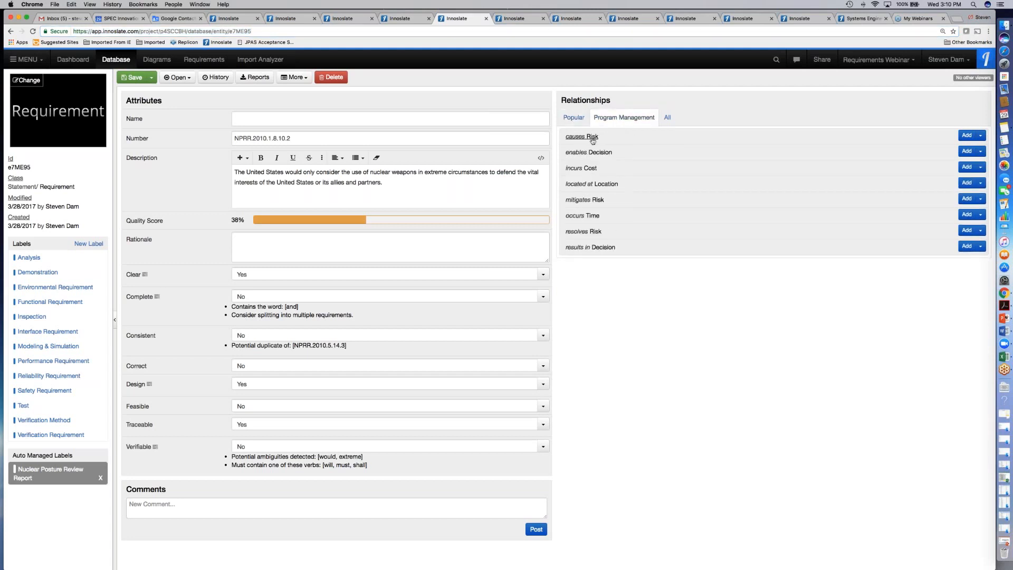
Start a new risk caused by requirement NPRR.2010.1.8.10.2, named Duplicate Requirement, with the consequence description "Potential for error in changing".
left_click(980, 136)
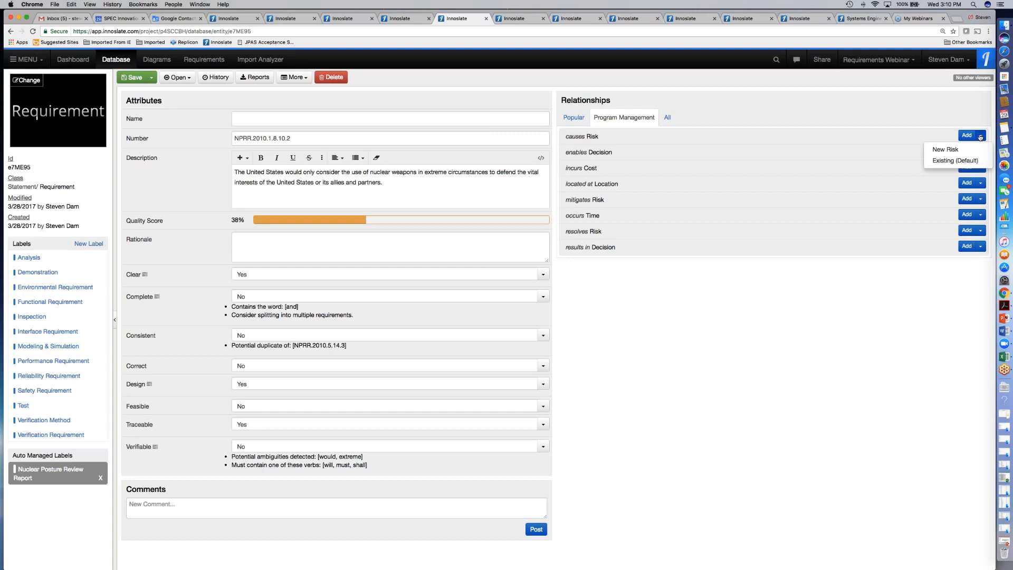
left_click(949, 150)
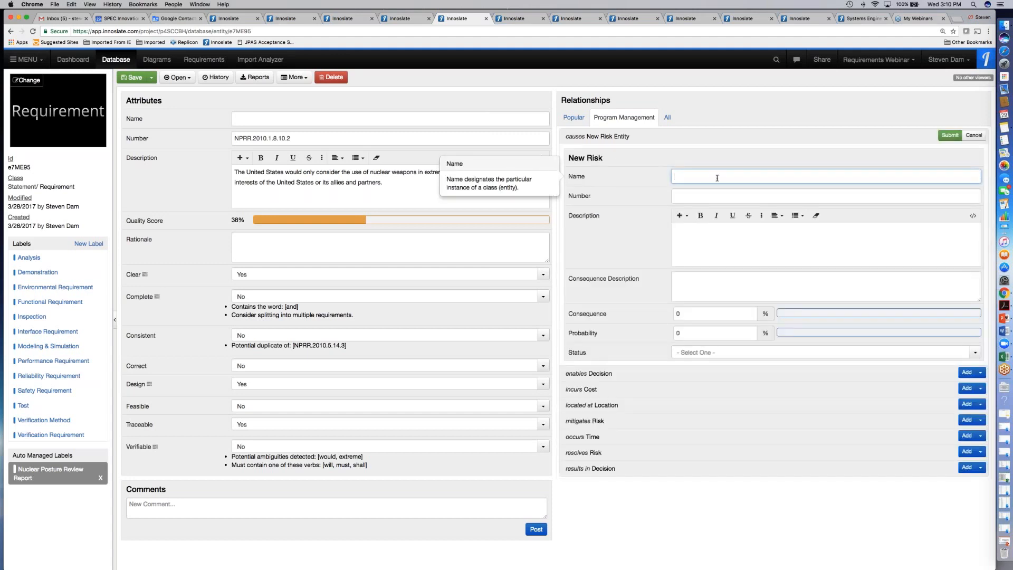
type("Duplicate Requirement")
left_click(689, 244)
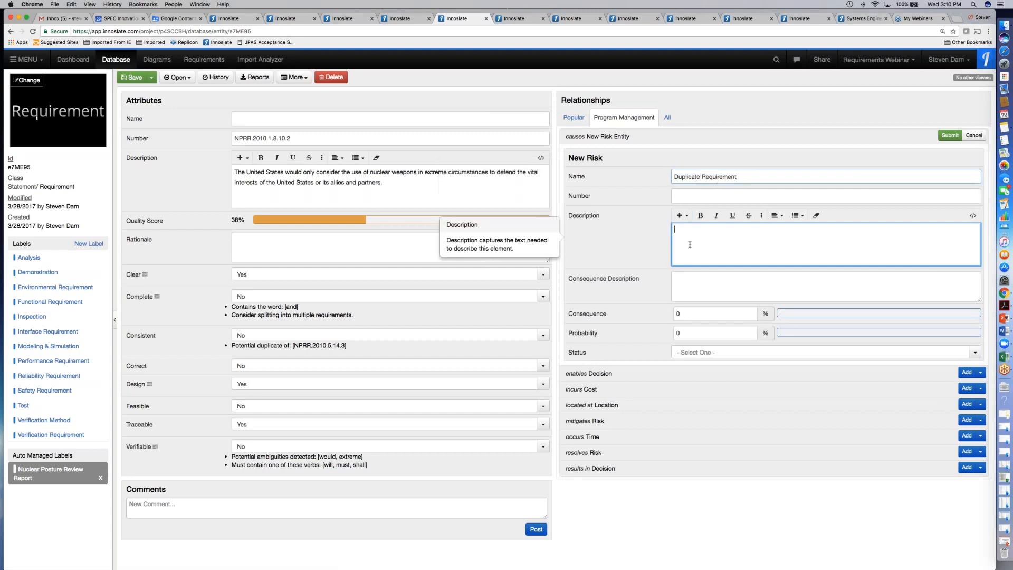
left_click(693, 285)
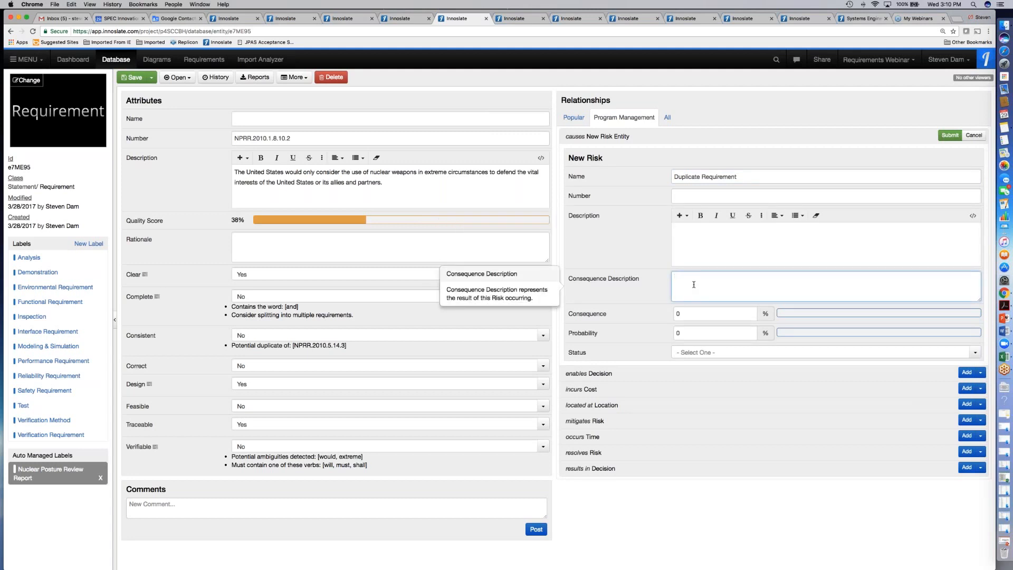
type("Potential for error in chaningg")
key("shift+Tab")
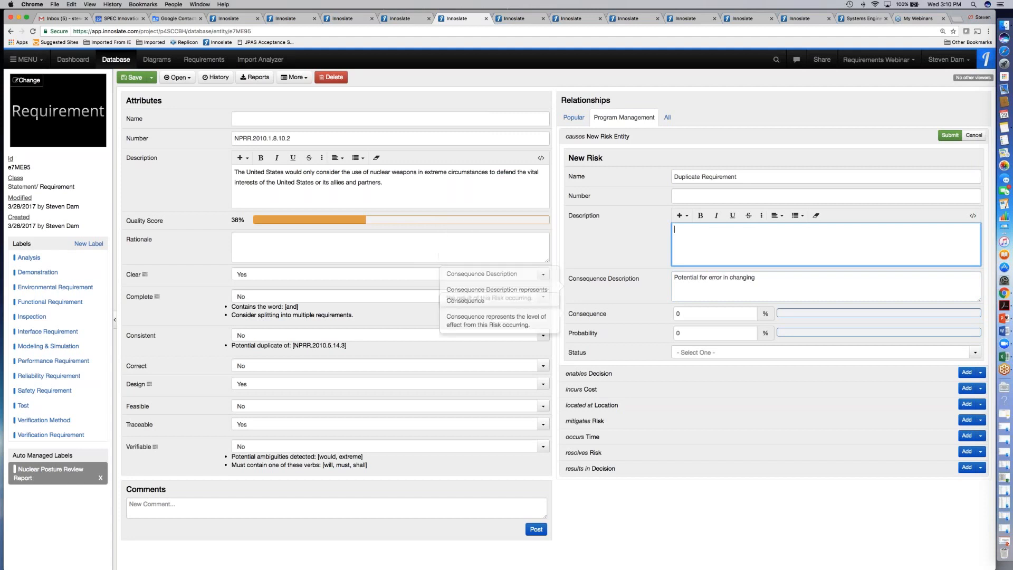
Set the new risk's consequence to 50%, probability to 20% and status to Open, and submit it.
left_click(677, 315)
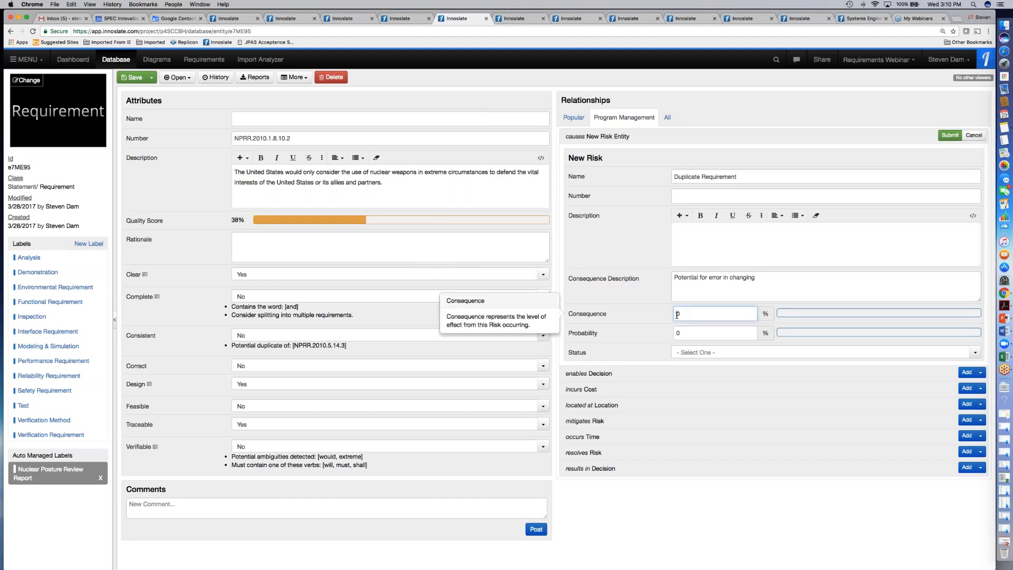
type("5")
left_click(677, 332)
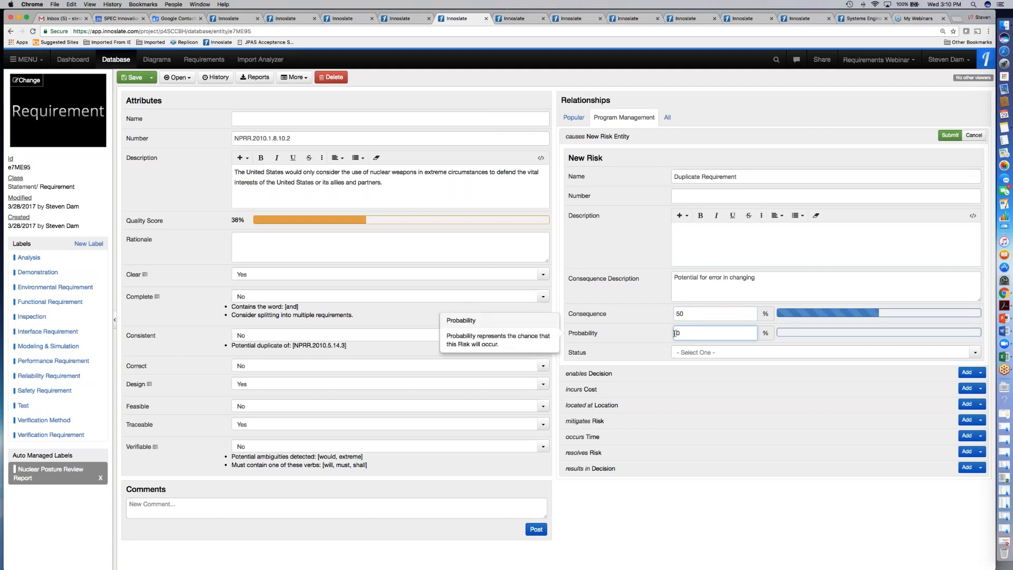
type("2")
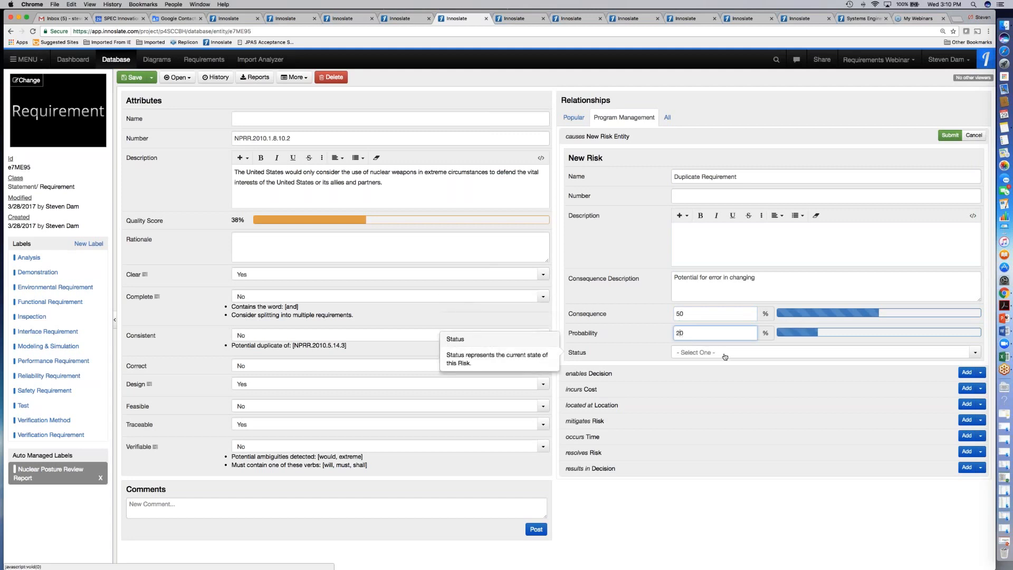
left_click(725, 356)
left_click(724, 367)
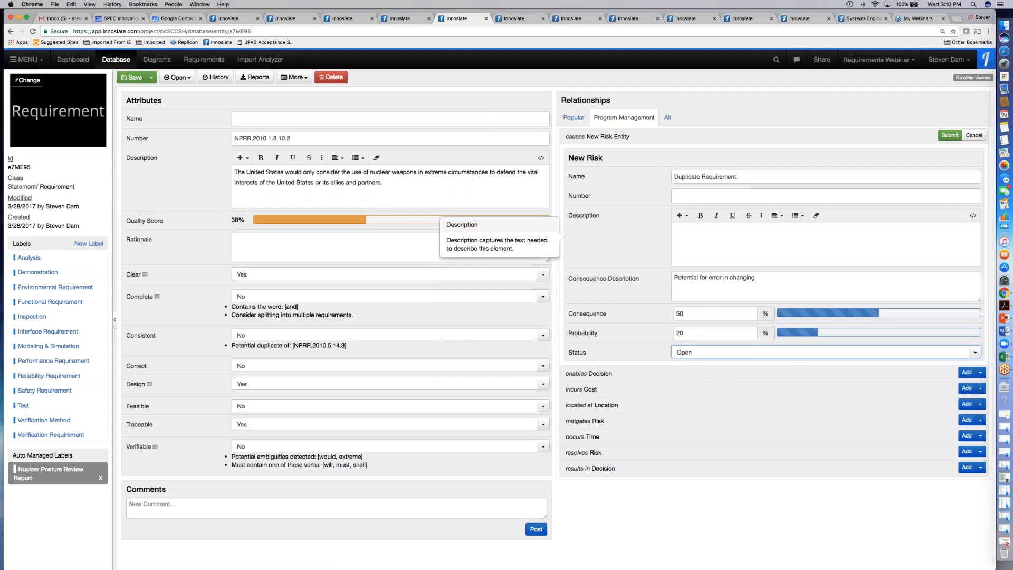
left_click(948, 136)
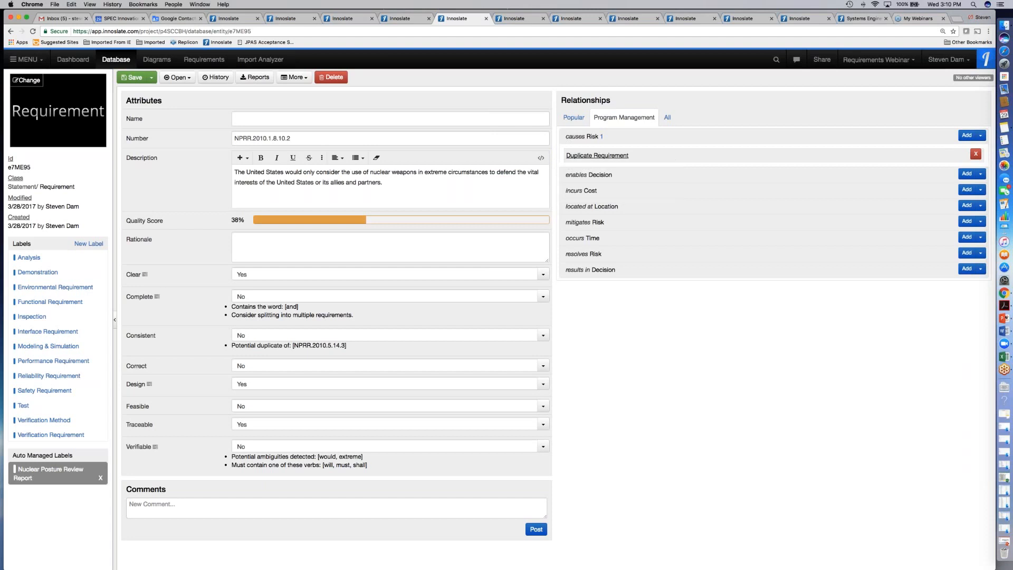
Open the Duplicate Requirement risk's Risk Diagram and examine the risk's attributes and its place in the matrix.
left_click(597, 158)
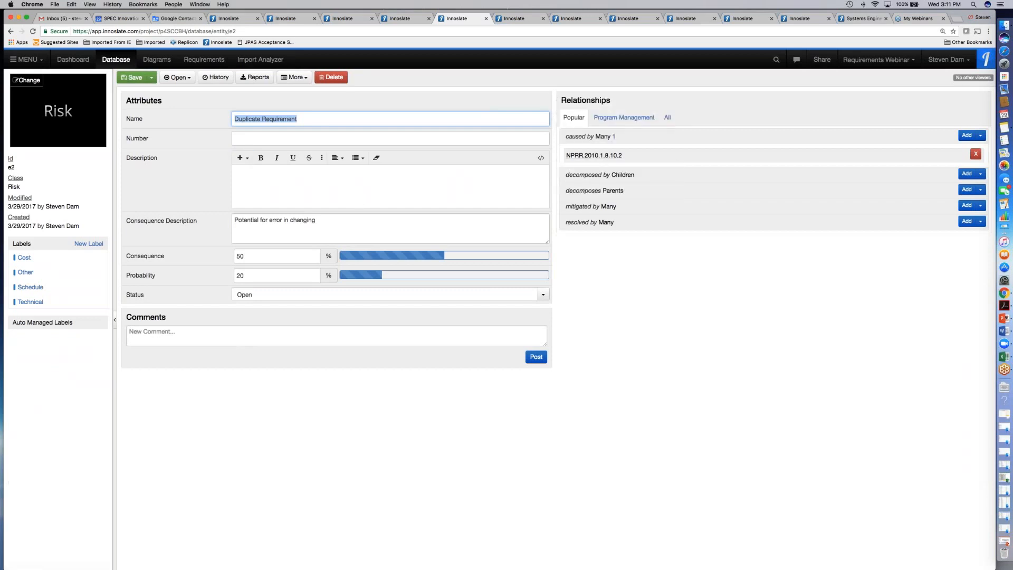
left_click(189, 80)
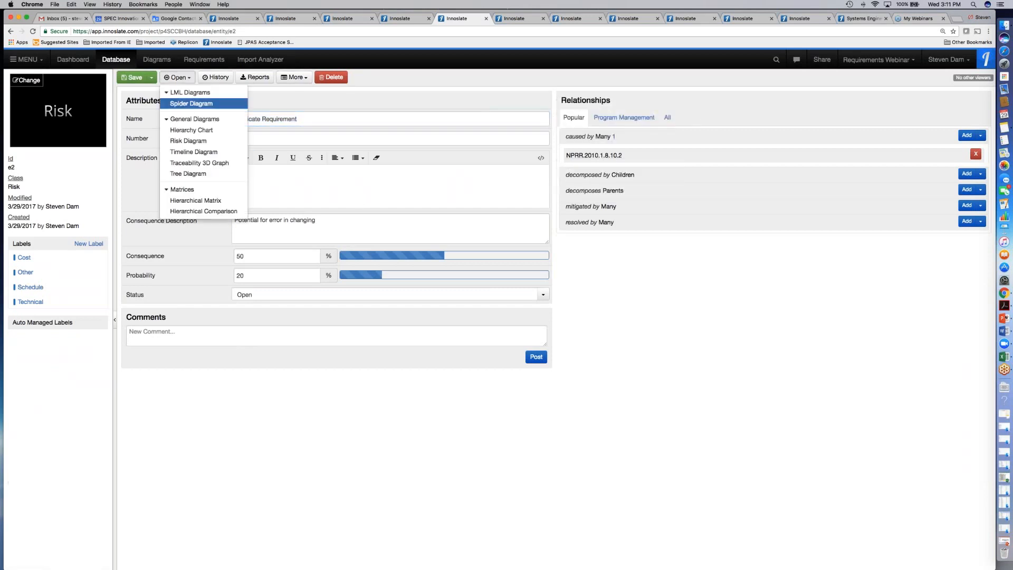
left_click(195, 140)
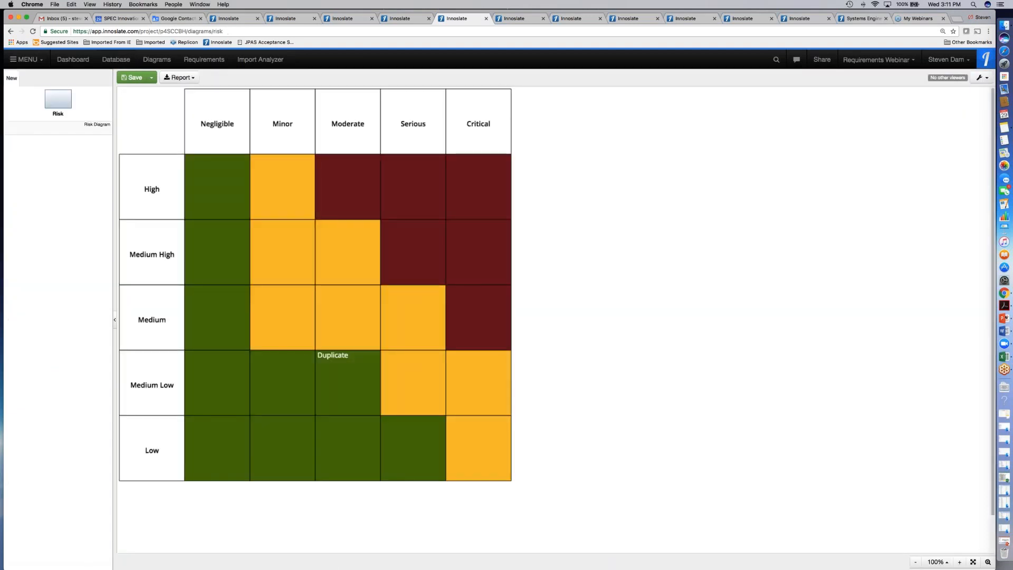
left_click(336, 356)
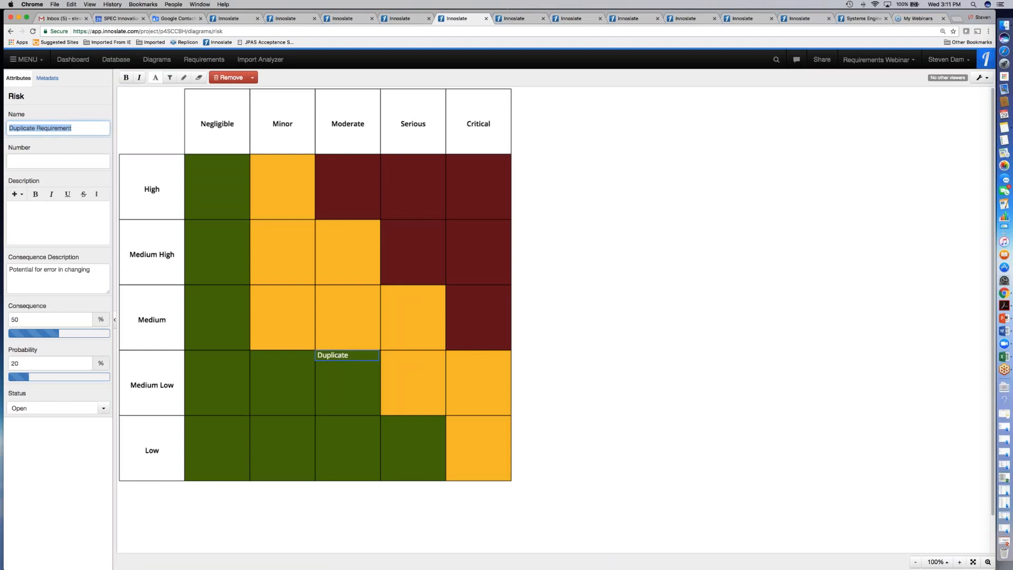
left_click(220, 436)
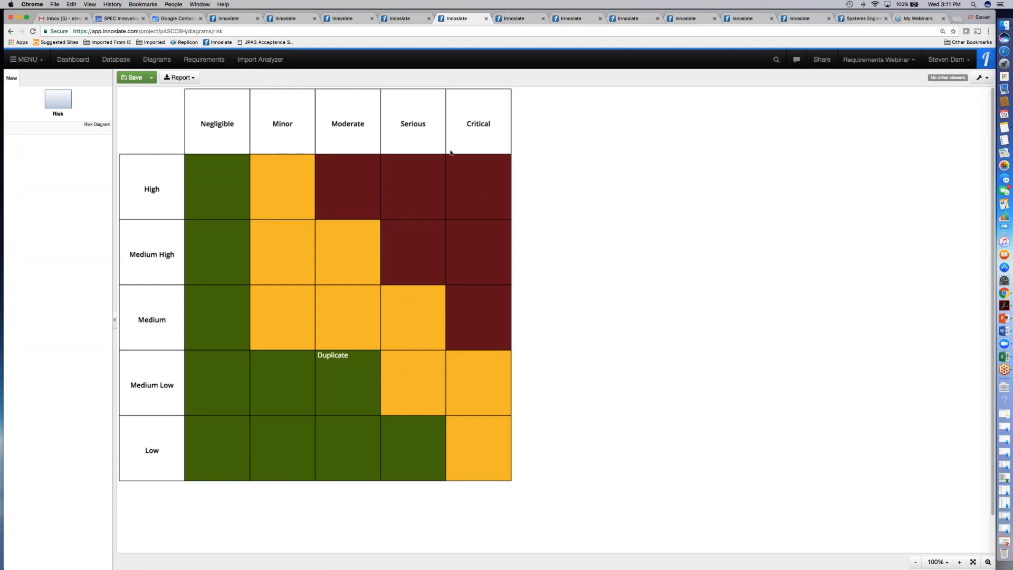
left_click(411, 19)
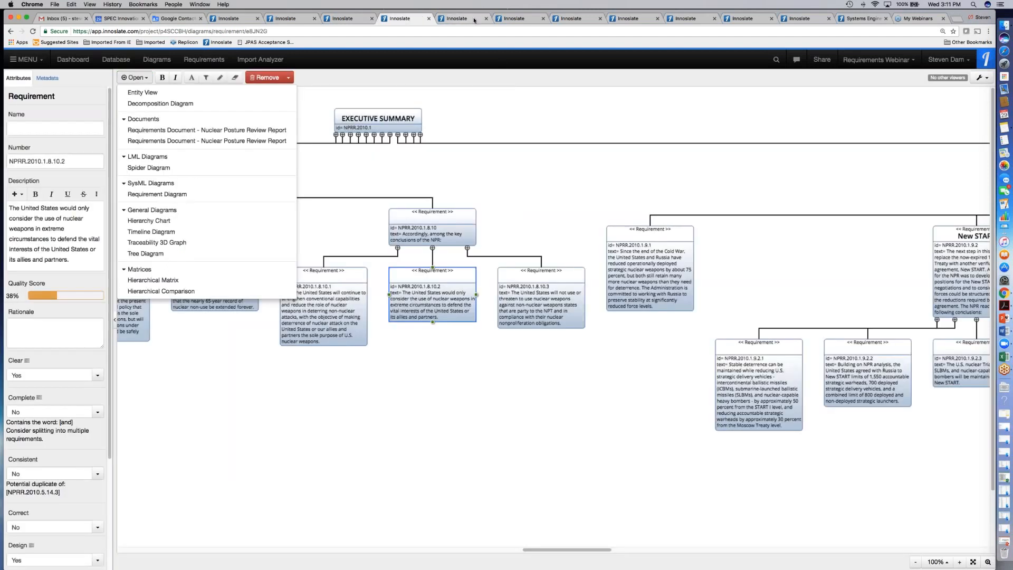
left_click(515, 20)
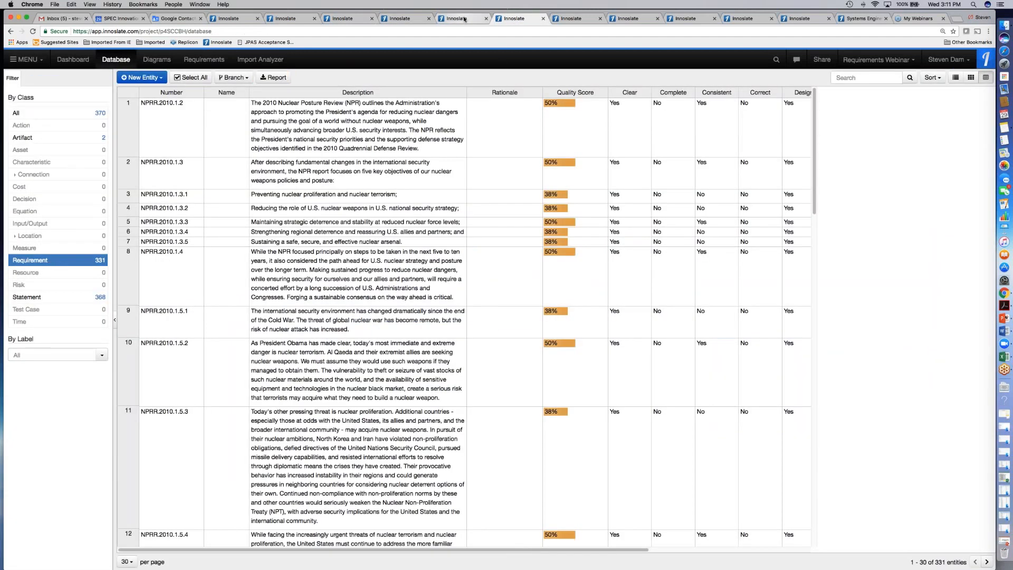
left_click(464, 20)
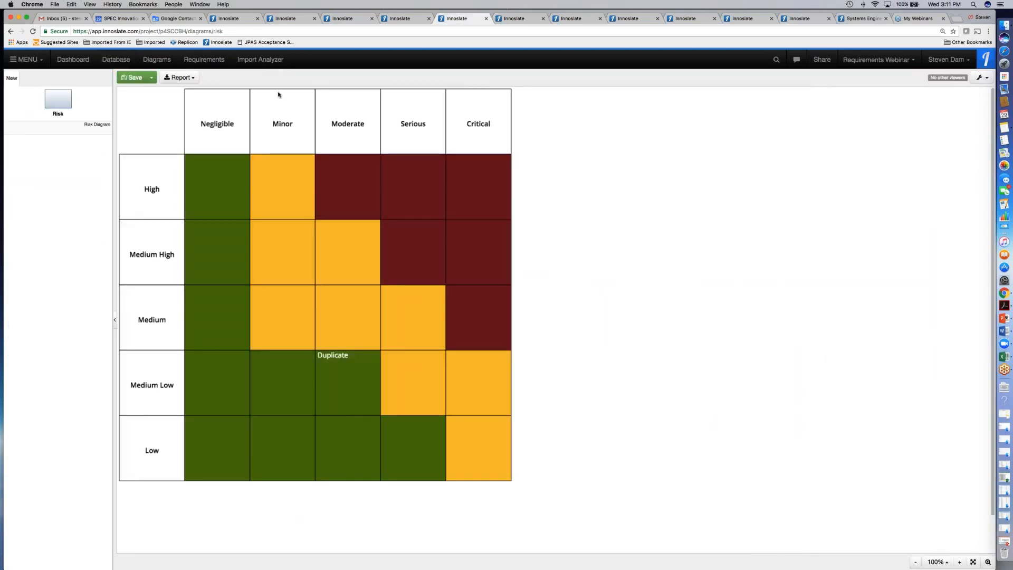
Open the project database list, sort all entities by number and try to show 100 entities per page.
left_click(125, 65)
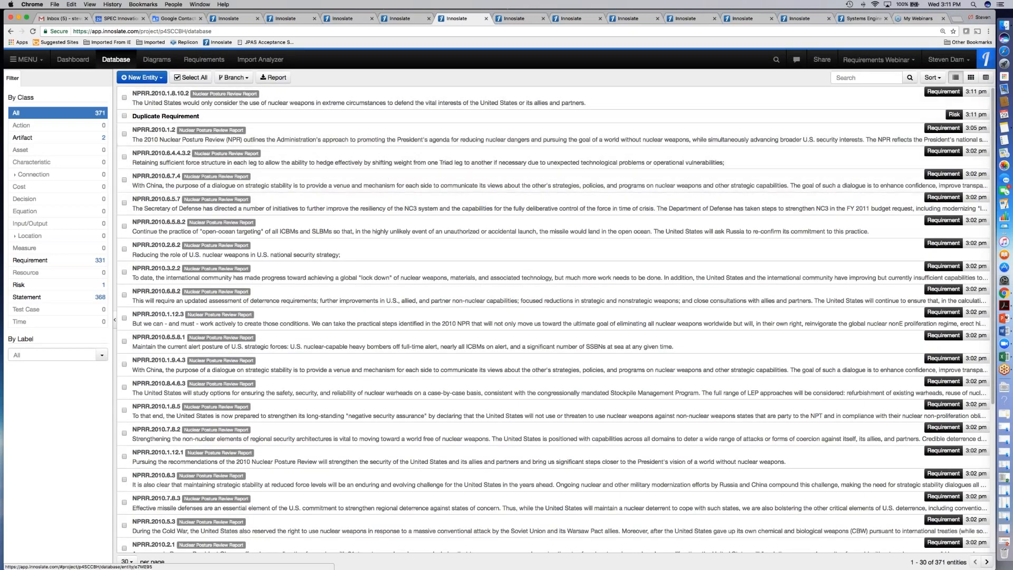
left_click(938, 79)
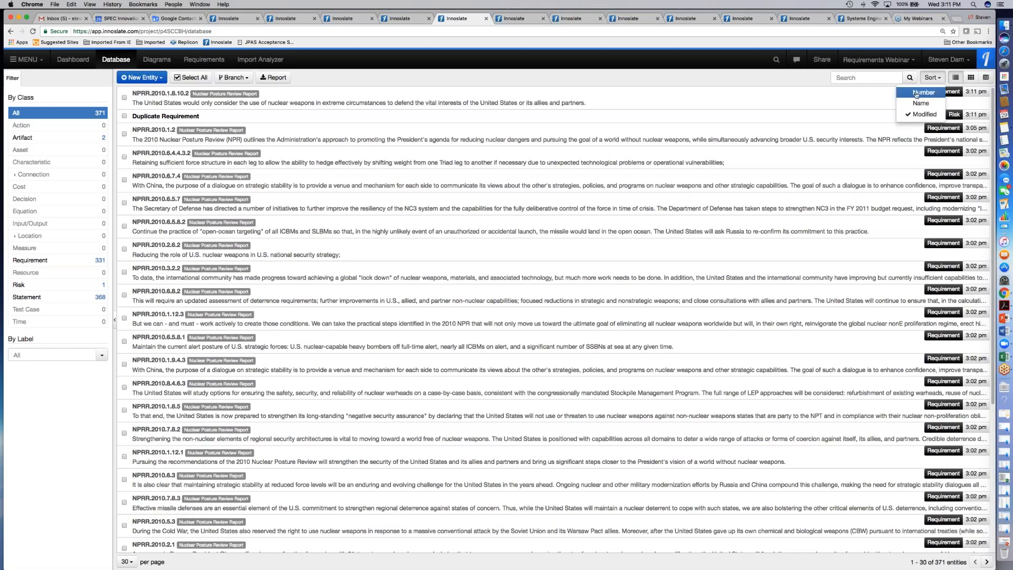
left_click(916, 94)
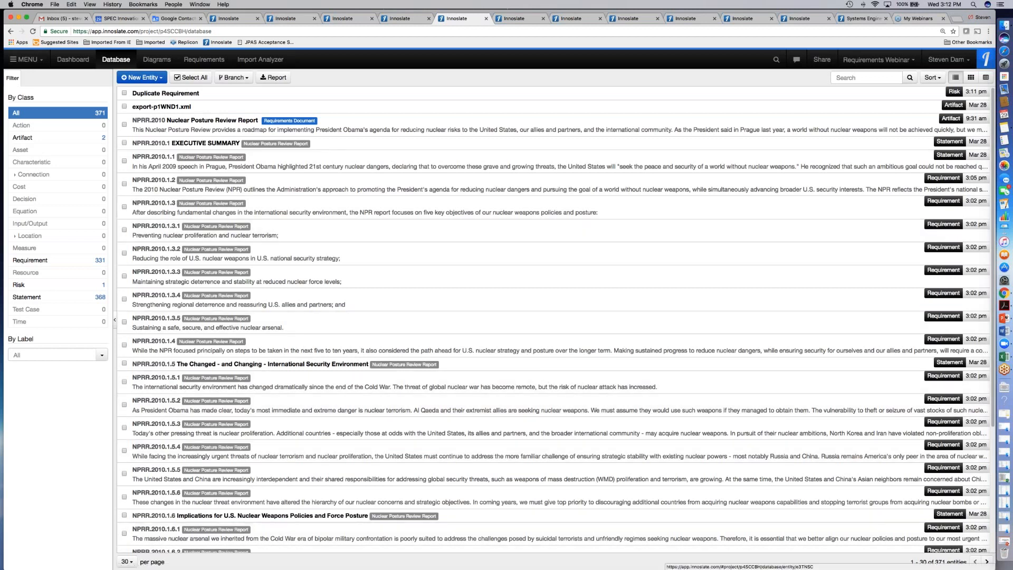
left_click(126, 561)
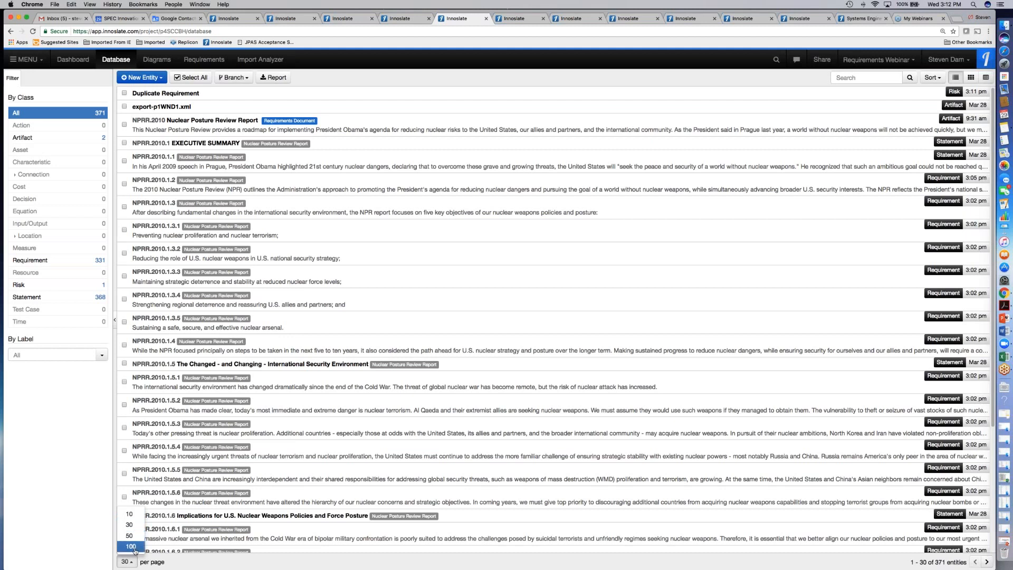
left_click(131, 546)
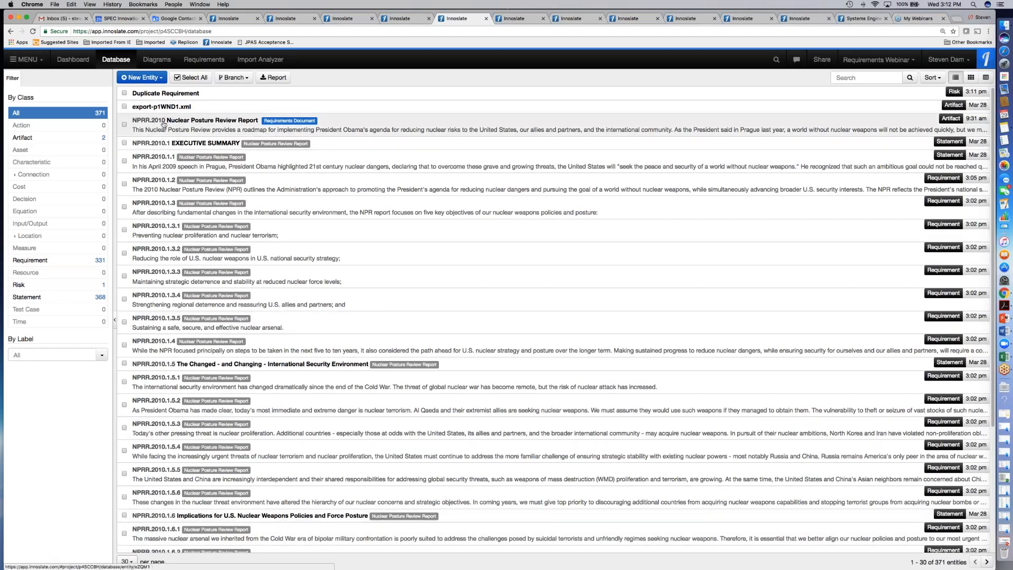
Select entities NPRR.2010, NPRR.2010.1 and NPRR.2010.1.1, check the bulk label options, and return to the database list.
left_click(124, 125)
left_click(124, 143)
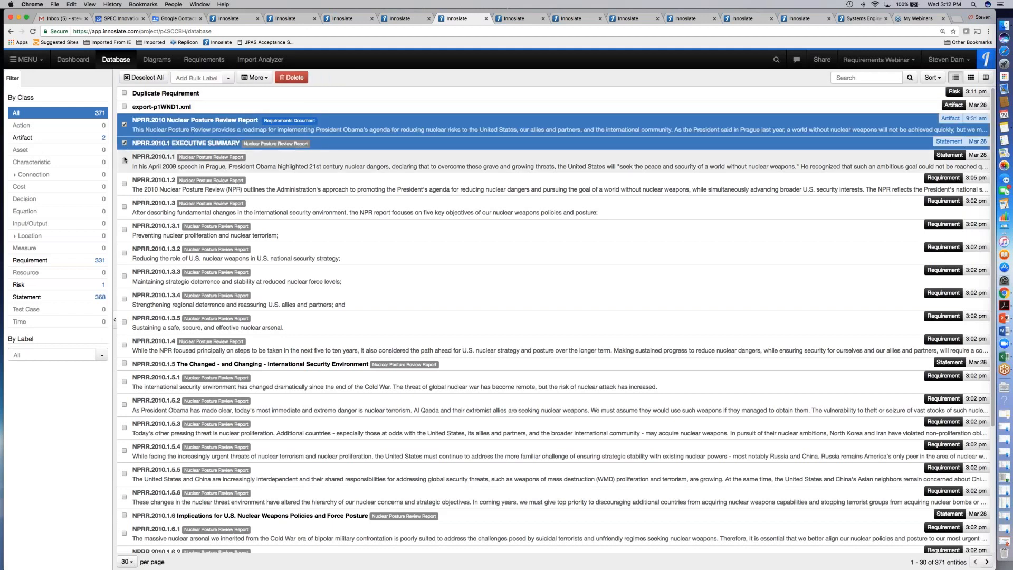
left_click(125, 159)
left_click(229, 79)
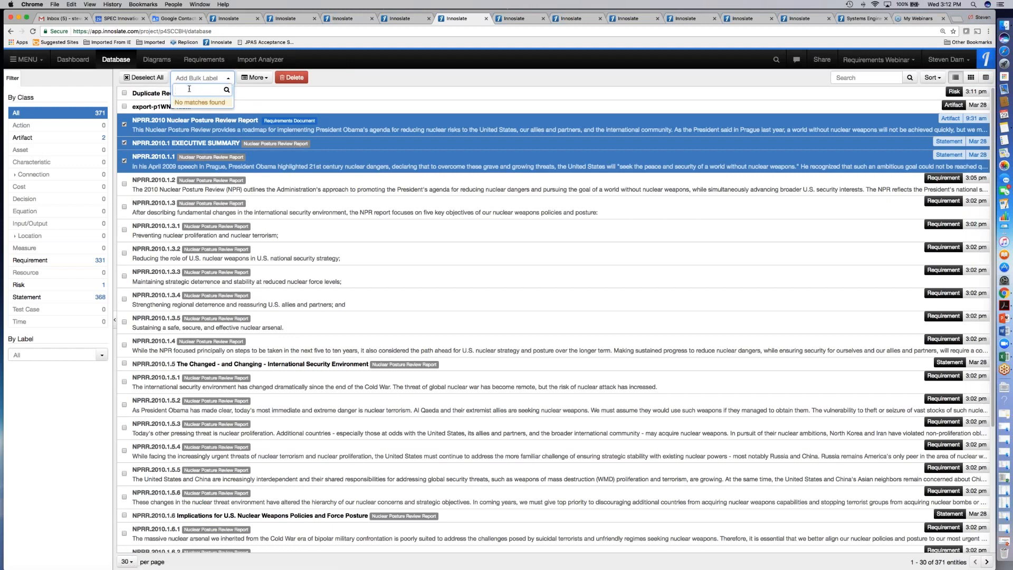
left_click(138, 178)
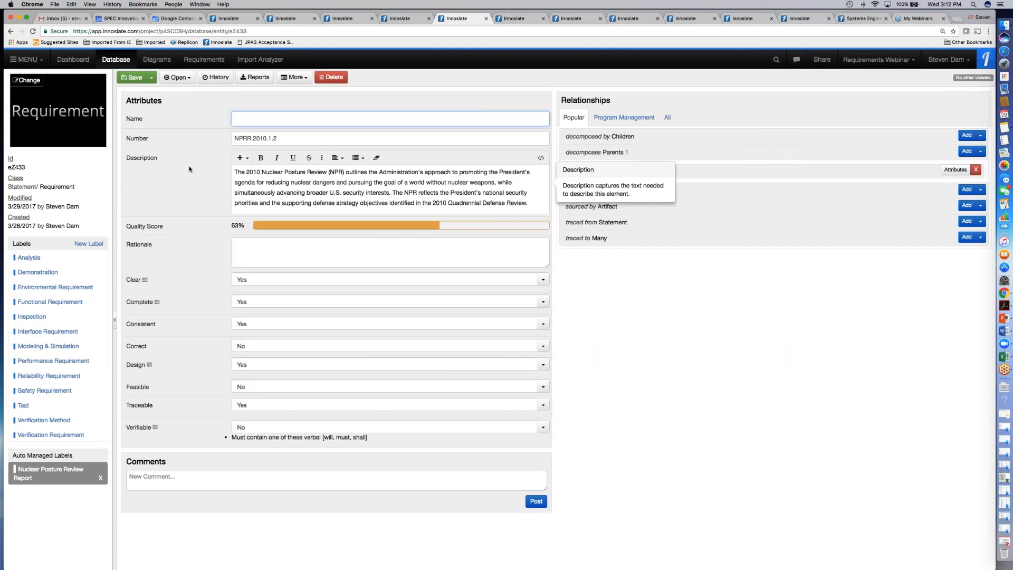
left_click(11, 31)
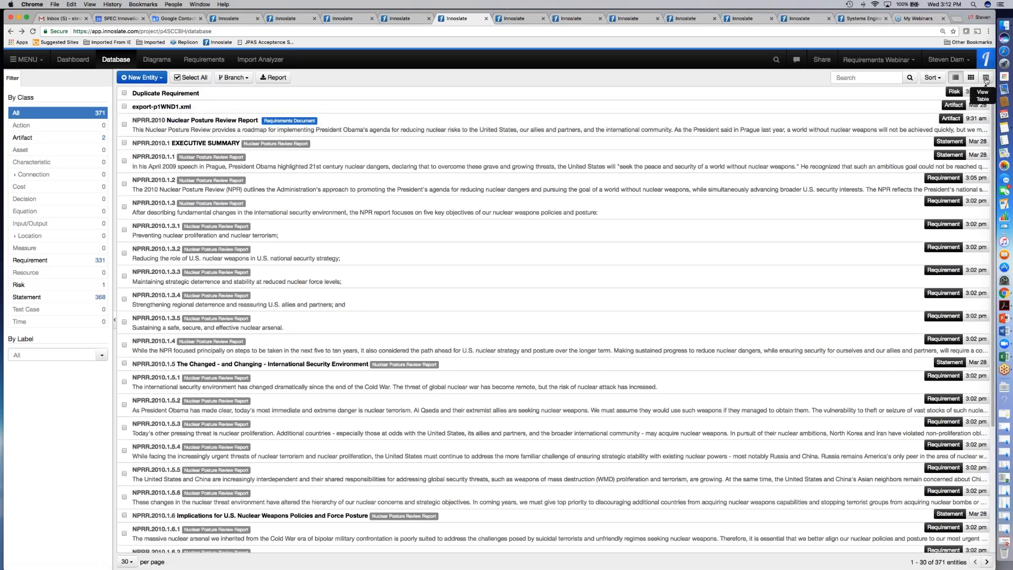
In the requirements table view, set the Verifiable value of requirement NPRR.2010.1.2 to Yes.
left_click(519, 21)
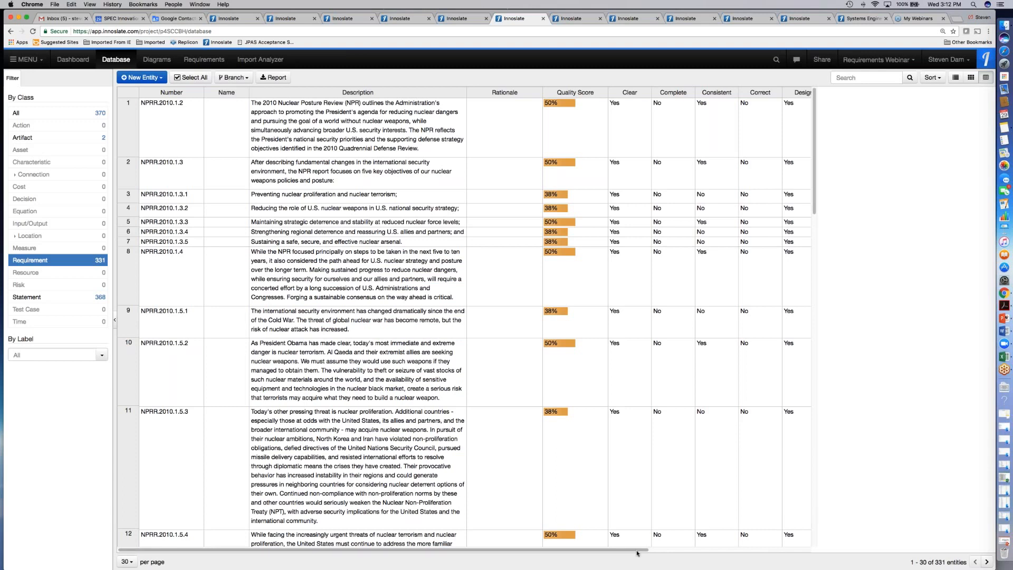
scroll(680, 556, "right", 5)
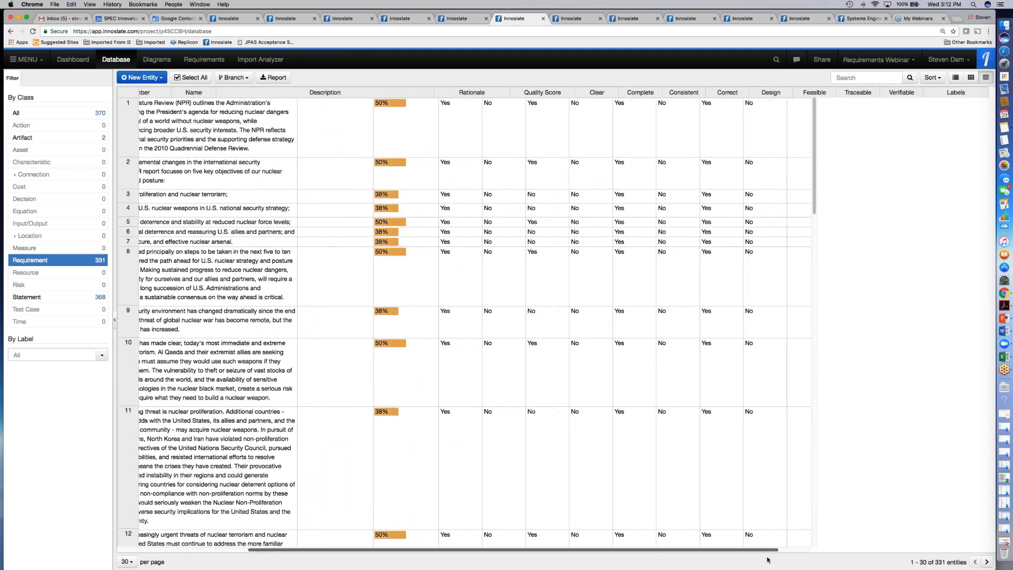
left_click(756, 123)
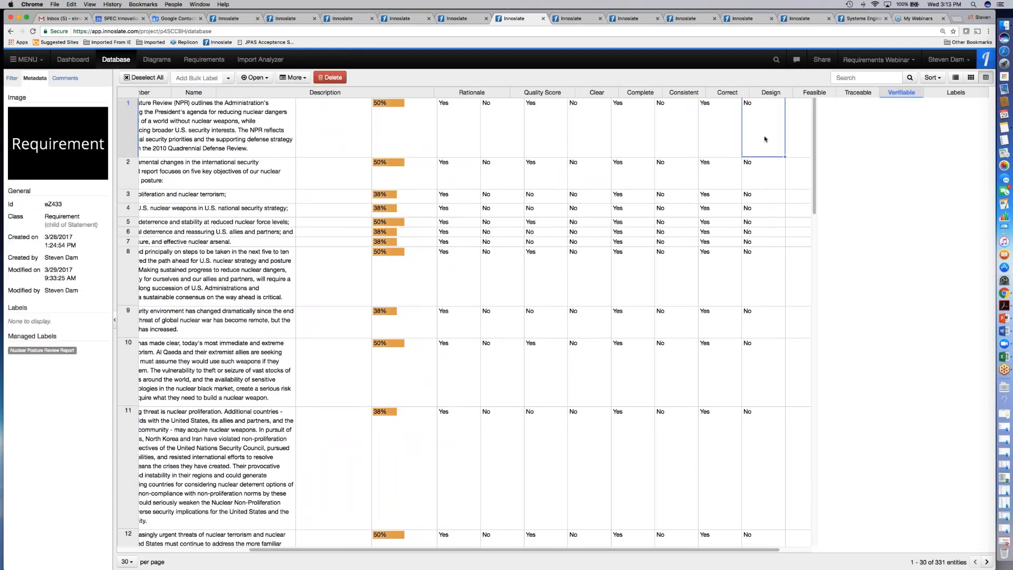
type("Yes")
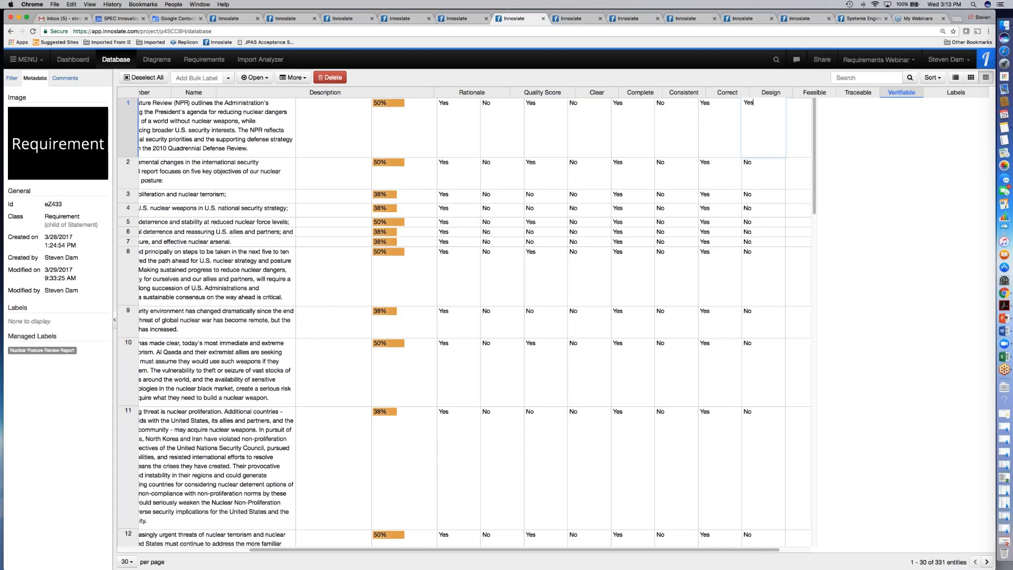
left_click(769, 170)
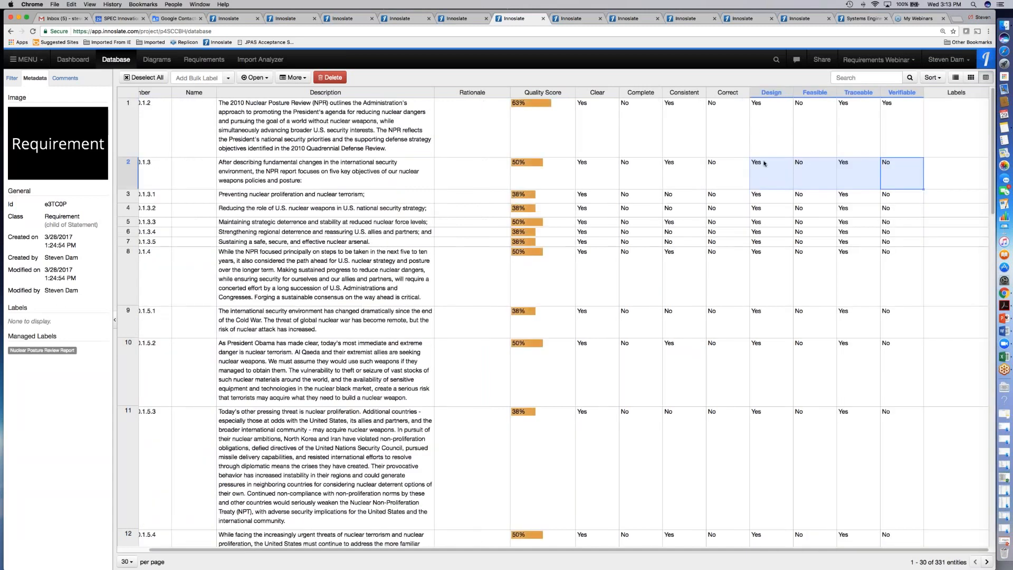
Fill the Verifiable value Yes from NPRR.2010.1.2 down through NPRR.2010.1.4 and review the rows' quality scores.
left_click(896, 135)
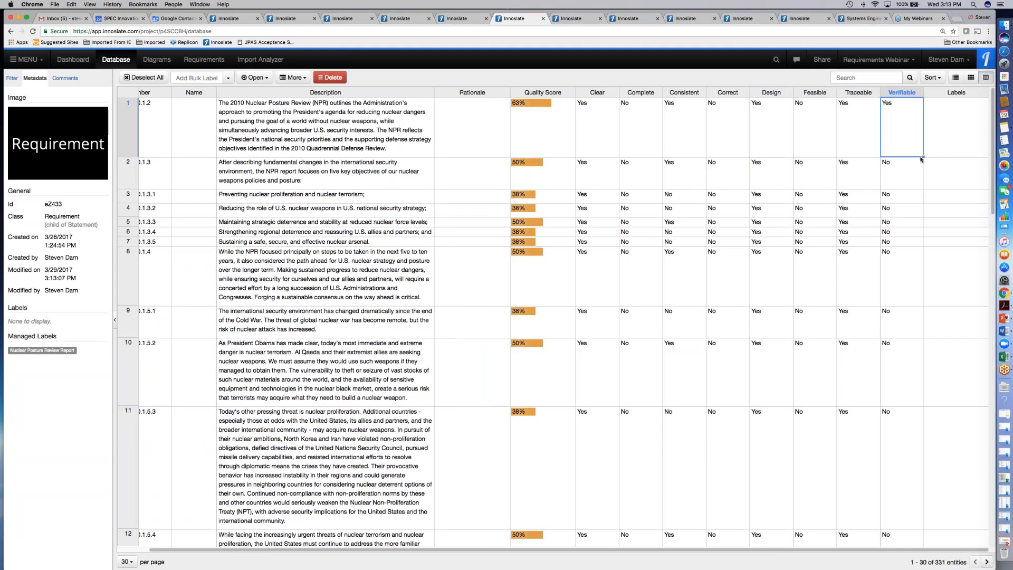
left_click_drag(923, 157, 916, 266)
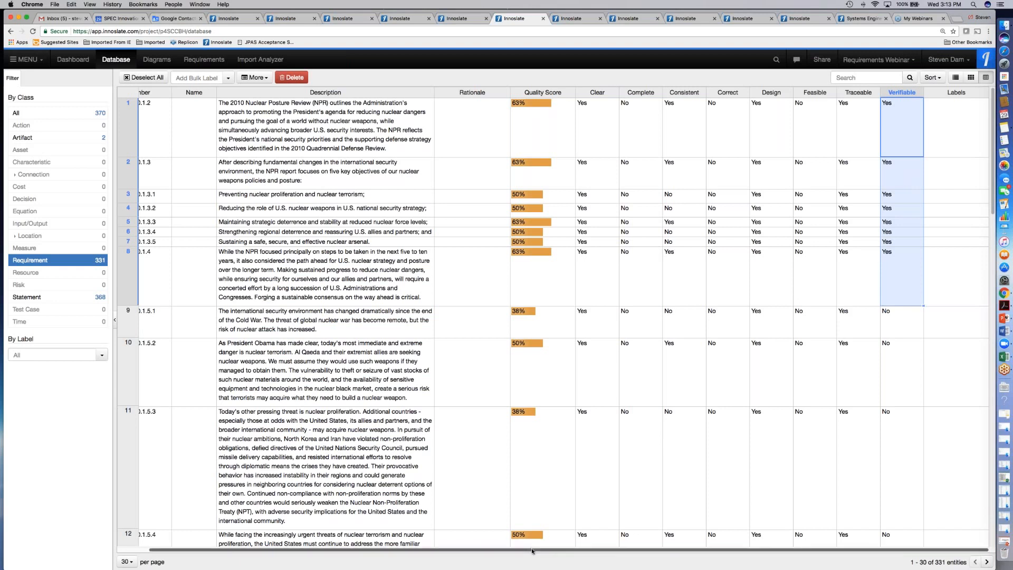
left_click_drag(531, 551, 500, 551)
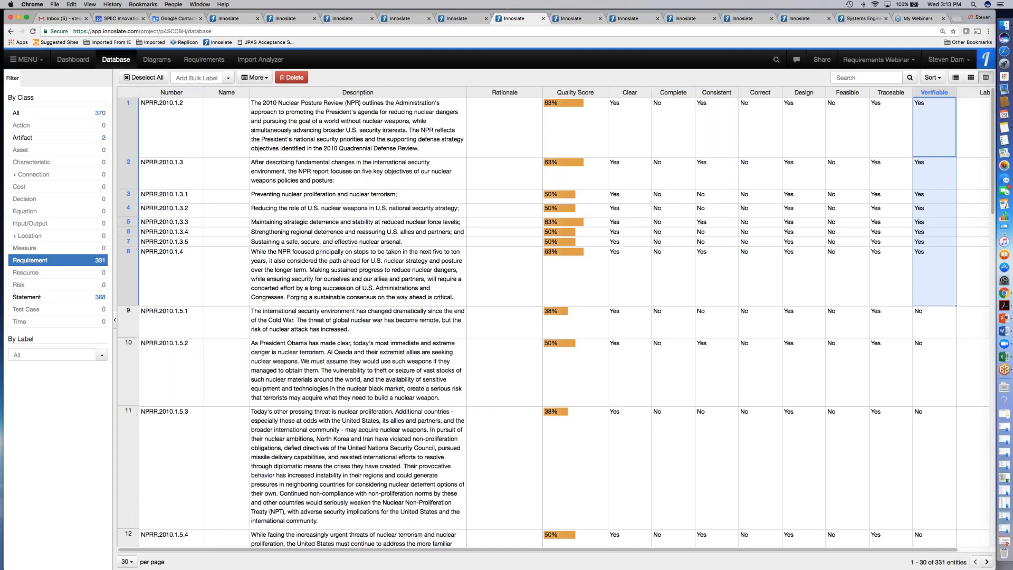
Review the Verification Requirements document and requirement 1.1 Natural Frequency Analysis, compare with the System Acceptance test cases, and leave the requirement unedited.
left_click(580, 21)
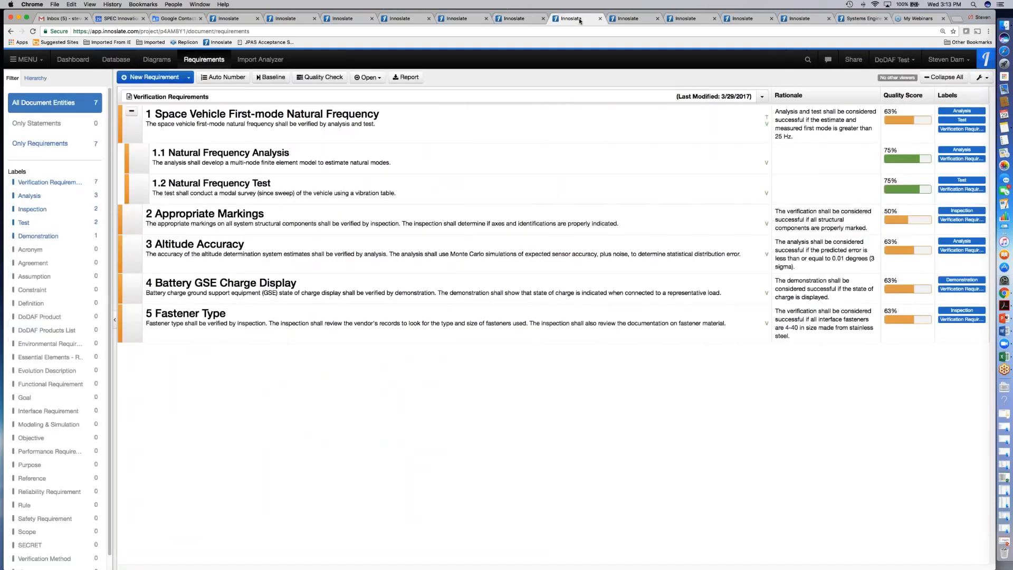
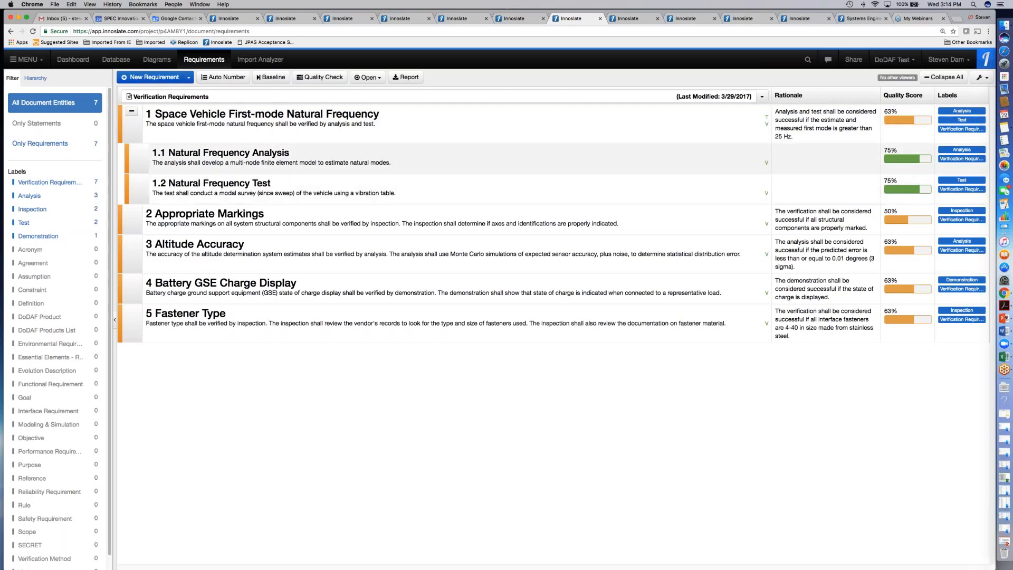
double_click(295, 159)
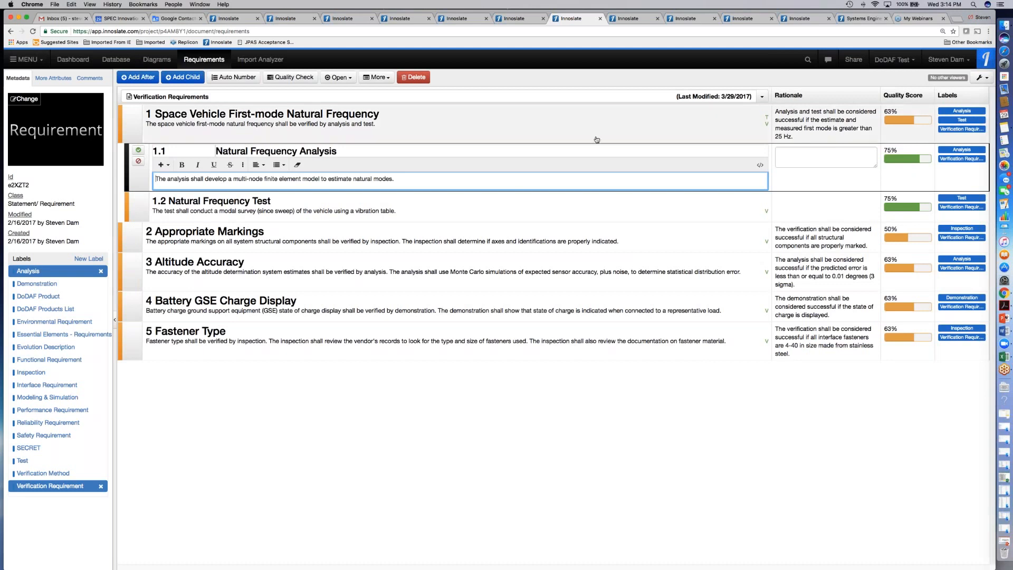
left_click(643, 20)
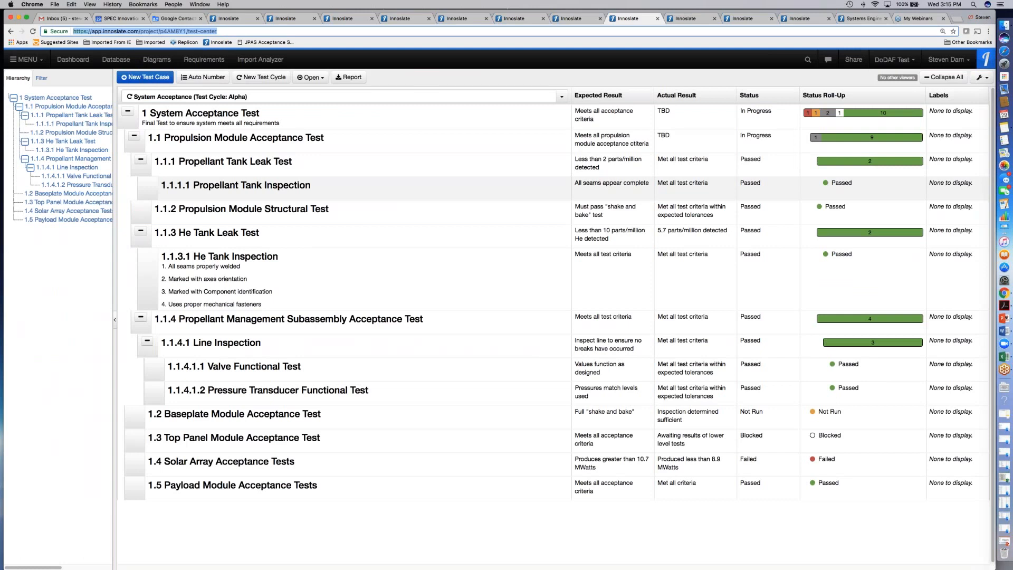
left_click(586, 21)
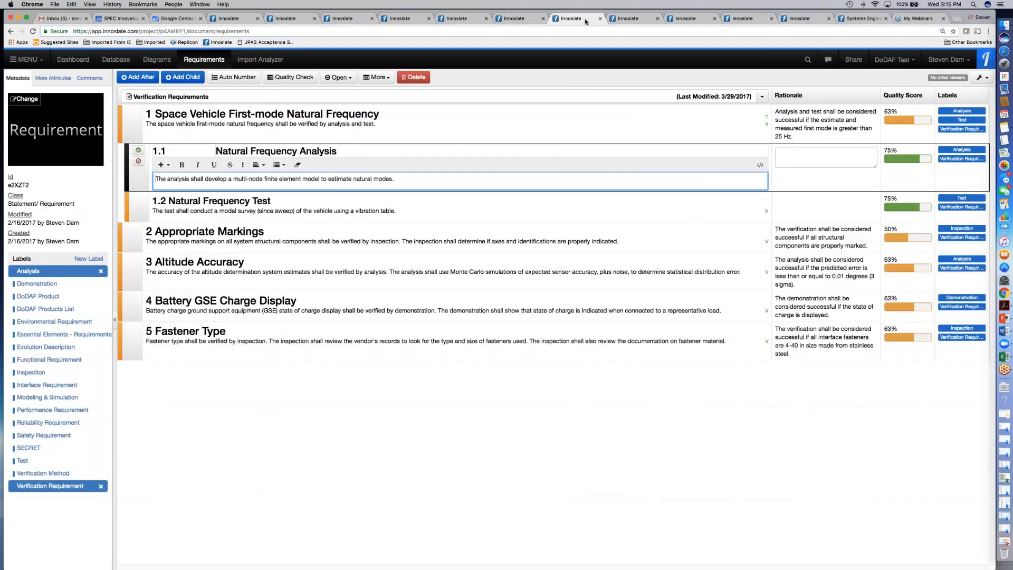
left_click(140, 163)
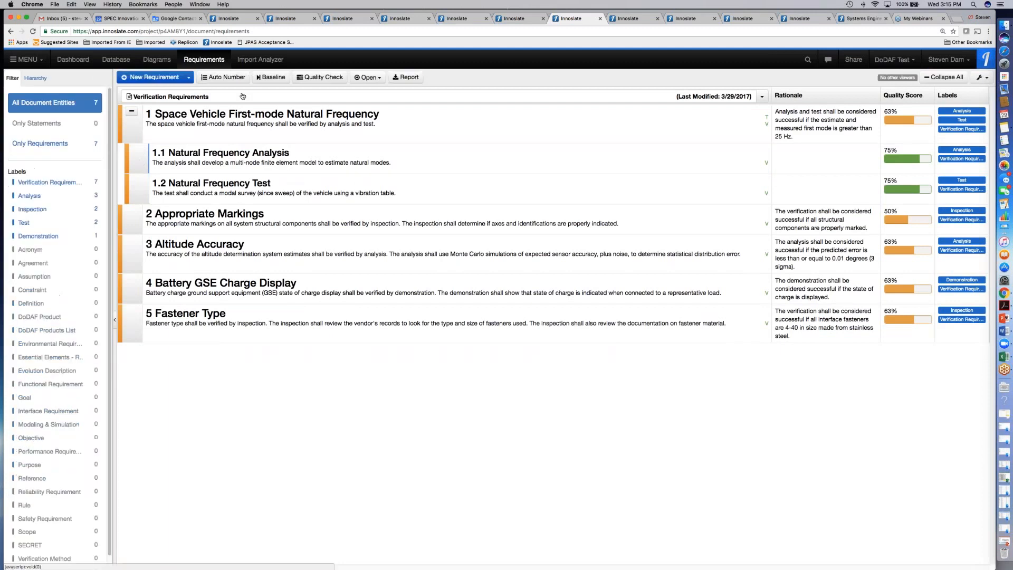
Open the Verification Requirements document as a spider diagram and view its relationships.
left_click(376, 78)
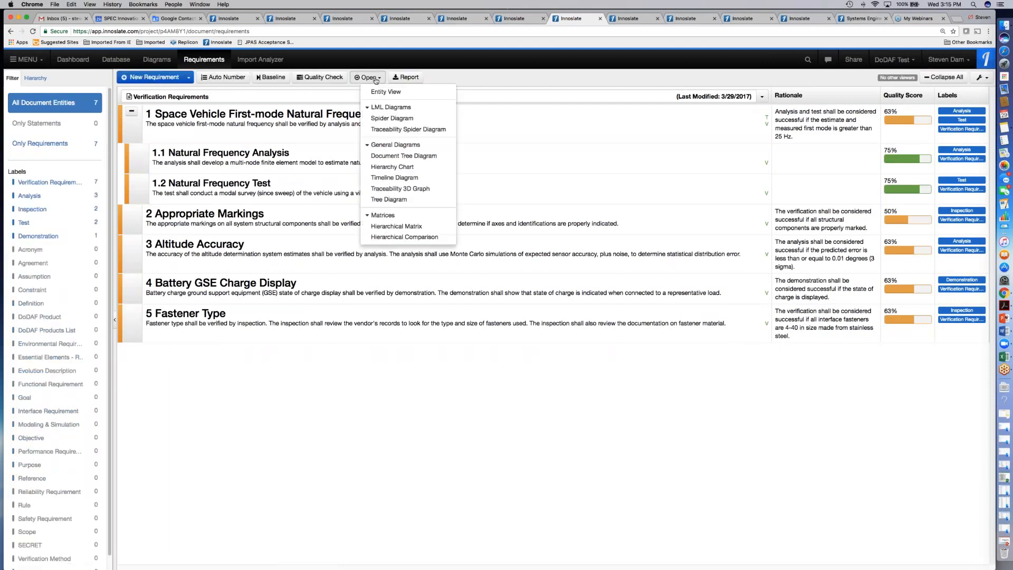
left_click(391, 118)
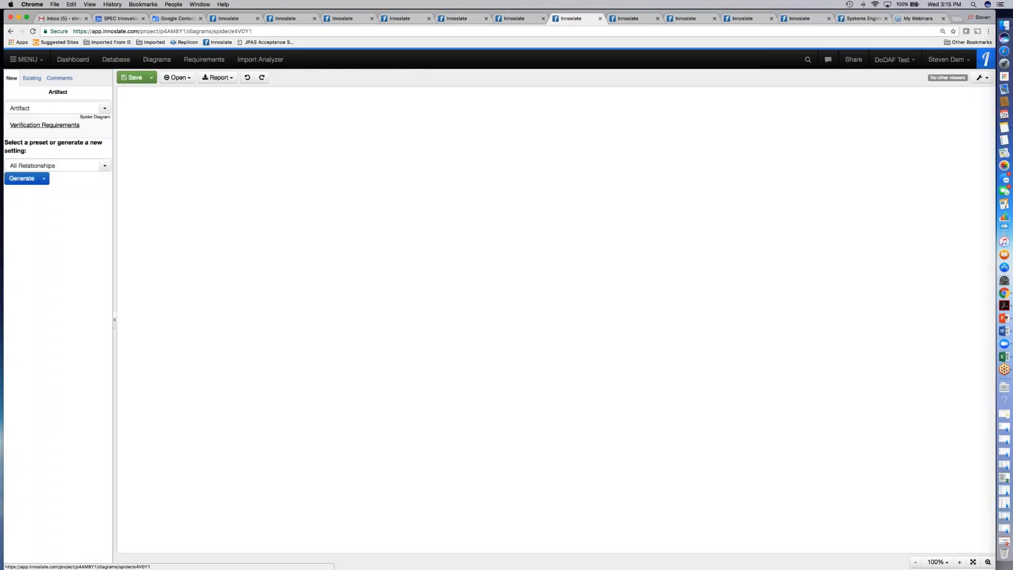
scroll(555, 335, "down", 5)
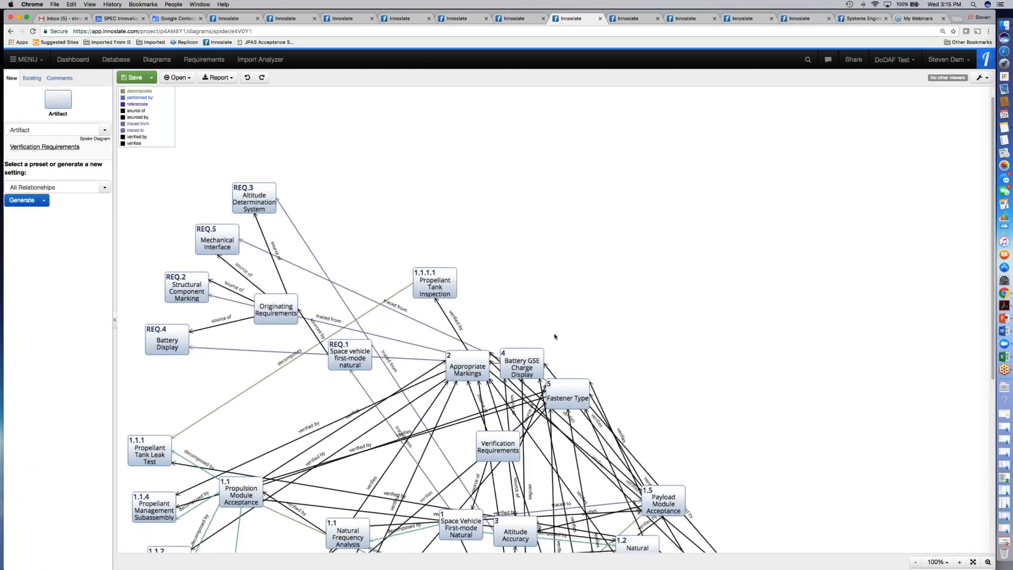
scroll(555, 337, "up", 3)
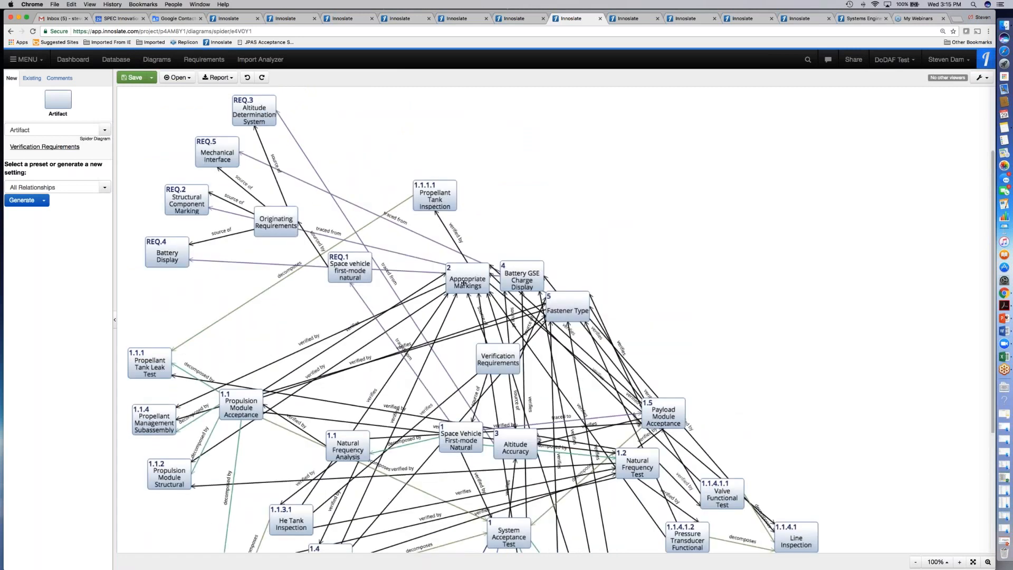
Check the attributes and labels of requirement 2 Appropriate Markings and move its box up and right, clear of the cluster.
left_click(464, 283)
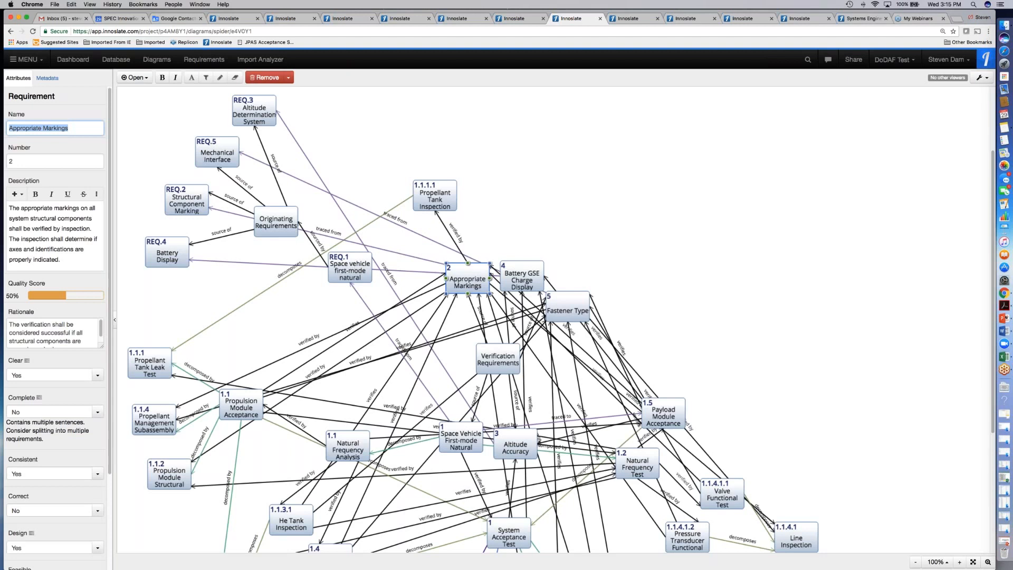
left_click(51, 79)
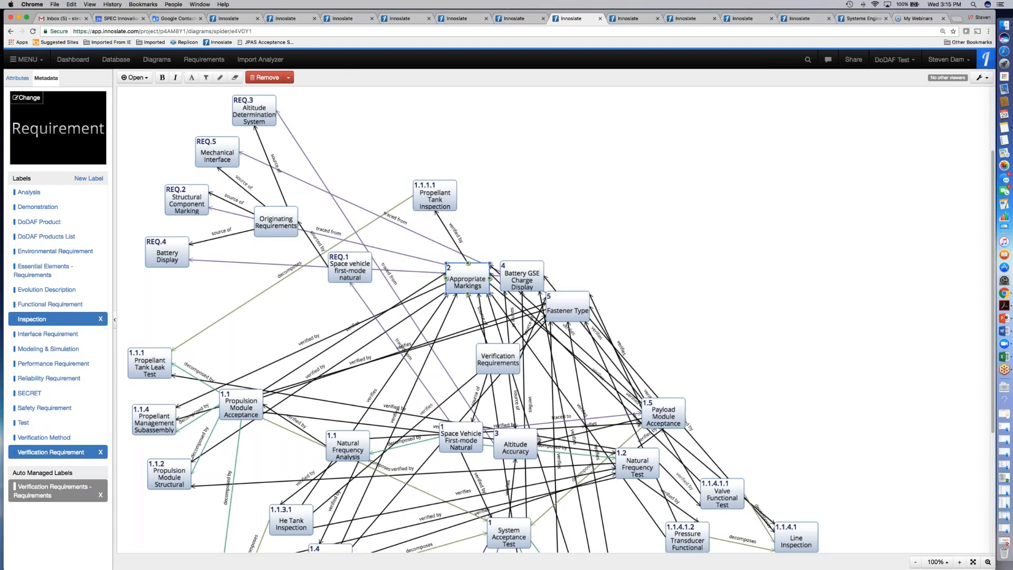
left_click_drag(466, 278, 573, 152)
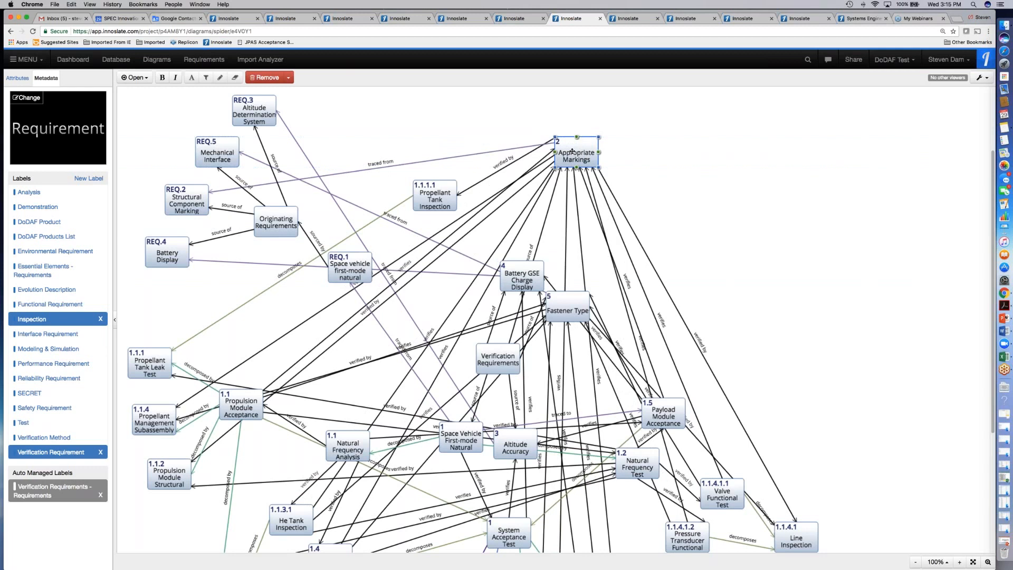
left_click_drag(584, 161, 587, 166)
Check the attributes of test cases Propellant Tank Inspection and Propellant Tank Leak Test, and return to the System Acceptance test cycle.
left_click(432, 195)
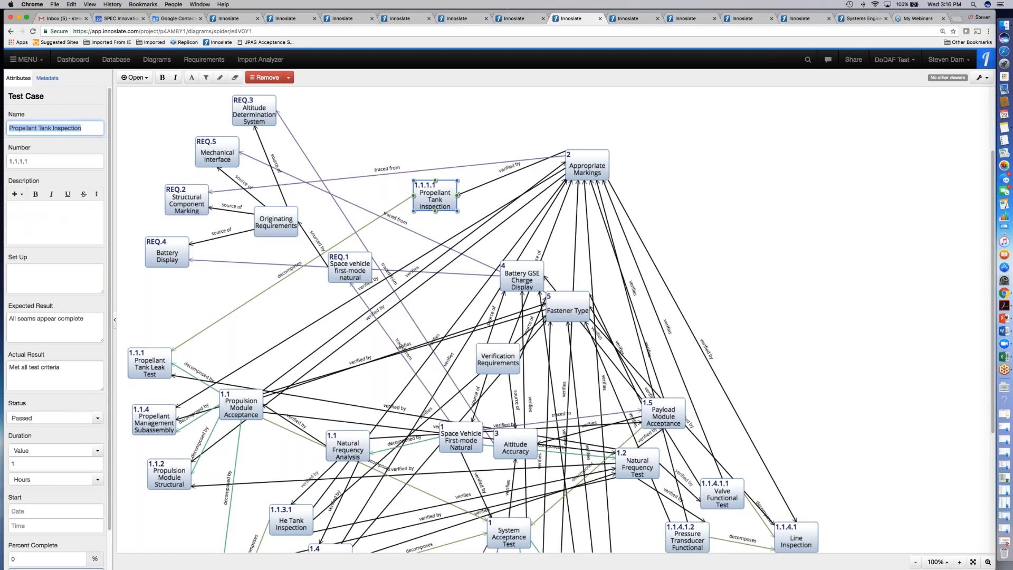
left_click(145, 367)
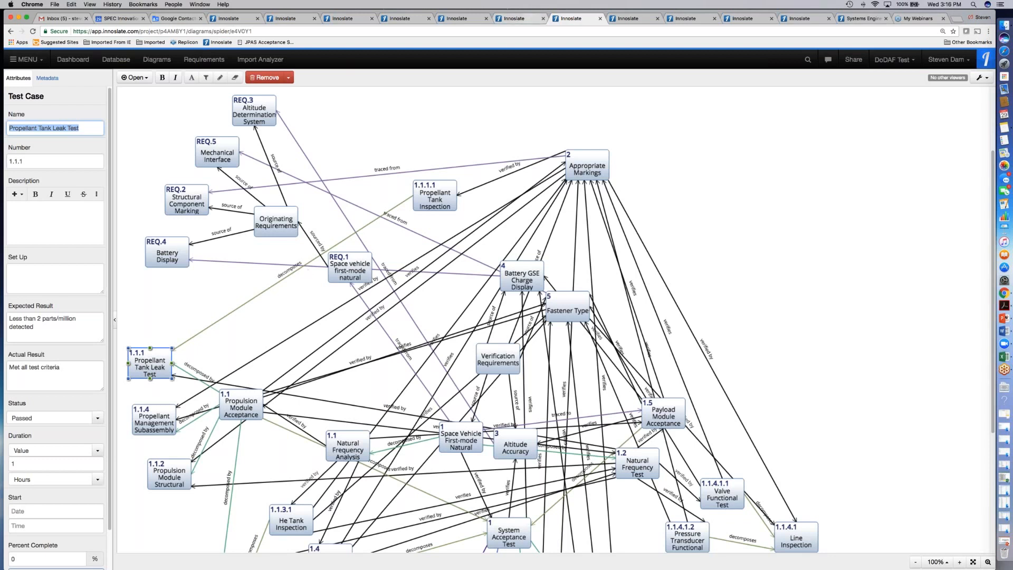
left_click(622, 20)
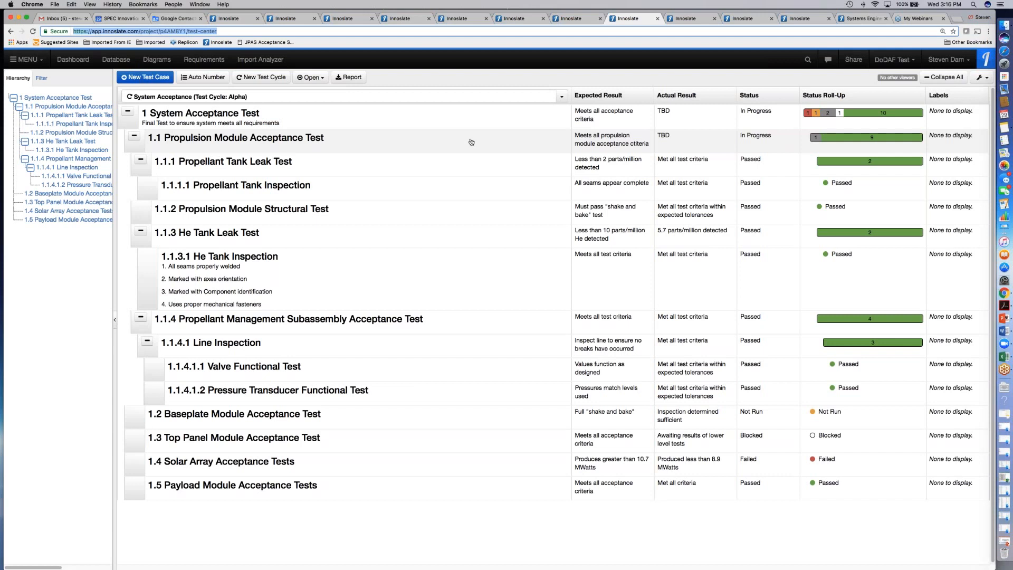
Switch to the FireSAT CONOPS document and look over the document types available in the project.
left_click(691, 22)
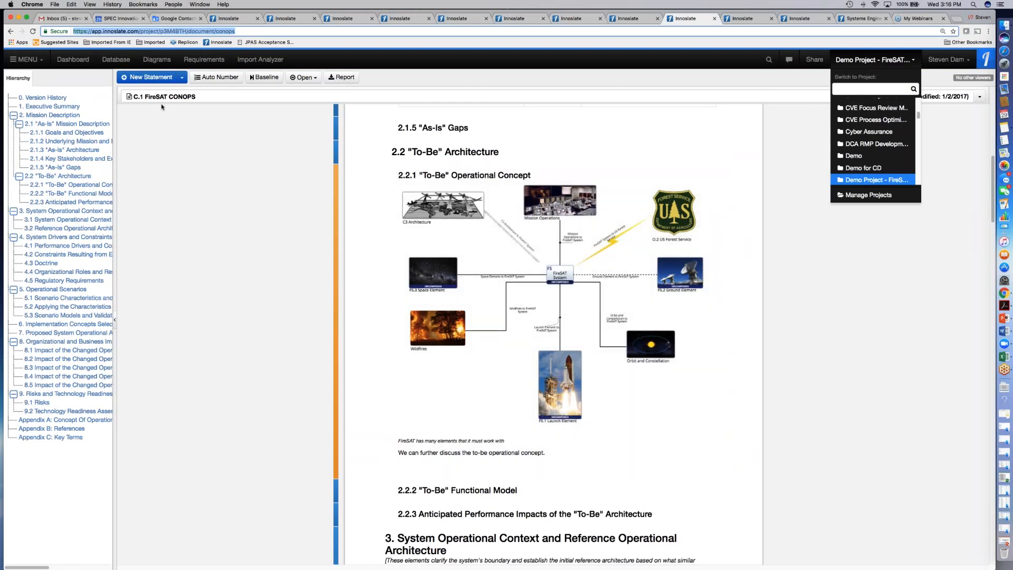
left_click(40, 62)
left_click(40, 61)
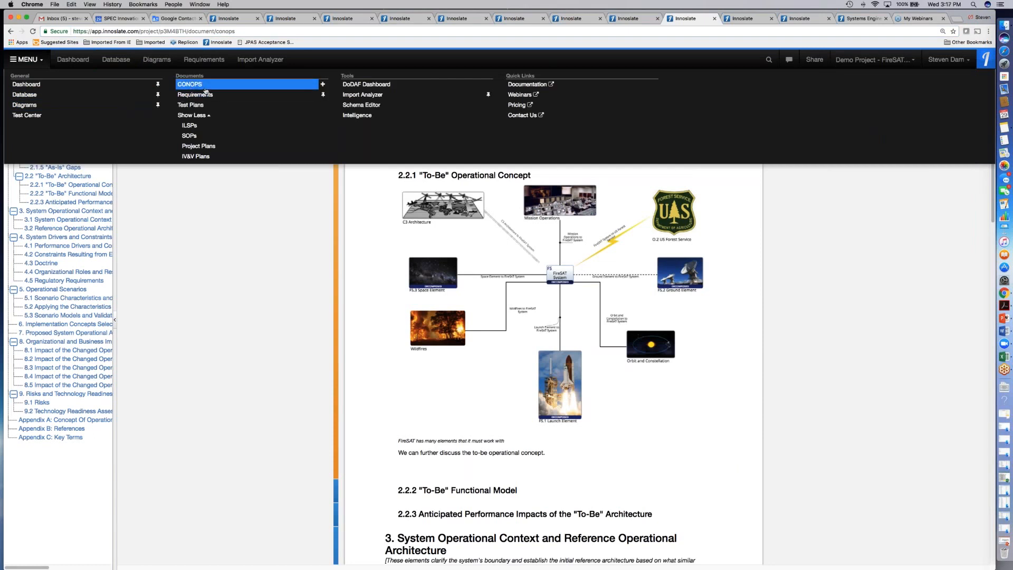
left_click(285, 227)
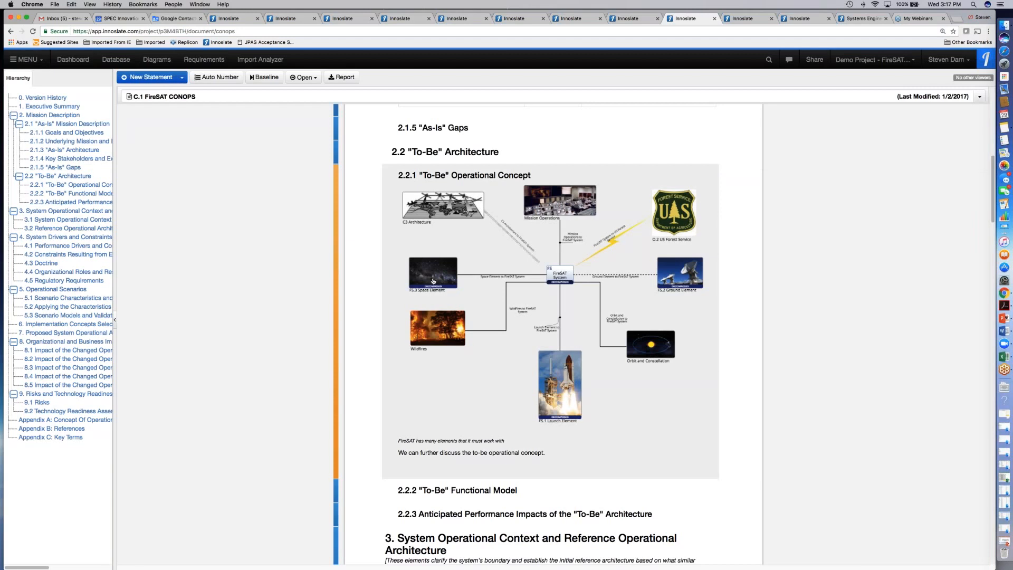
In section 2.2.1 "To-Be" Operational Concept, shorten the concept diagram's image caption to "FireSAT has many elements" and save the image details.
left_click(541, 311)
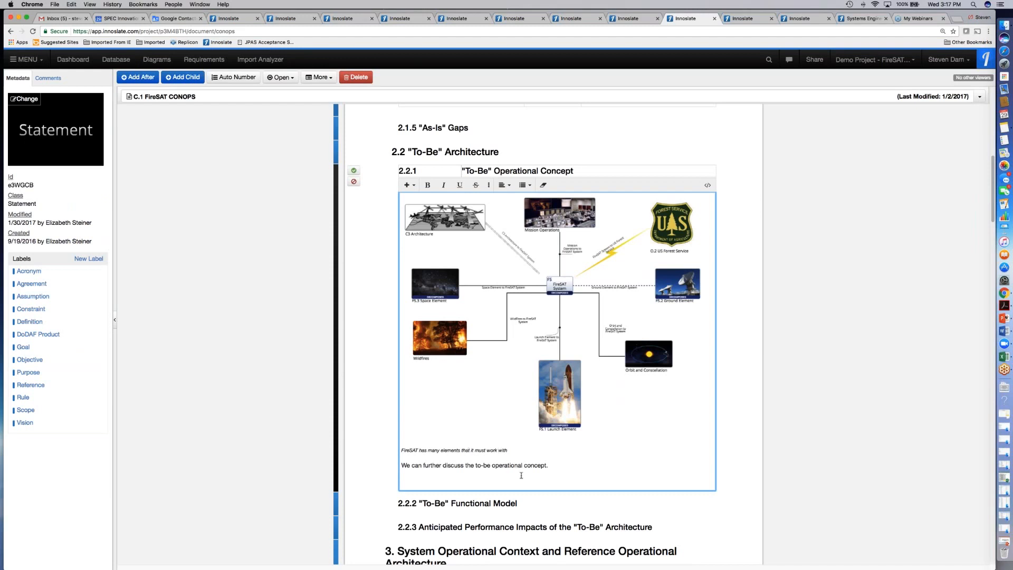
left_click(488, 379)
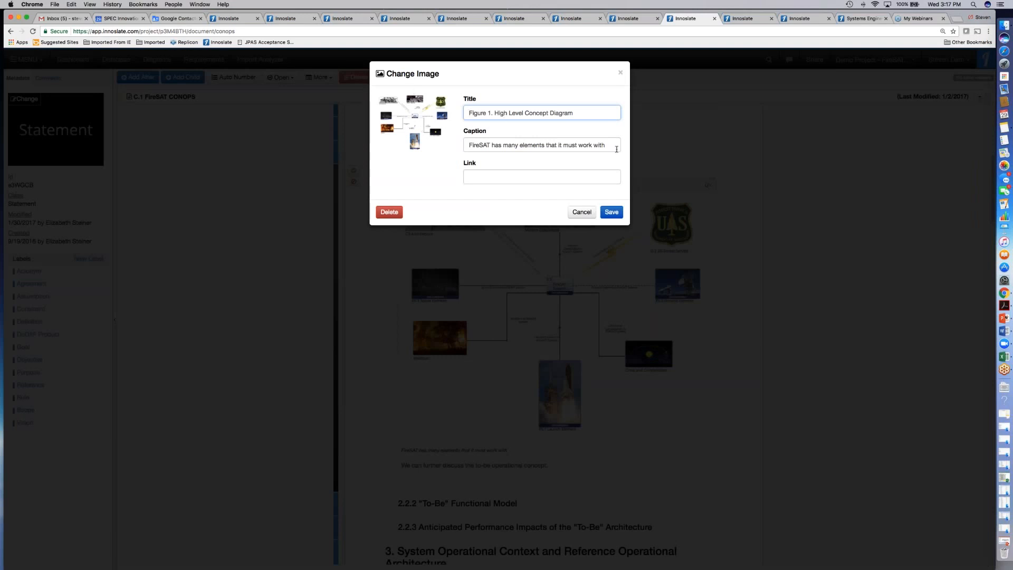
left_click_drag(615, 147, 549, 146)
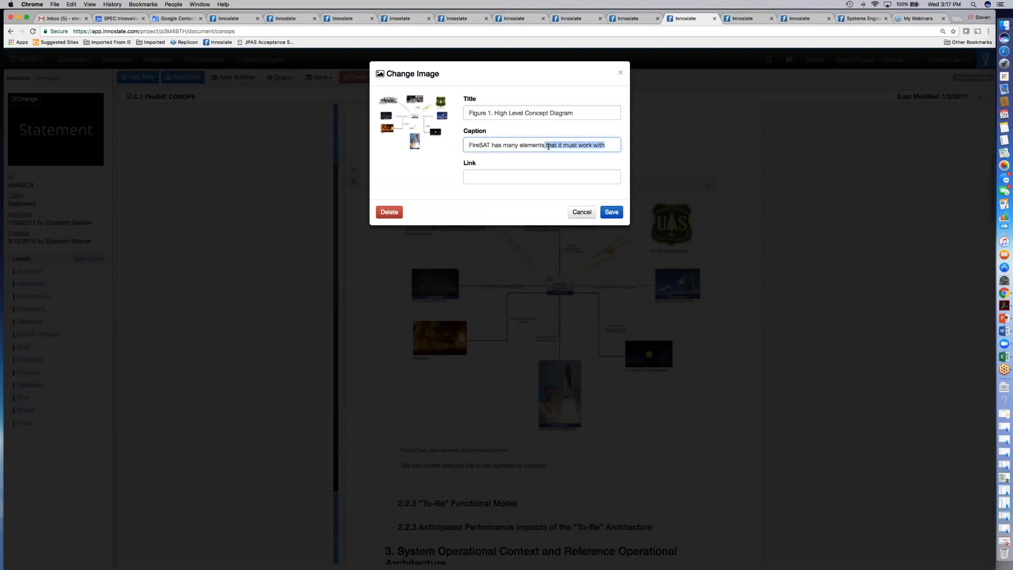
key("BackSpace")
left_click(611, 213)
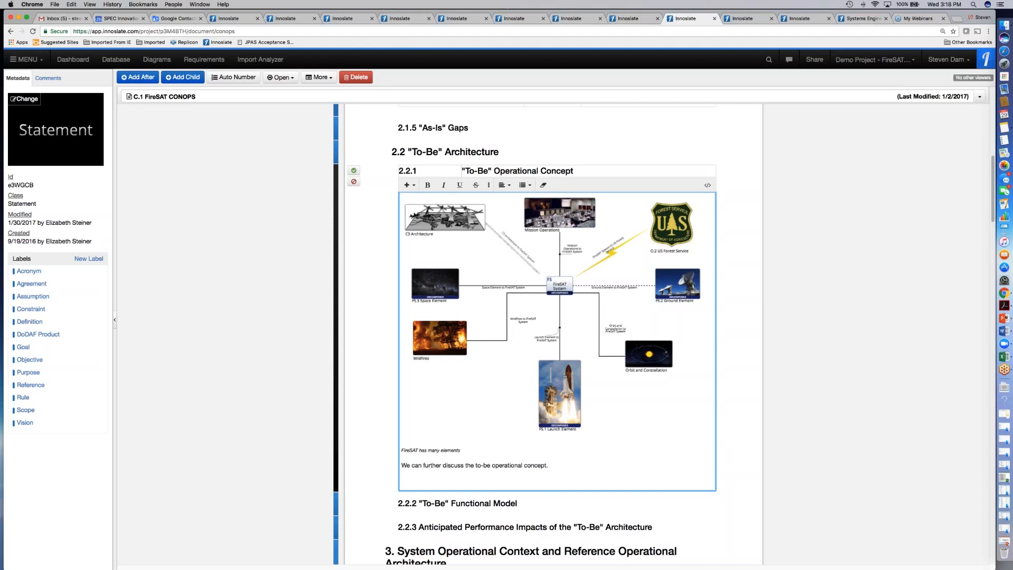
Open the A.2 Drive Vehicle action diagram and look up its option for generating functional requirements.
left_click(744, 19)
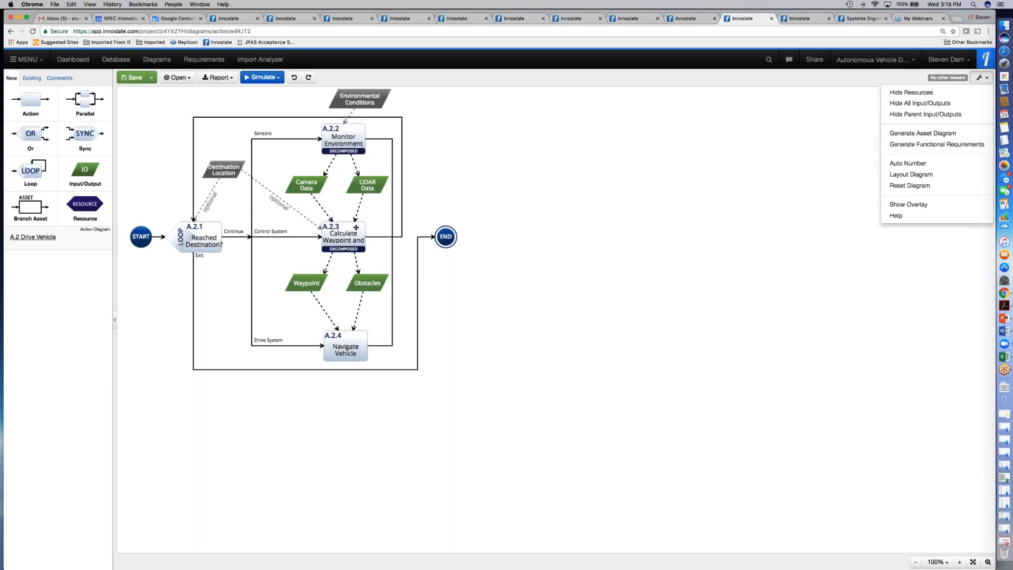
left_click(984, 78)
left_click(984, 78)
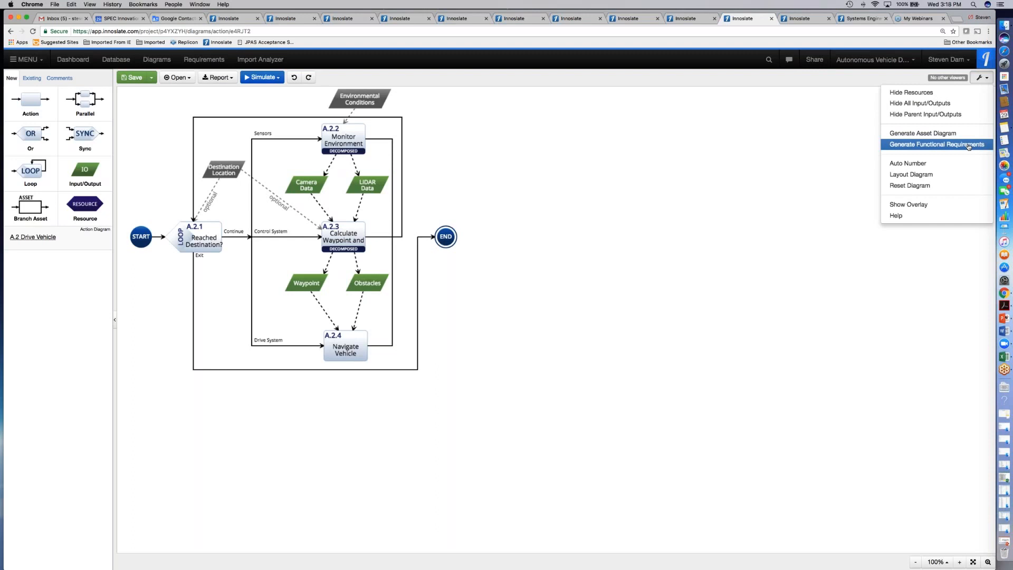
Collapse section 1.1 Input Requirements in the Autonomous Vehicle Requirements document and run a quality check on the document.
left_click(812, 20)
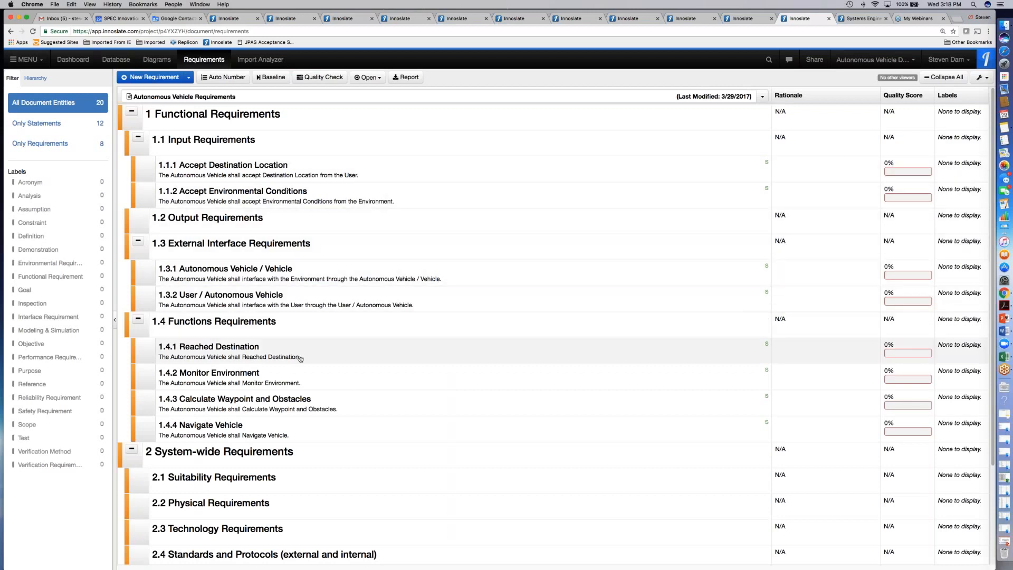
left_click(139, 140)
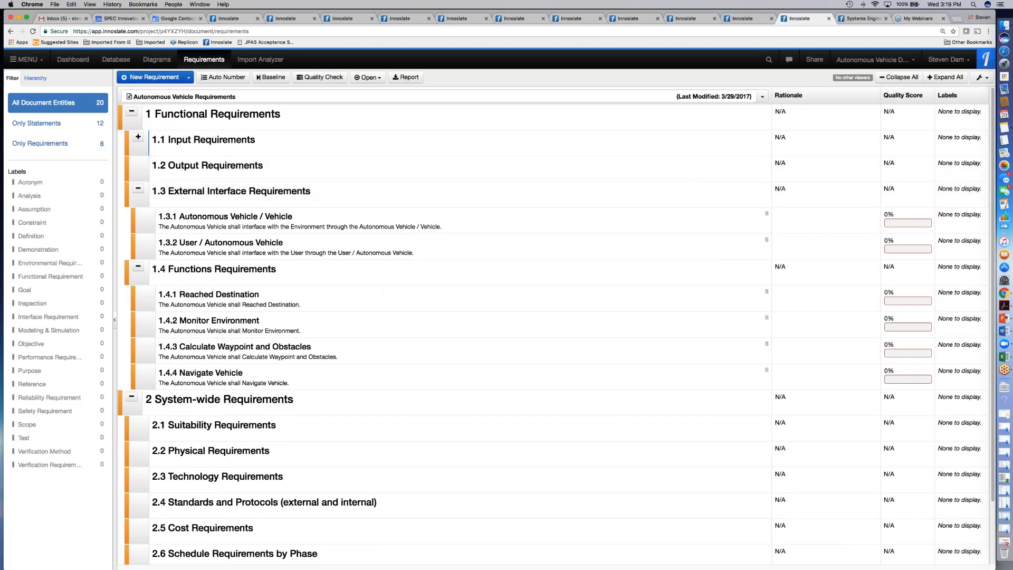
left_click(321, 77)
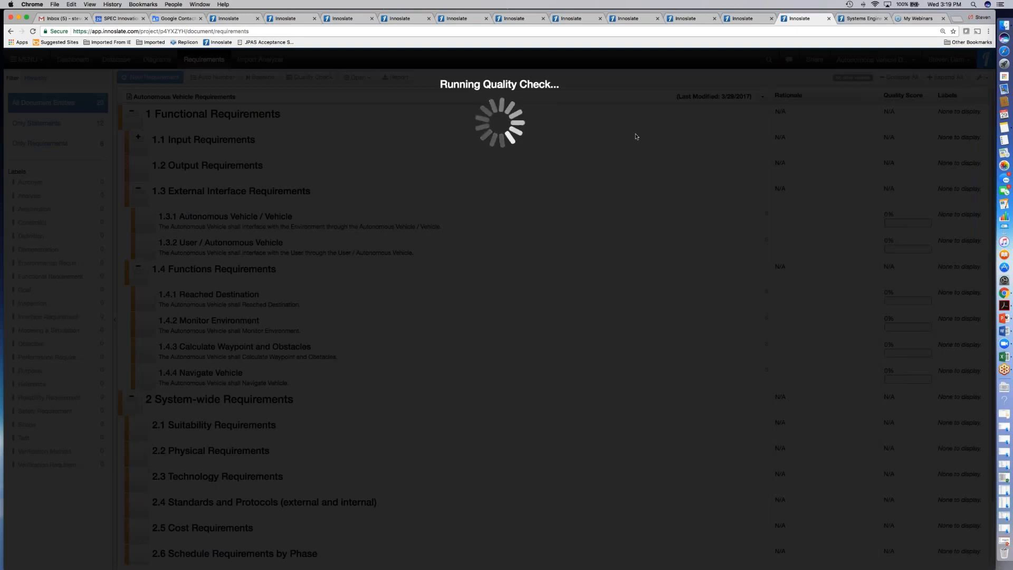
left_click(749, 20)
left_click(802, 19)
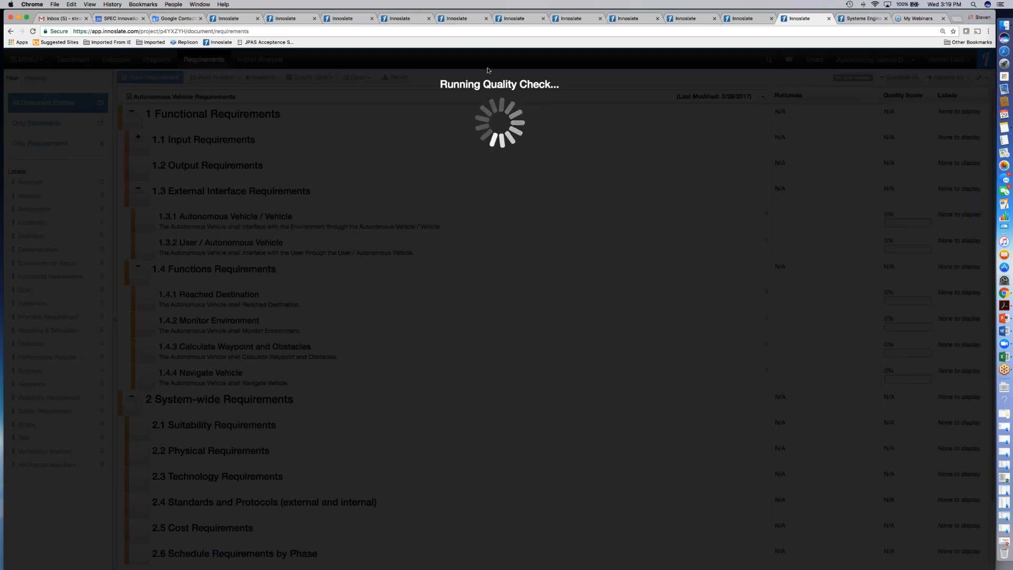
Review the online and in-person training options on the Innoslate website and open the Innoslate documentation.
left_click(856, 19)
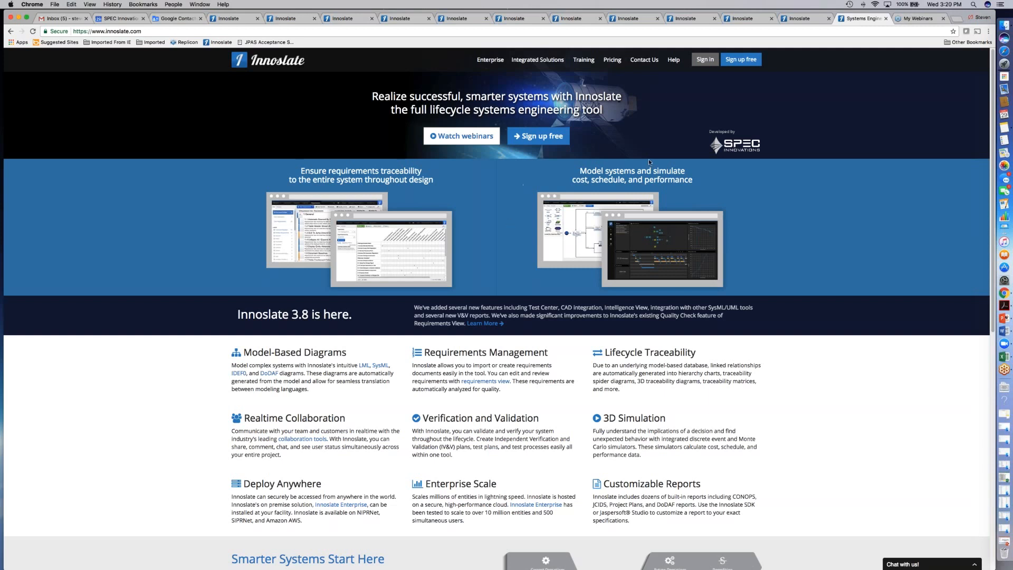
left_click(585, 61)
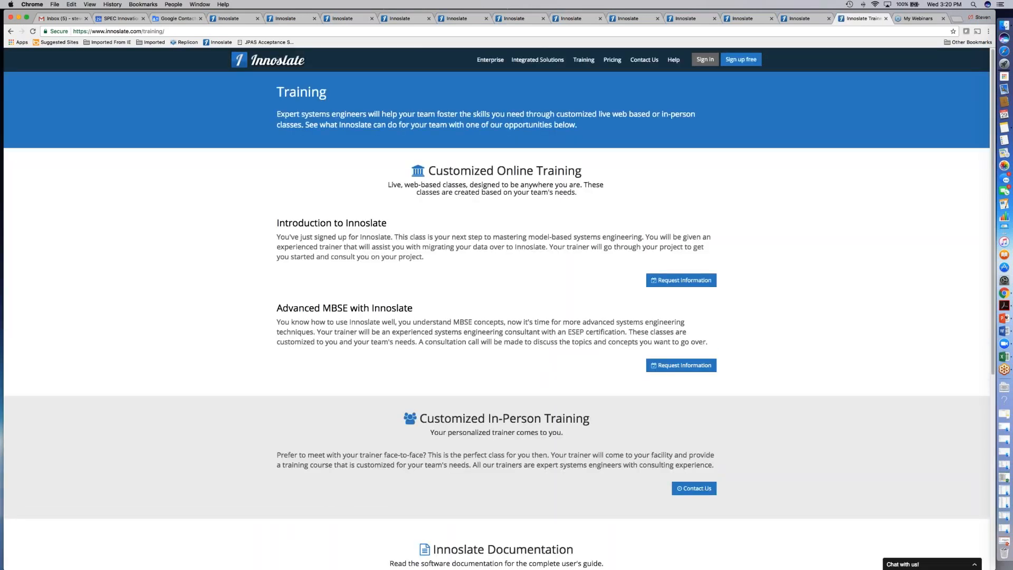
scroll(496, 309, "down", 5)
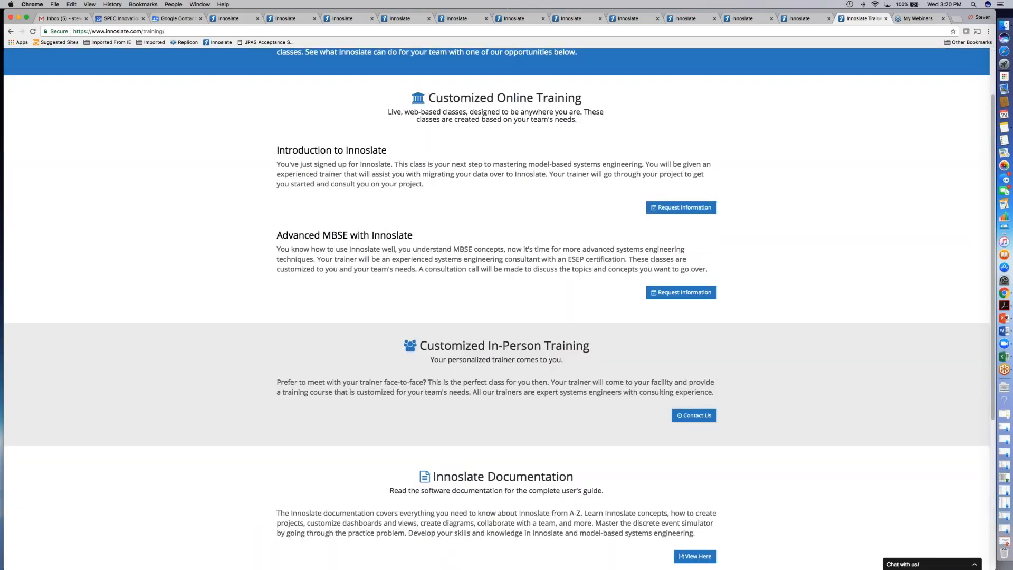
scroll(495, 309, "up", 1)
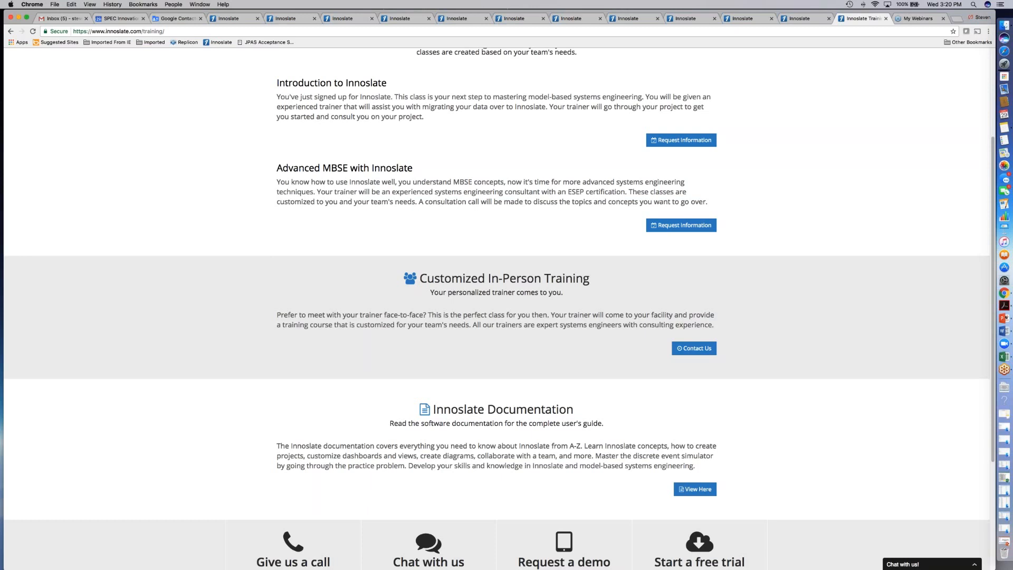
scroll(493, 135, "up", 5)
scroll(493, 135, "down", 6)
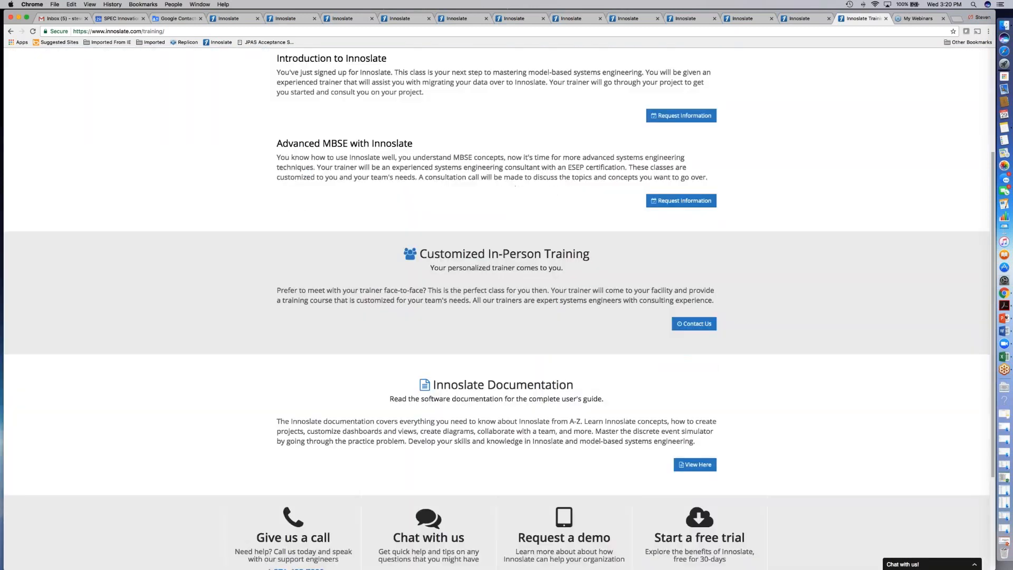
left_click(692, 467)
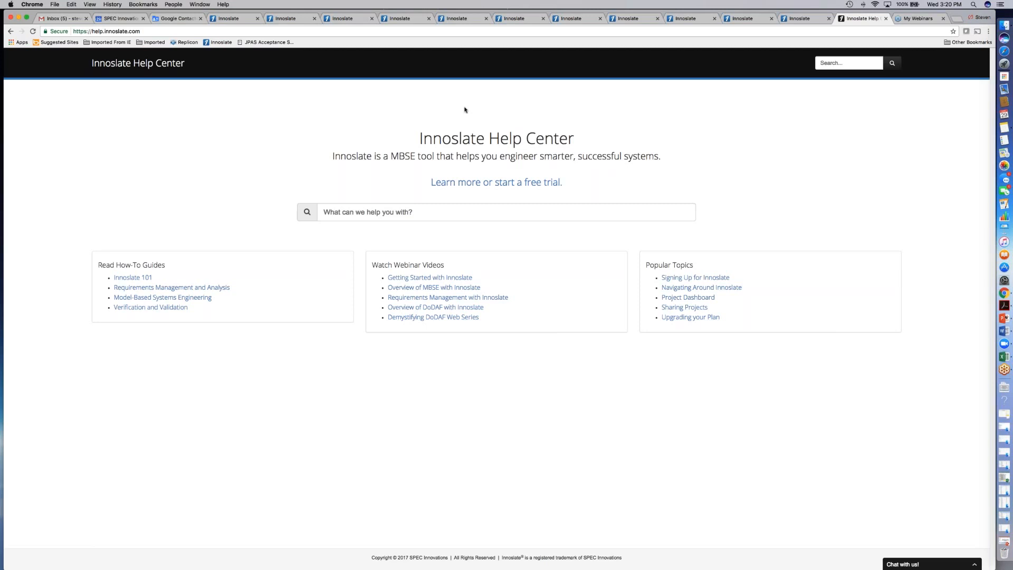
Check the upcoming webinars in GoToWebinar, including "Getting Started with Innoslate", and return to the Innoslate Help Center.
left_click(916, 20)
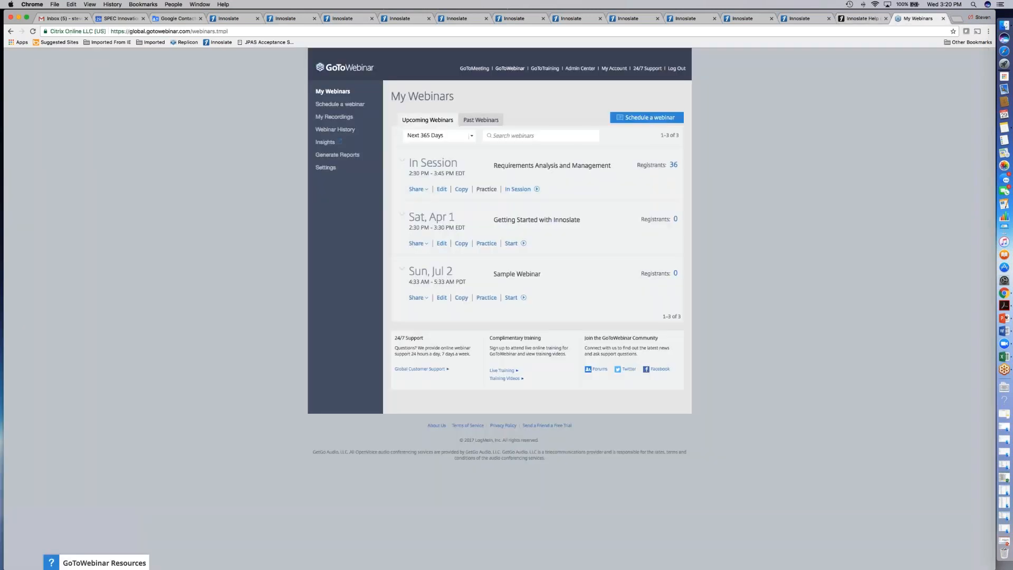
left_click(855, 20)
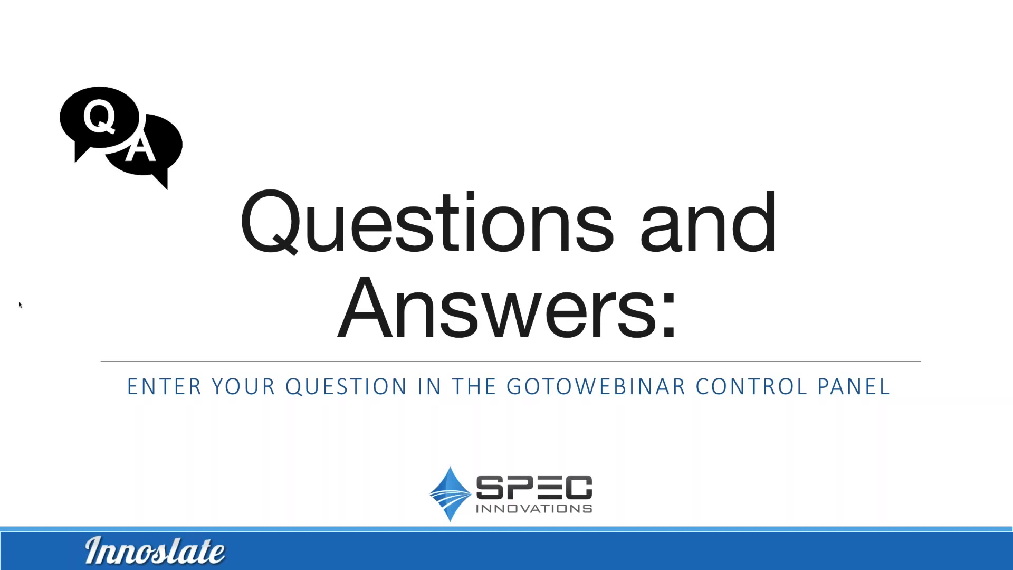
Leave the Questions and Answers slide show, switch to Innoslate in Chrome and open the Requirements Webinar project's dashboard.
key("Escape")
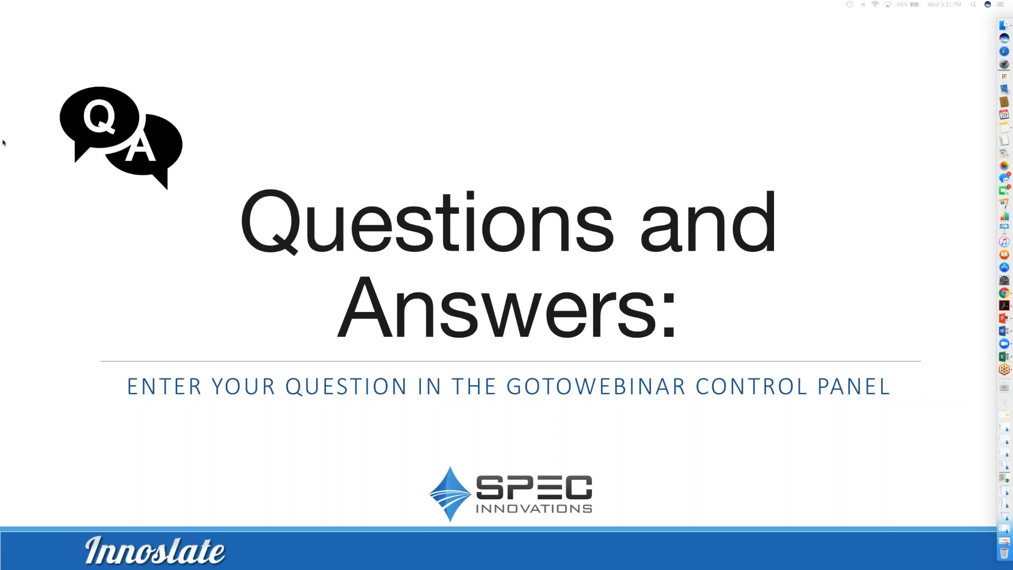
left_click(150, 132)
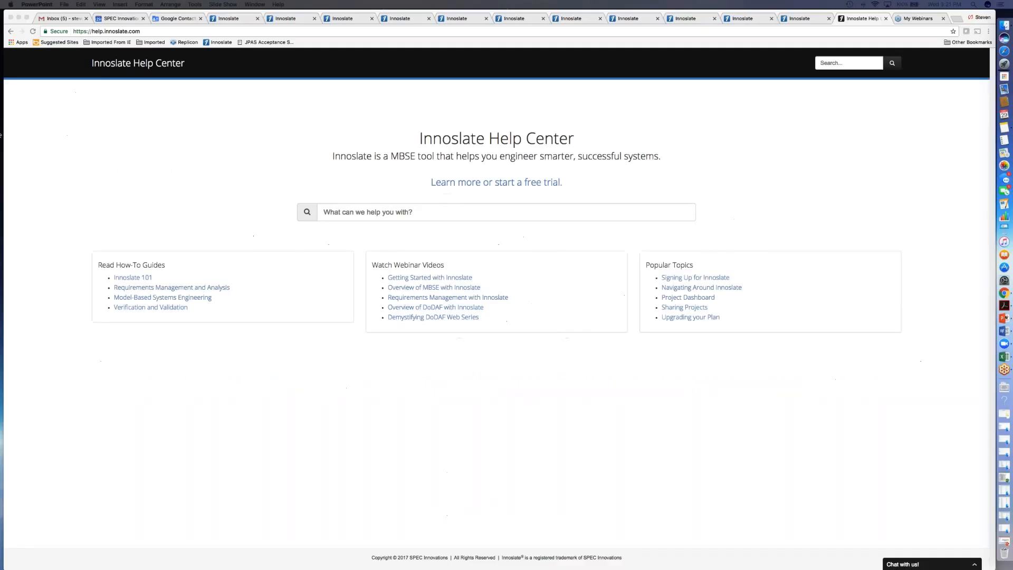
left_click(280, 22)
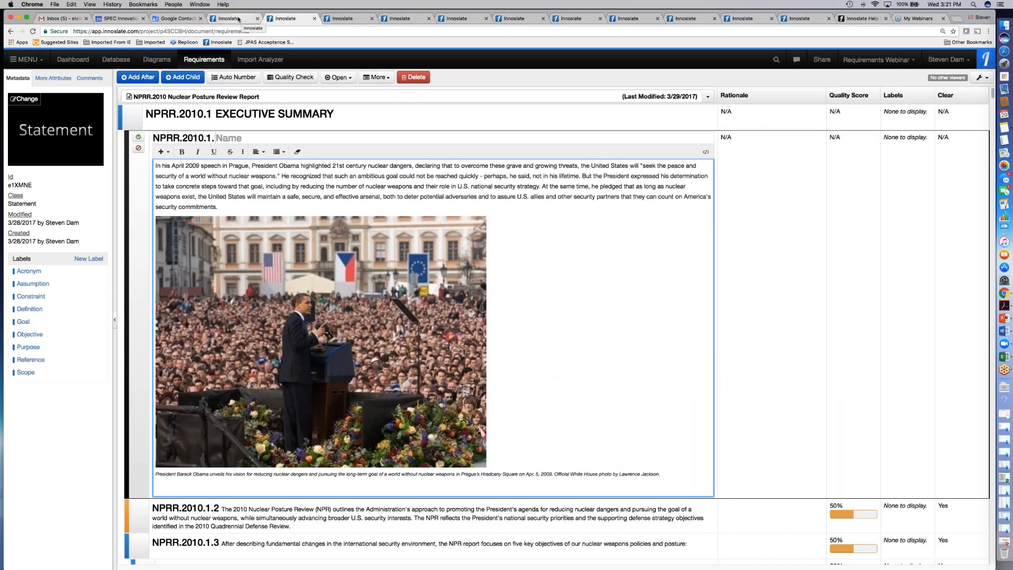
left_click(237, 20)
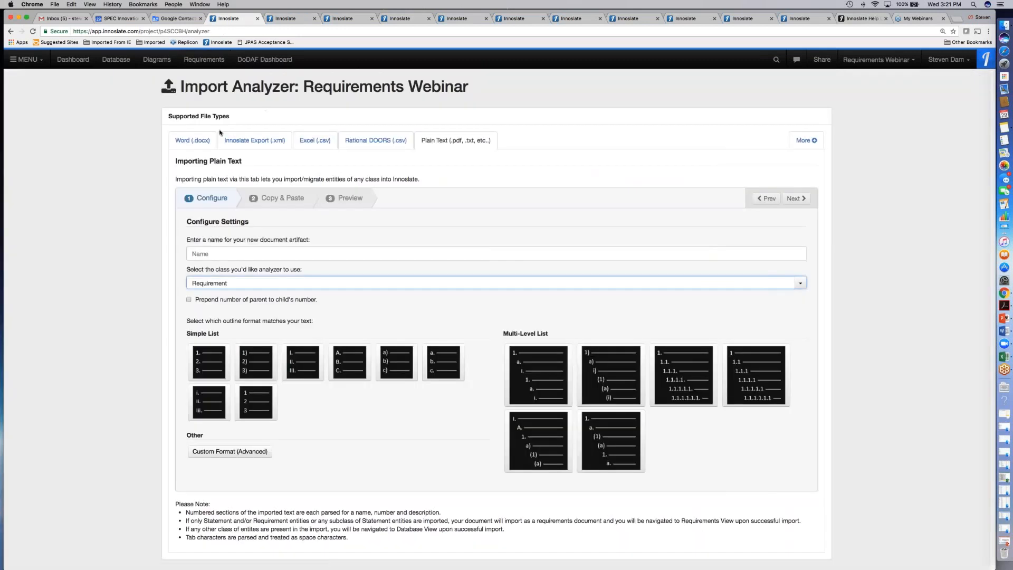
left_click(85, 61)
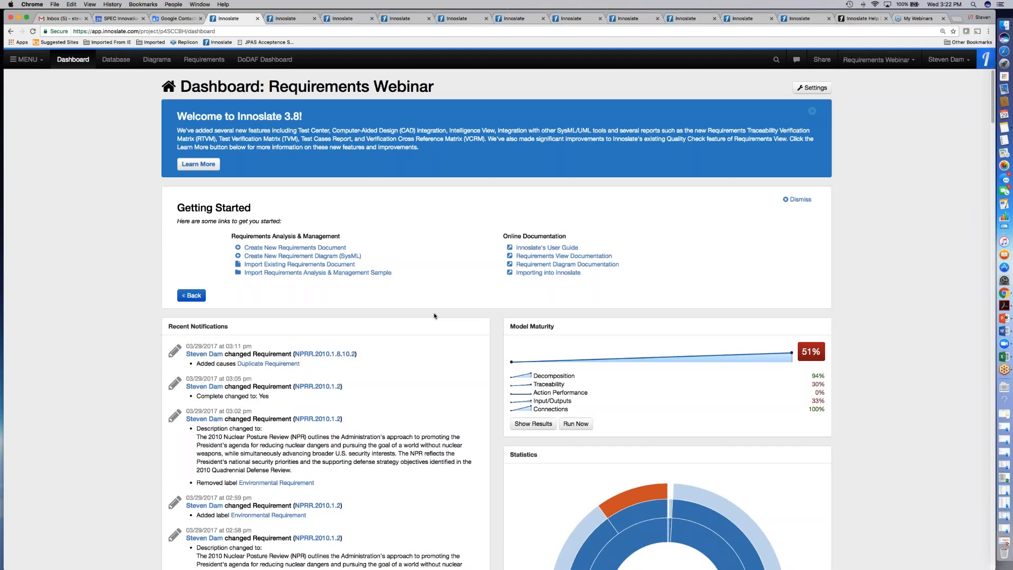
Bring the Autonomous Vehicle Requirements document back into view.
left_click(751, 20)
left_click(812, 20)
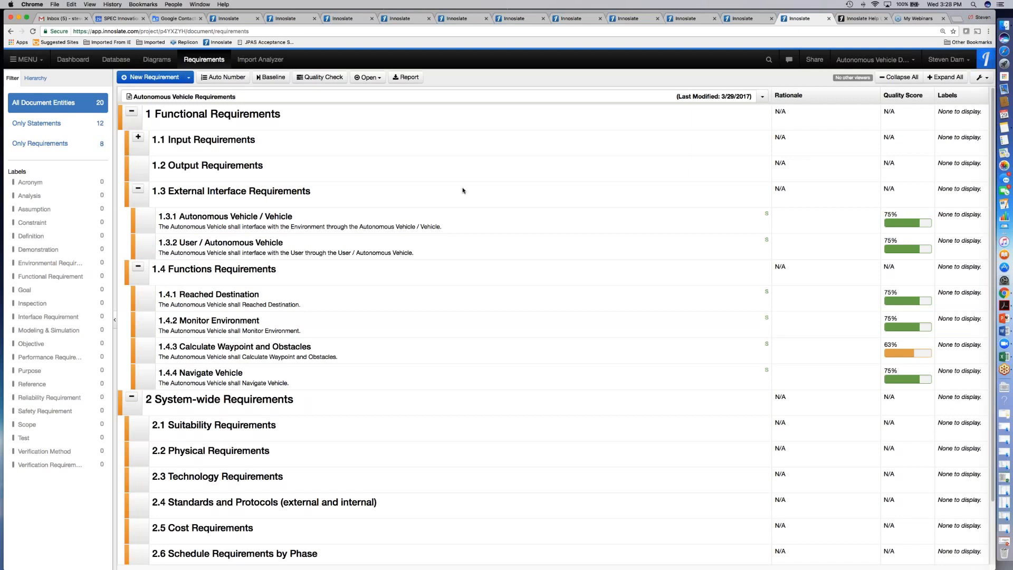
key("super+Tab")
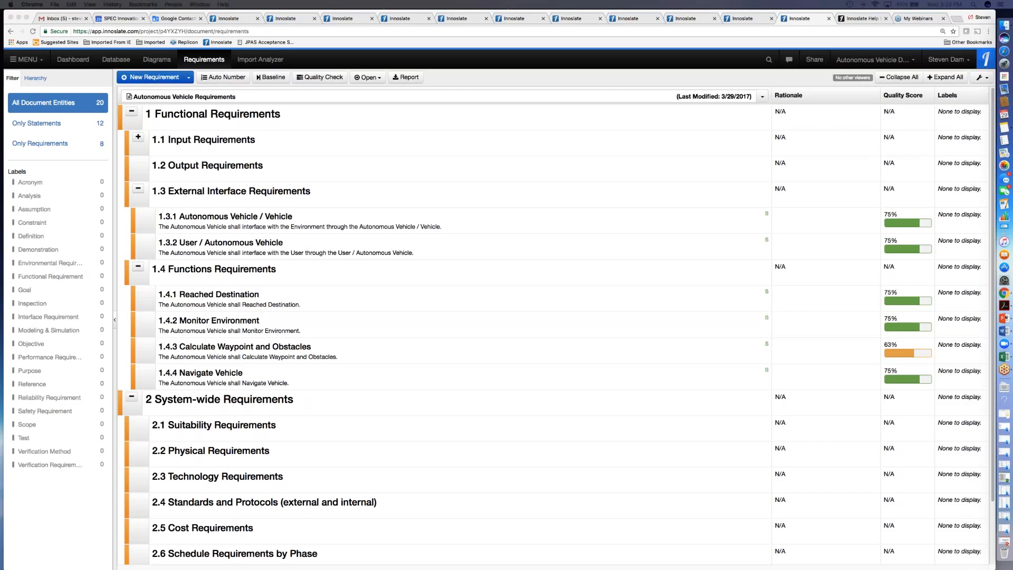